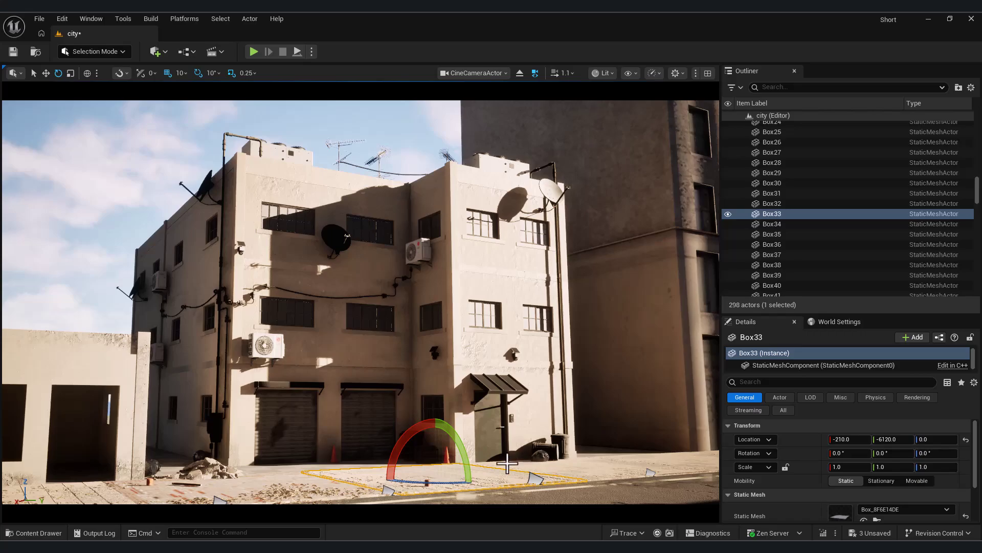
Add the adjacent ground box to the selection and swing the sun light around the city building through several directions.
left_click(504, 454, "ctrl")
key("ctrl+l")
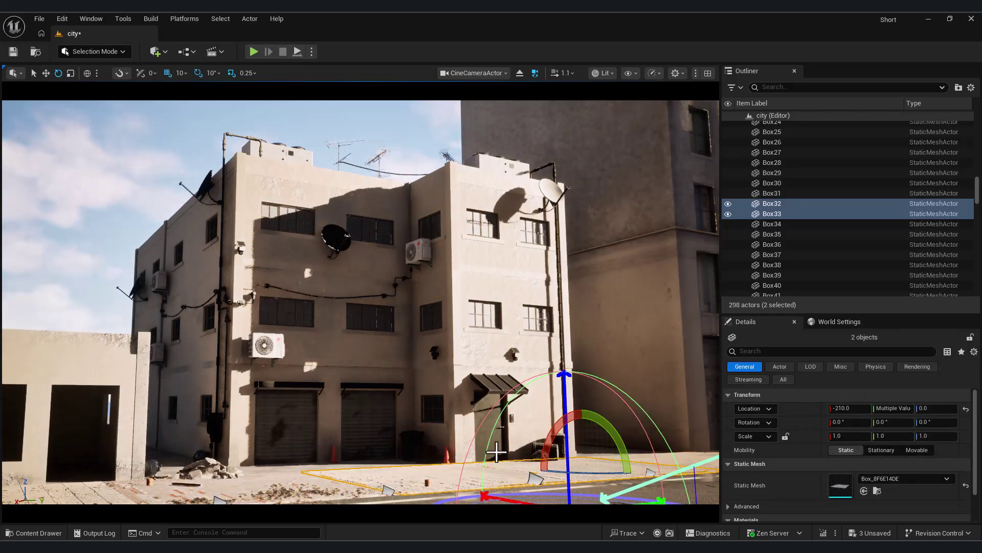
key("ctrl+l")
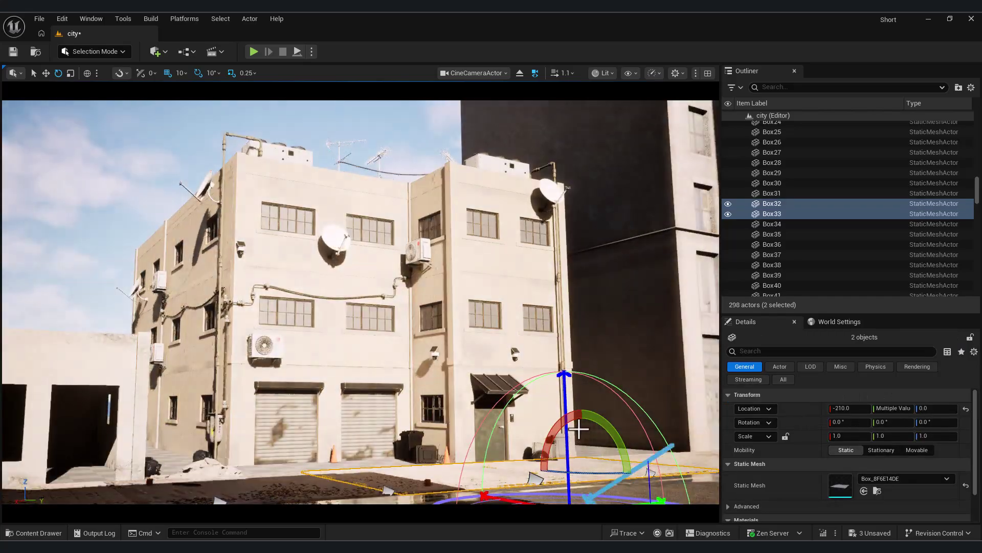
key("ctrl+l")
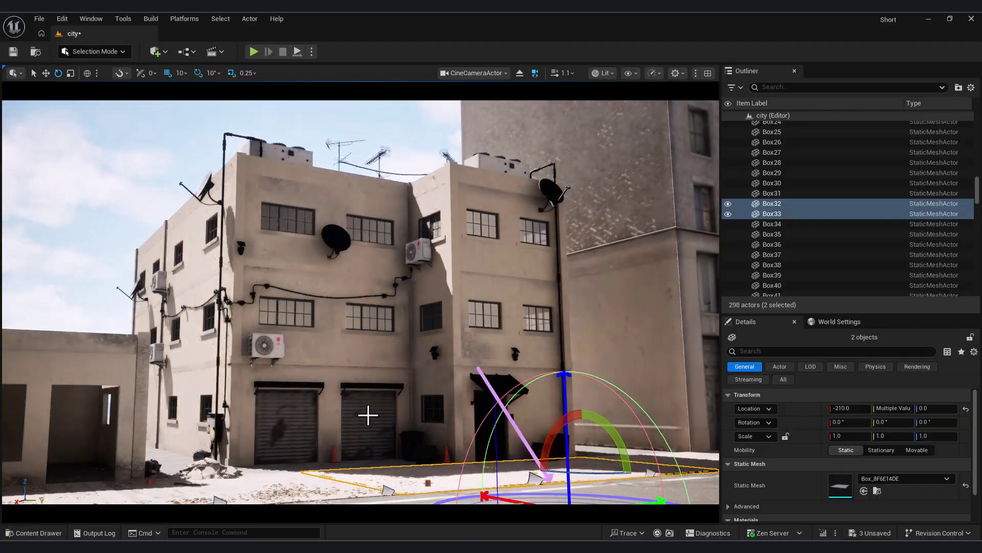
key("ctrl+l")
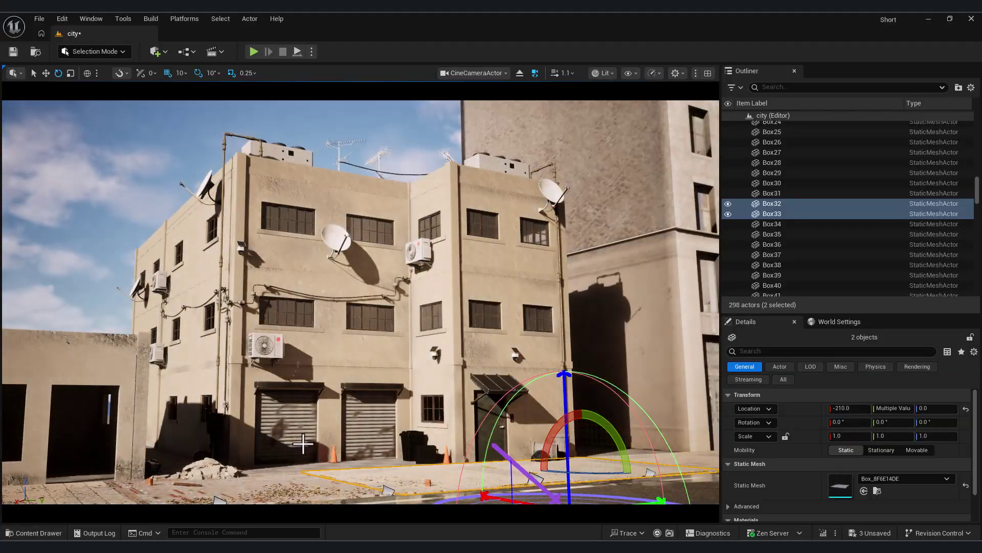
key("ctrl+l")
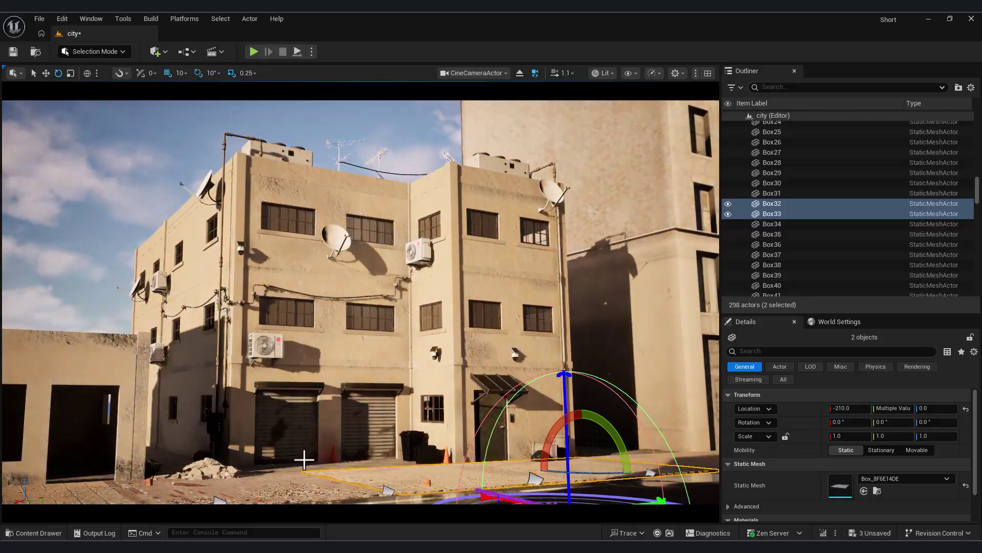
key("ctrl+l")
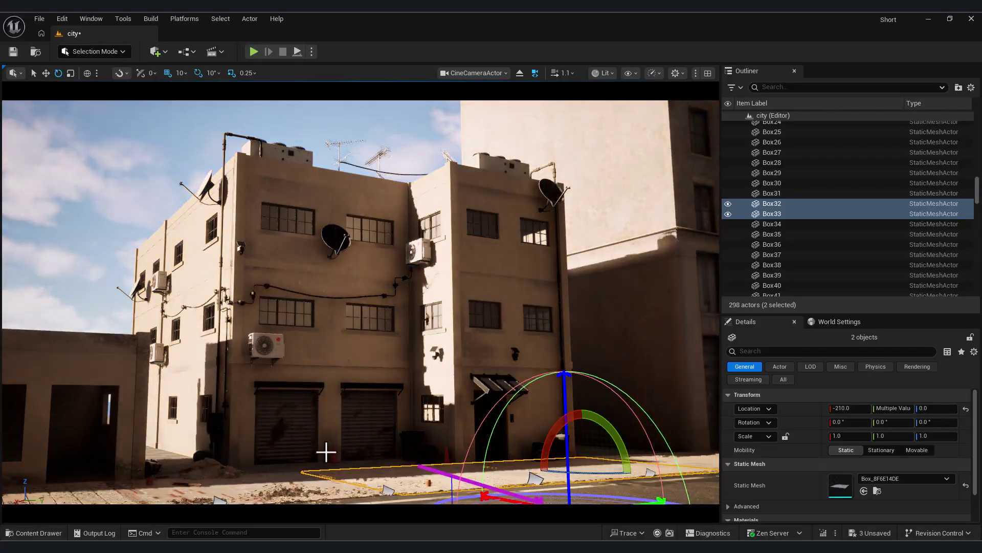
key("ctrl+l")
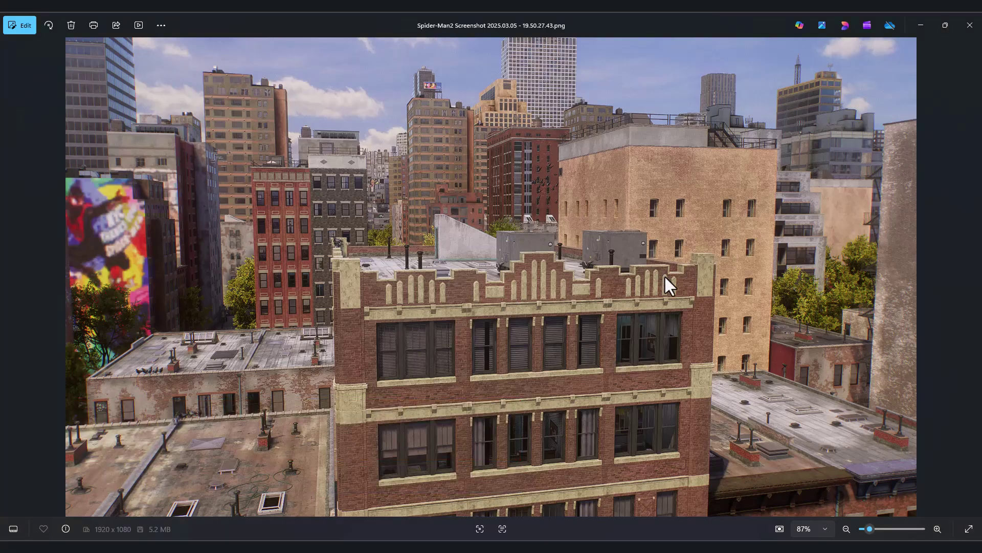
Look through the Spider-Man 2 reference screenshots, examining the building facades, rooftops, windows, entrances and sidewalks.
left_click(975, 278)
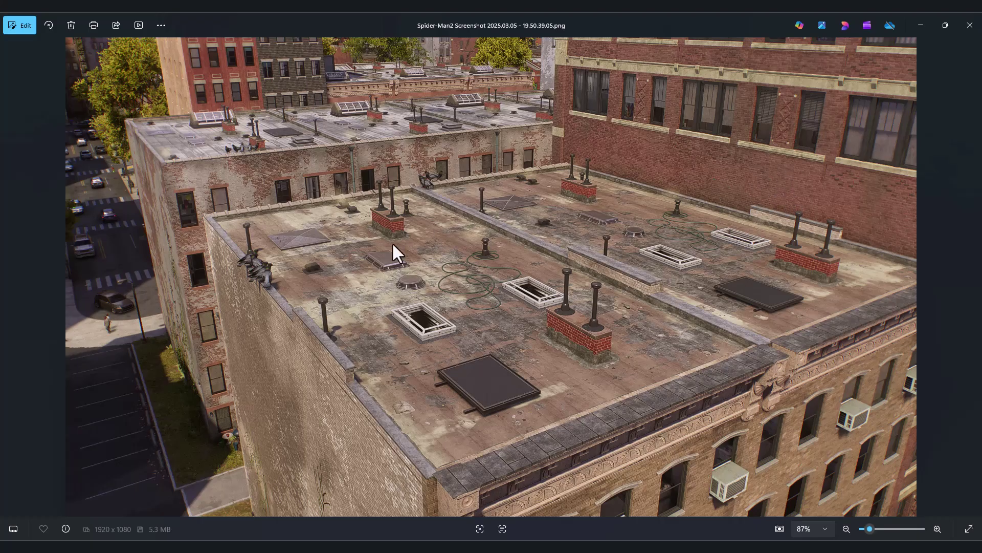
left_click(973, 285)
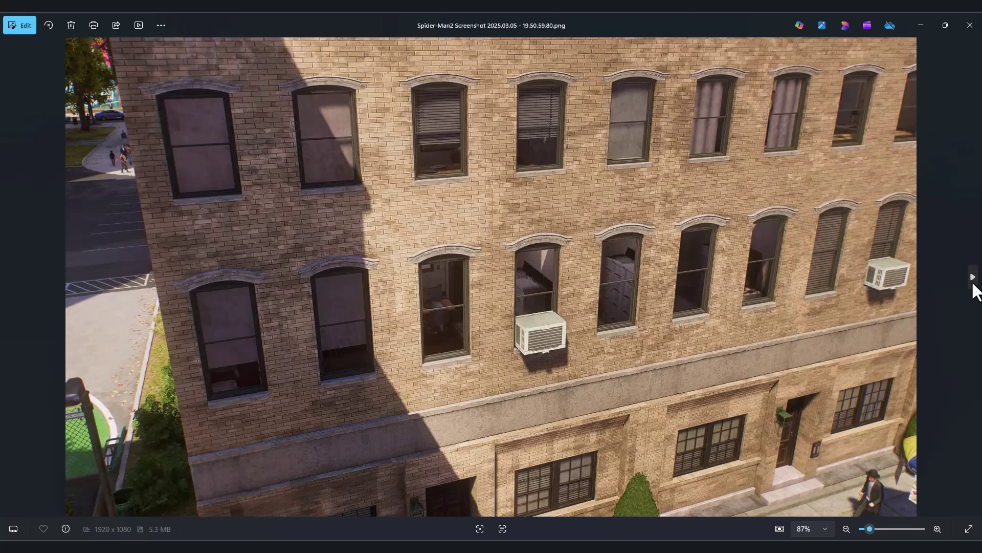
left_click(975, 284)
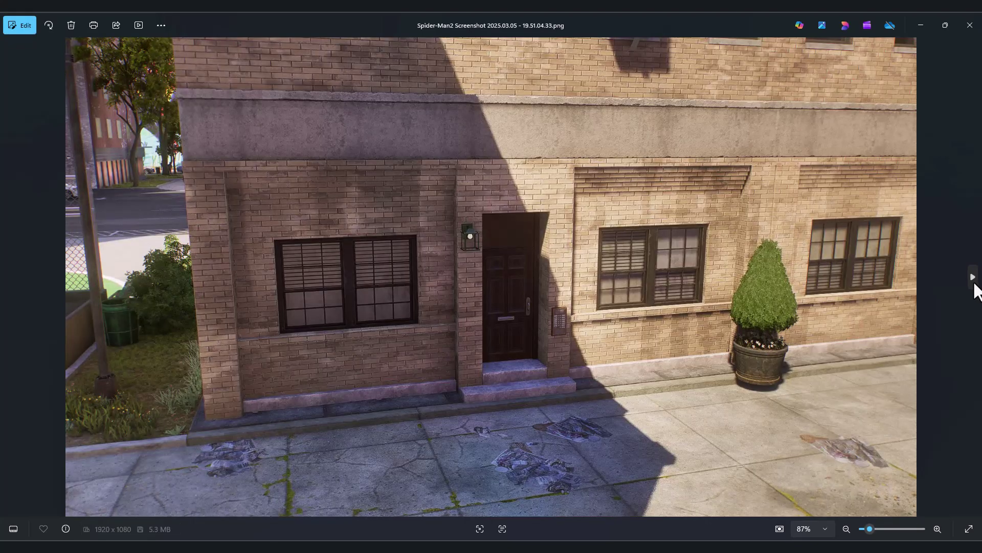
left_click(974, 284)
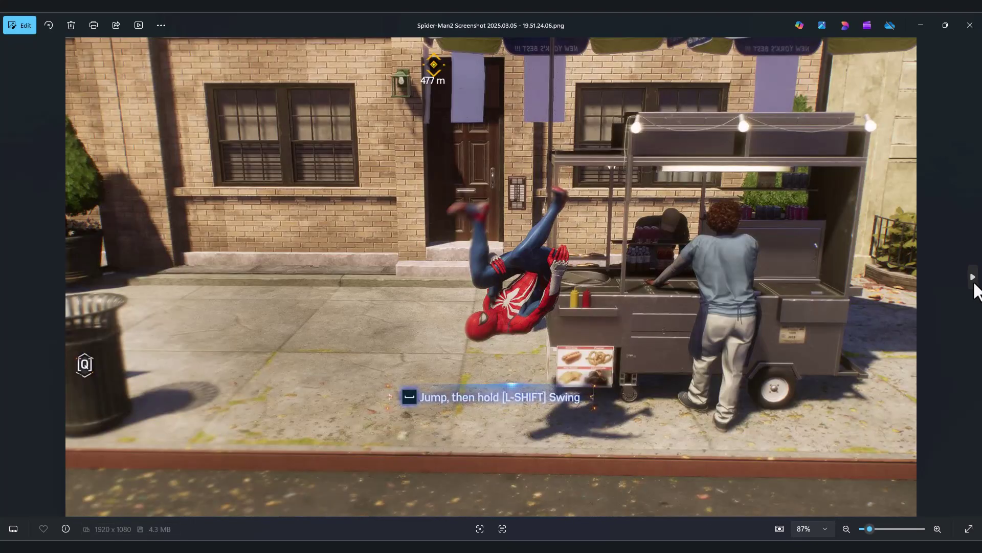
left_click(975, 285)
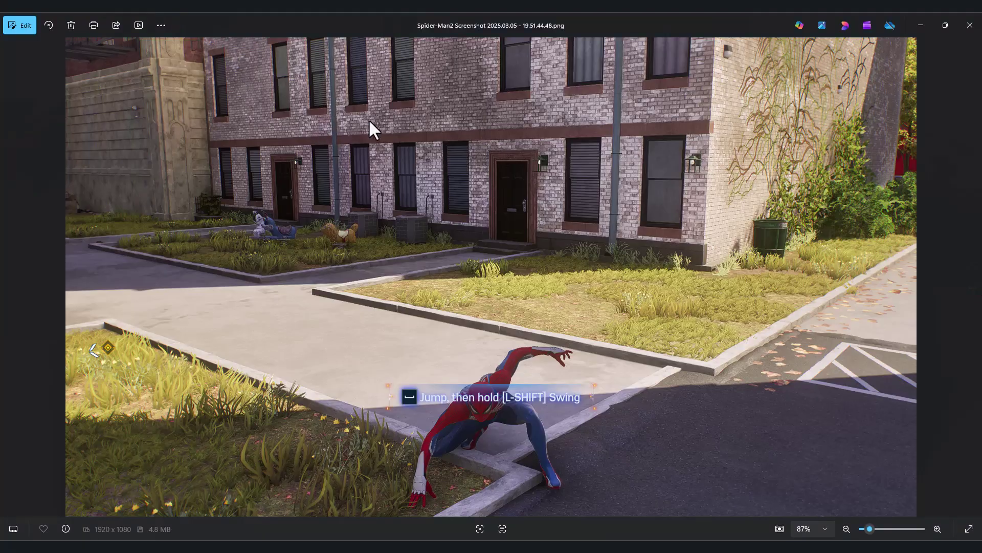
key("Right")
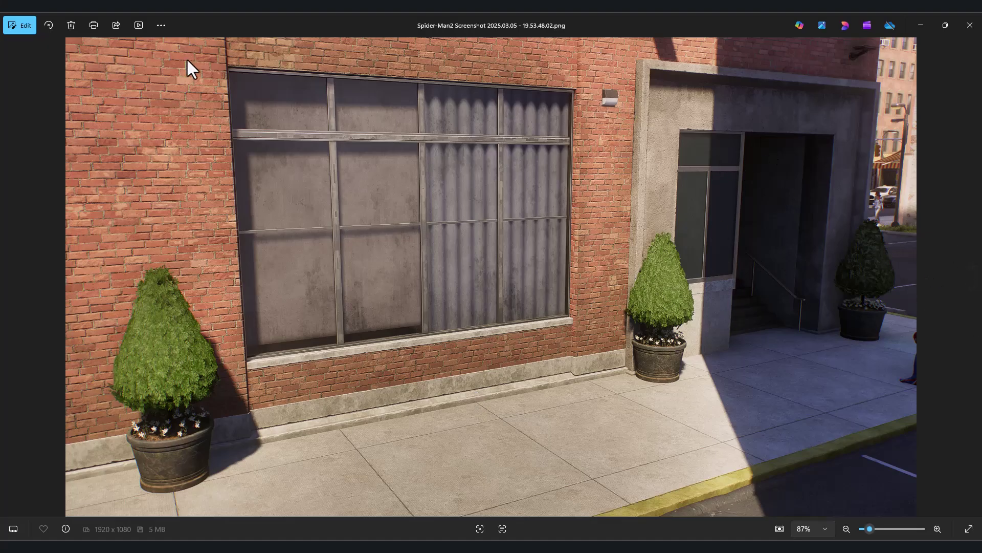
key("Right")
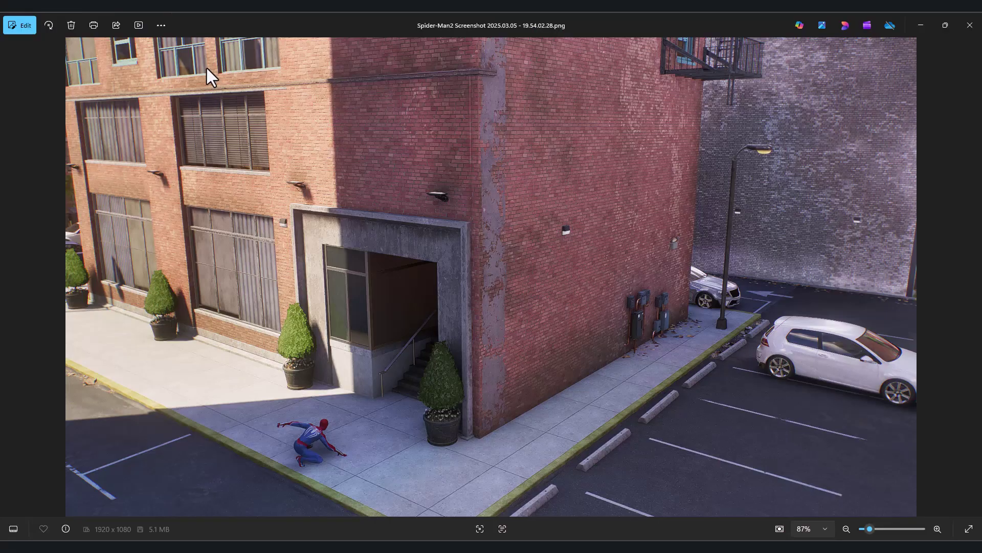
key("Right")
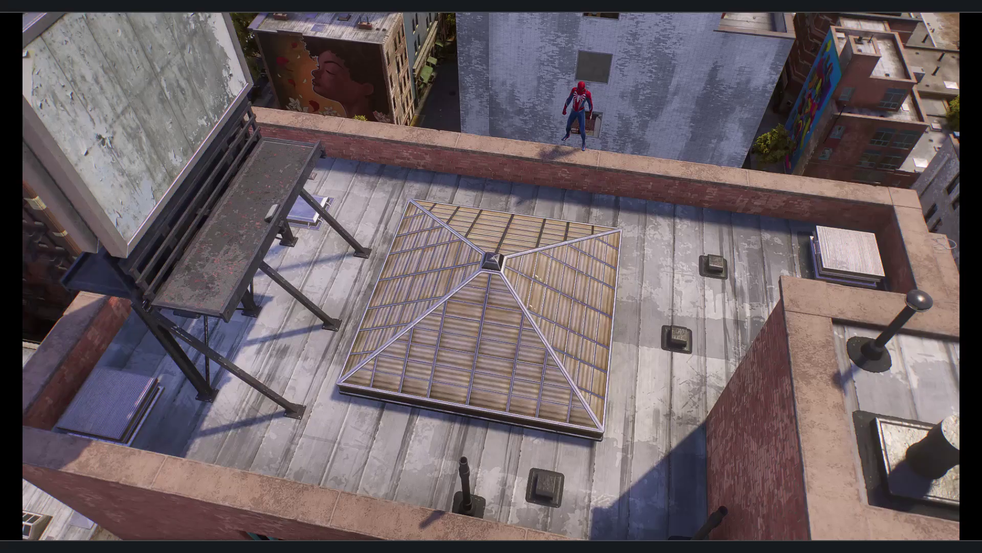
Move on to the Alan Wake 2 screenshots and examine the main street with the Deerfest banners up close.
left_click(974, 277)
left_click(974, 278)
left_click(975, 279)
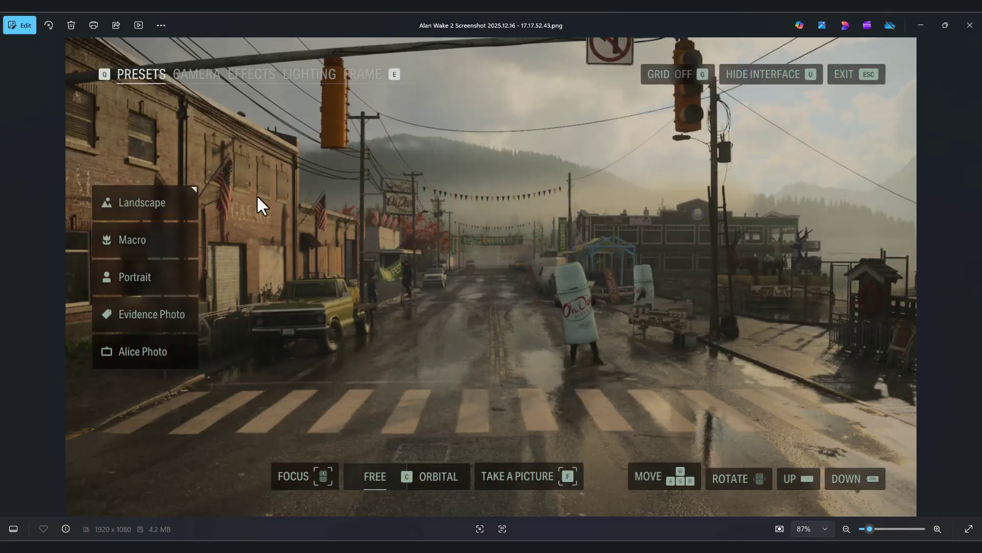
left_click(950, 289)
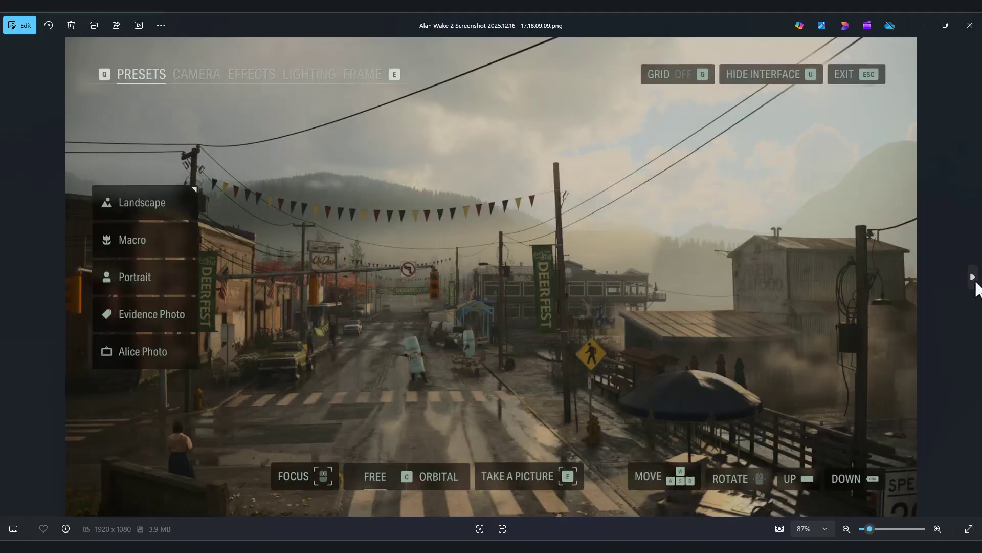
scroll(807, 286, "up", 5)
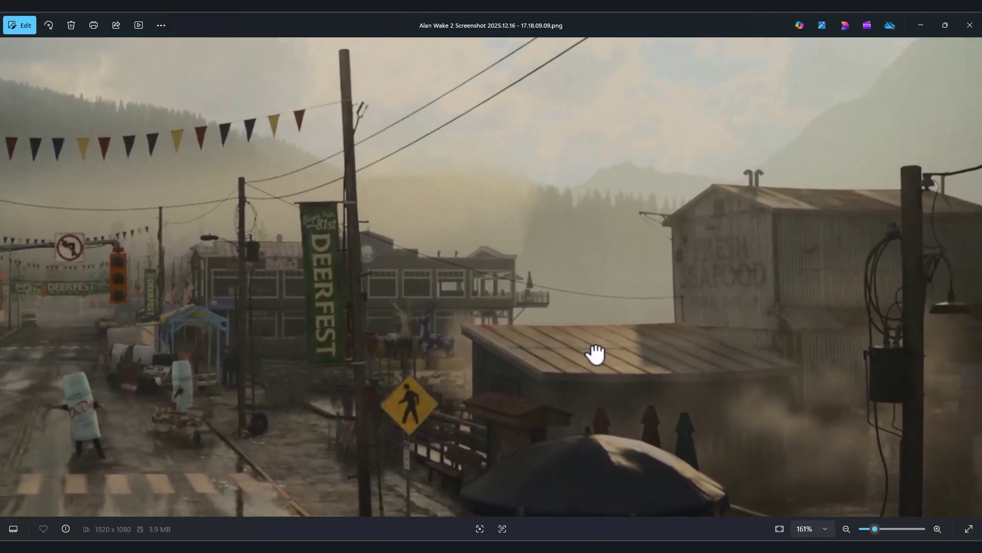
left_click_drag(595, 354, 875, 349)
left_click_drag(577, 340, 809, 313)
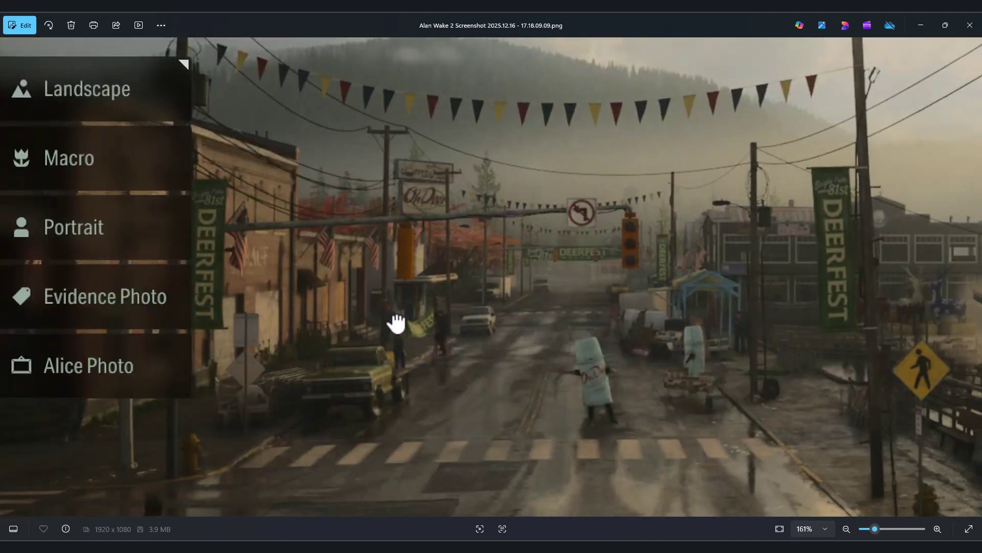
left_click_drag(397, 324, 436, 332)
Look through the roller-door and brick garage facade screenshots, and examine the loading dock up close.
left_click(975, 280)
left_click(973, 277)
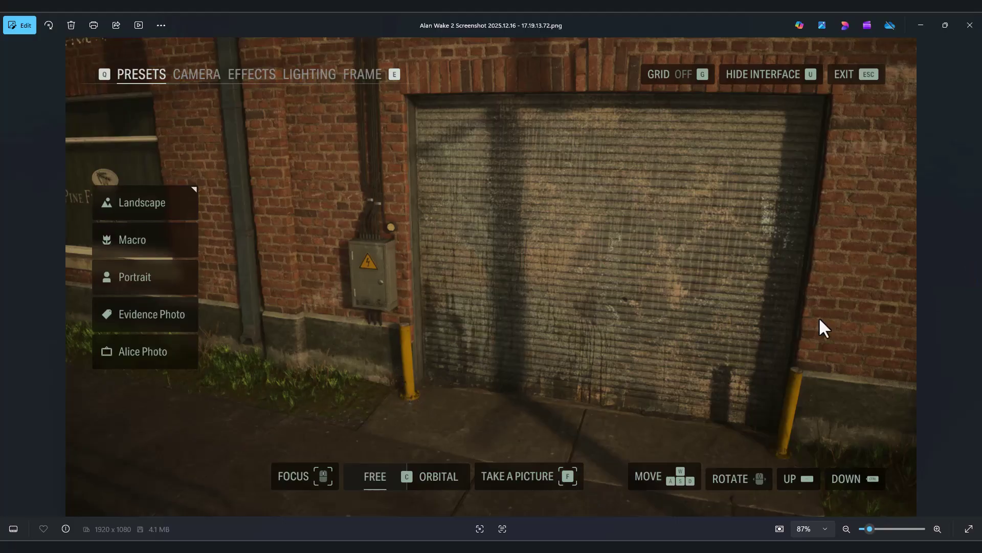
left_click(973, 277)
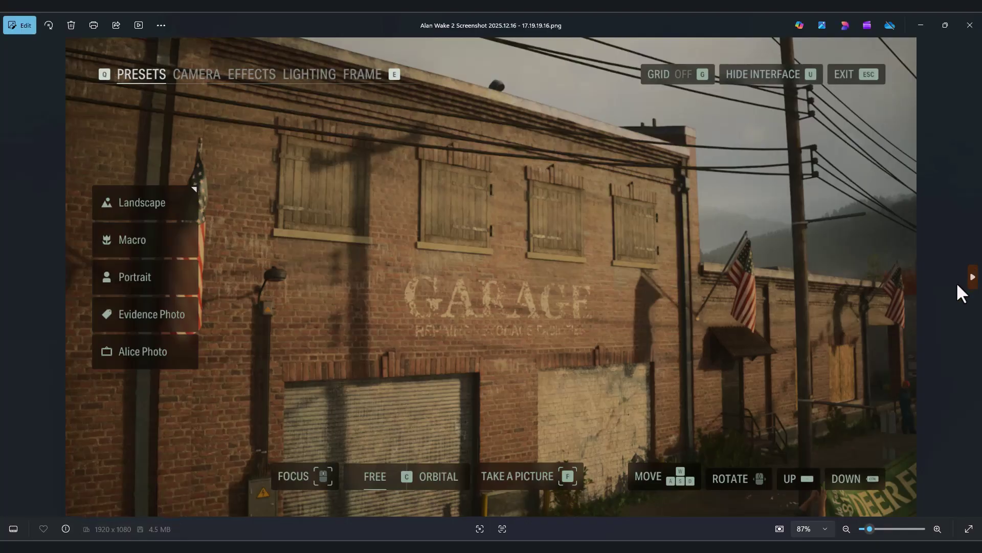
left_click(973, 277)
left_click(973, 277)
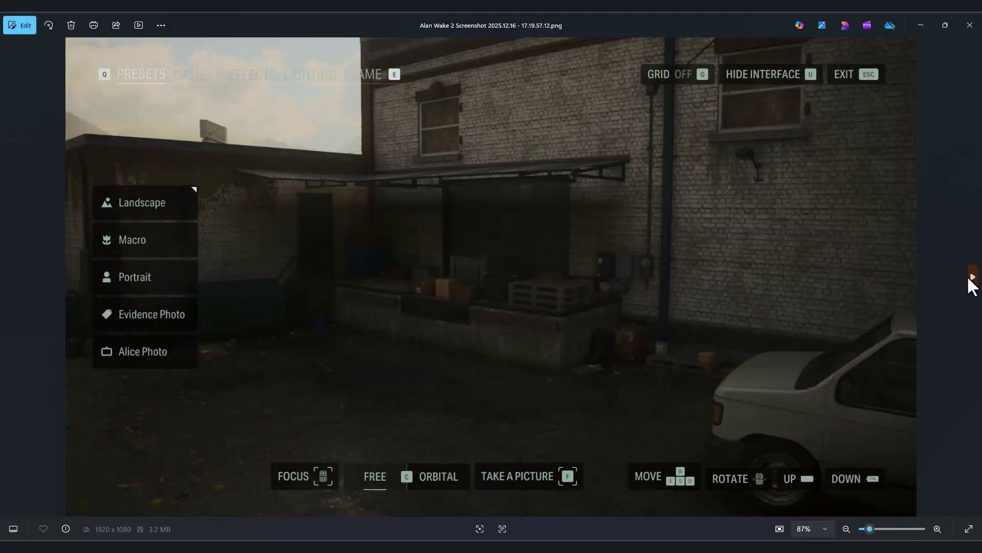
scroll(599, 248, "up", 3)
left_click_drag(598, 248, 217, 193)
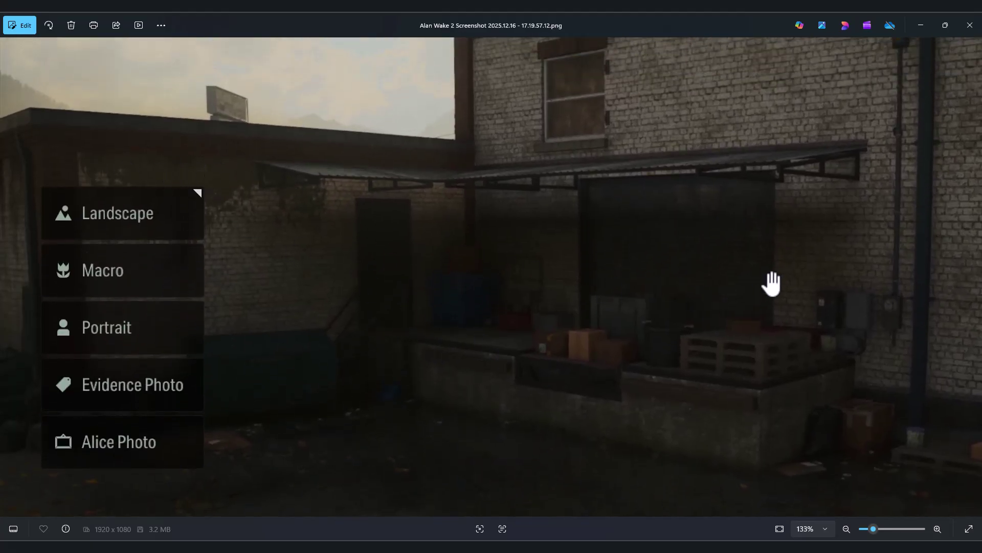
Examine the corrugated Fresh Seafood warehouse up close, including its wooden stairs, lean-to roof and painted wall sign.
left_click(975, 264)
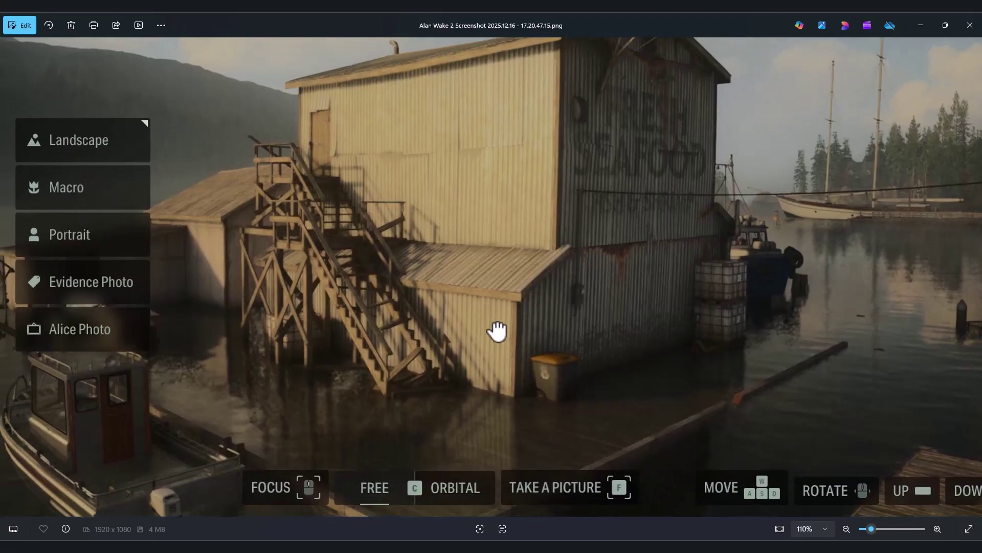
left_click_drag(498, 331, 601, 375)
scroll(601, 375, "up", 4)
left_click_drag(564, 335, 563, 362)
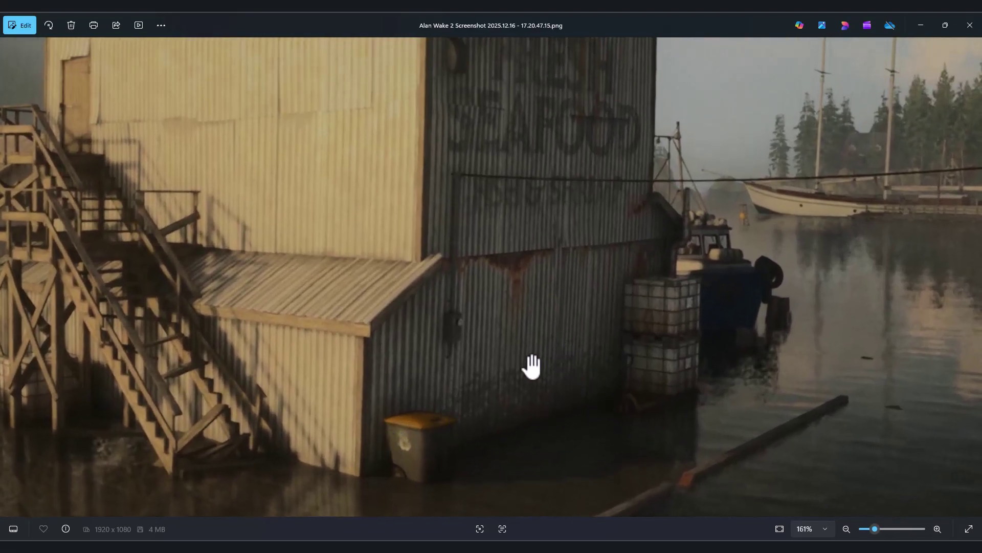
left_click_drag(522, 218, 562, 328)
scroll(593, 221, "down", 1)
scroll(491, 262, "down", 1)
left_click_drag(486, 261, 619, 216)
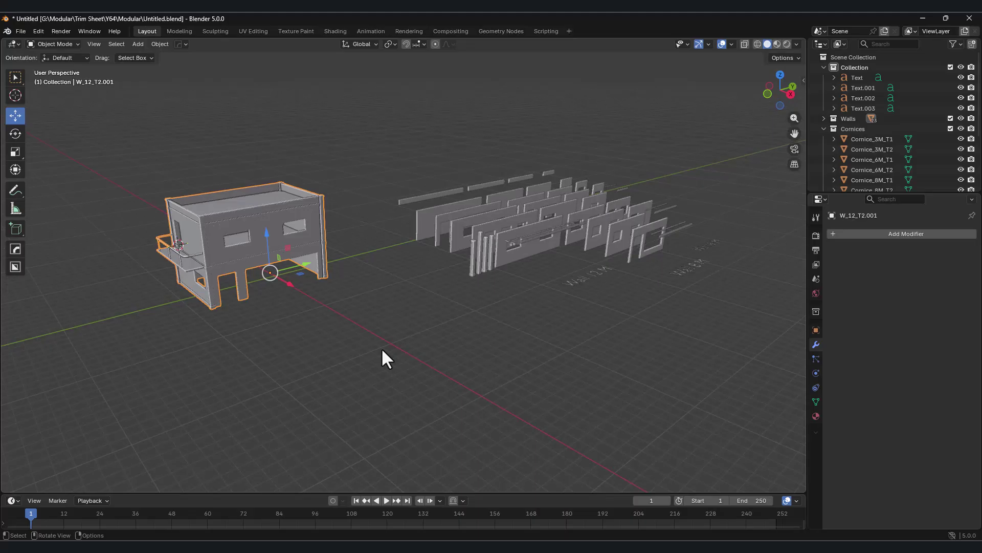
Examine the modular wall kit and select the 12 m wall piece with three window openings.
middle_click_drag(383, 356, 315, 301)
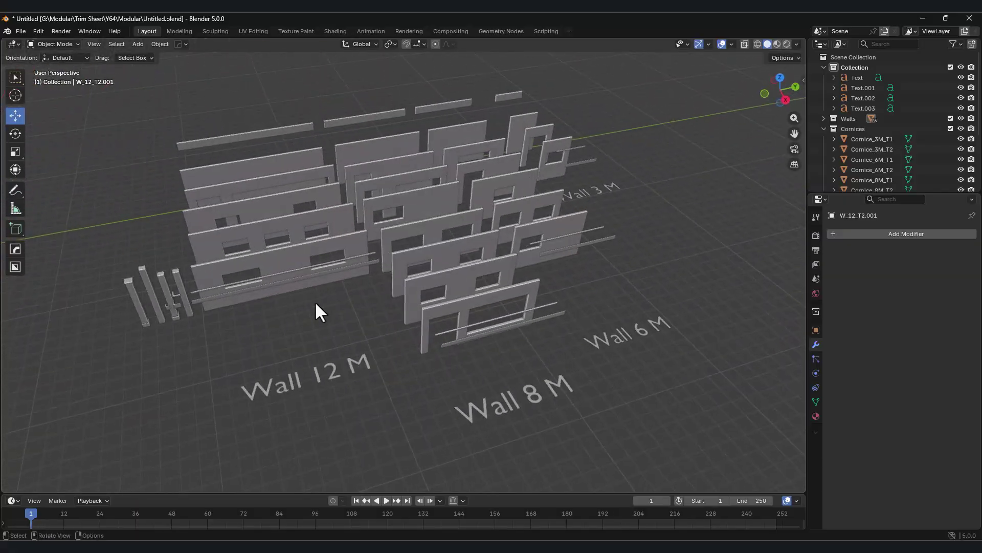
left_click(322, 251)
left_click(295, 215)
middle_click_drag(294, 215, 512, 231)
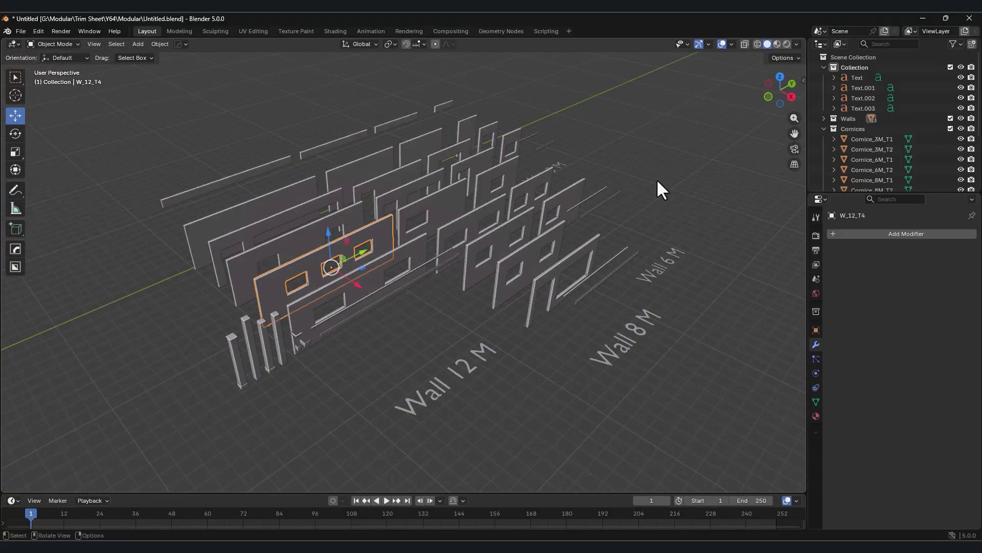
Collapse the Cornices collection and go through the Walls, Cornices, Column and Roof_Walls collections in turn.
left_click(824, 129)
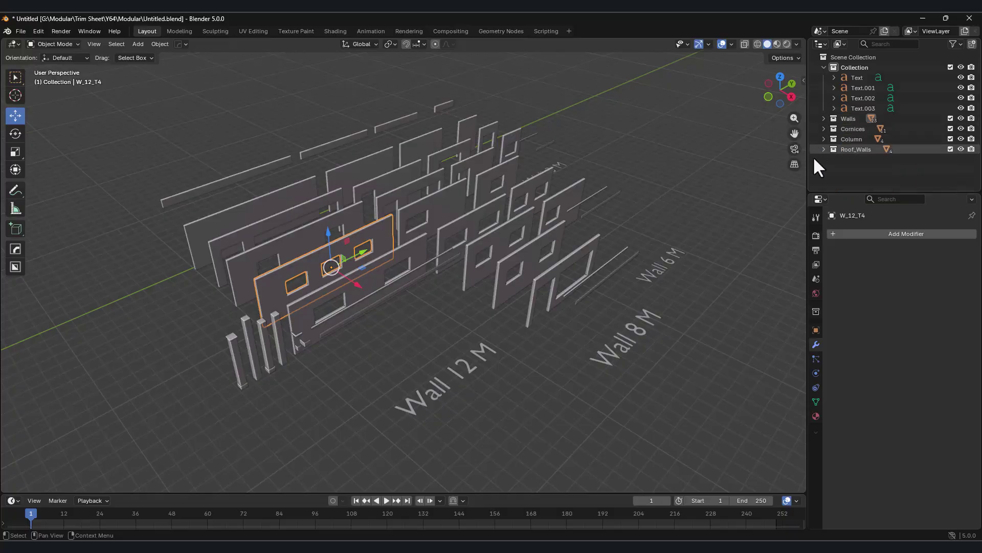
left_click(852, 118)
left_click(854, 130)
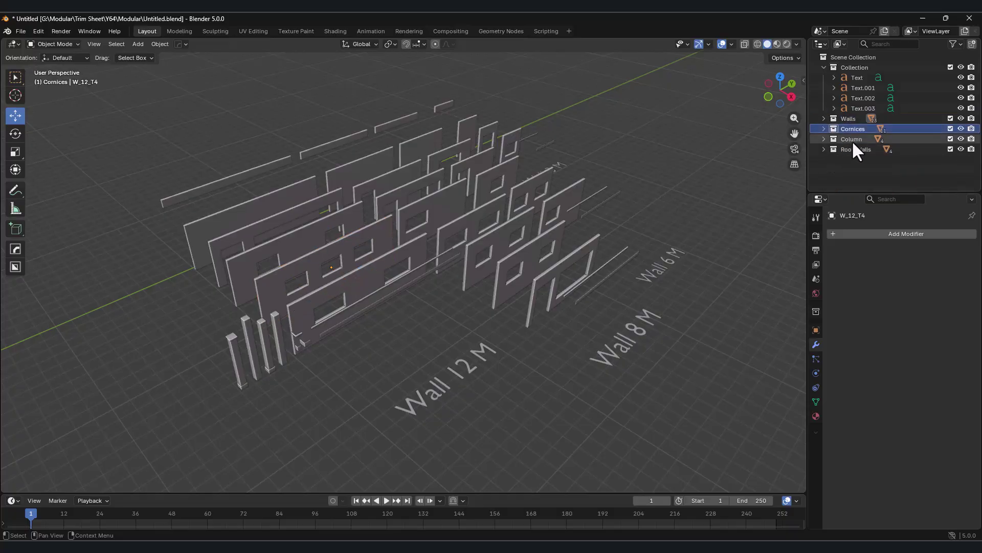
left_click(852, 139)
left_click(855, 149)
middle_click_drag(483, 250, 449, 260)
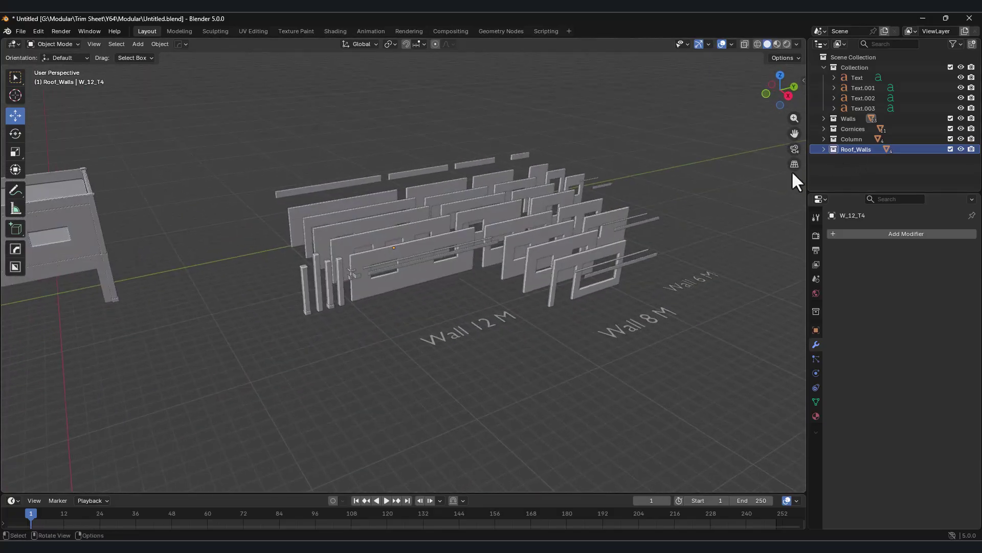
Check the pieces inside the Roof_Walls collection, collapse it and expand the Column collection.
left_click(824, 149)
scroll(837, 154, "down", 2)
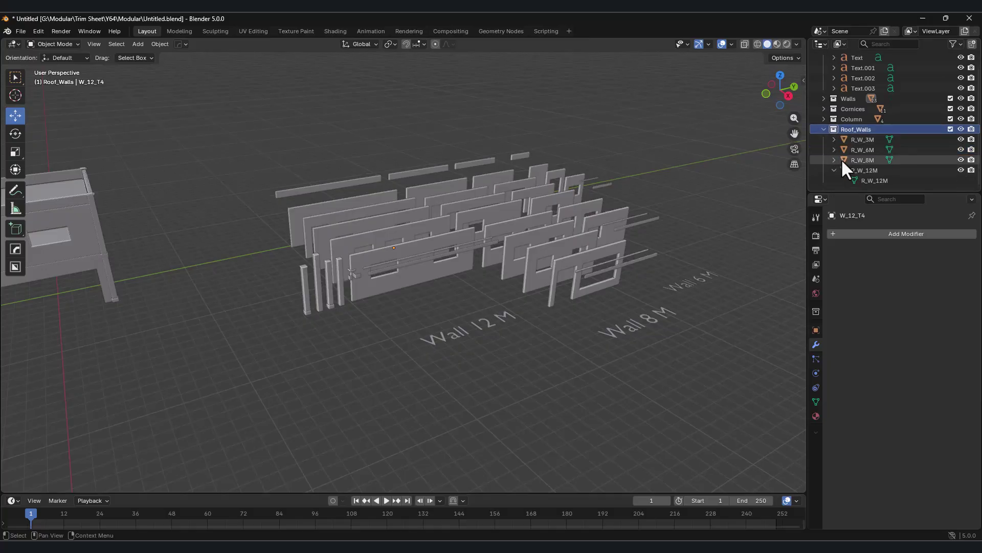
scroll(825, 127, "up", 2)
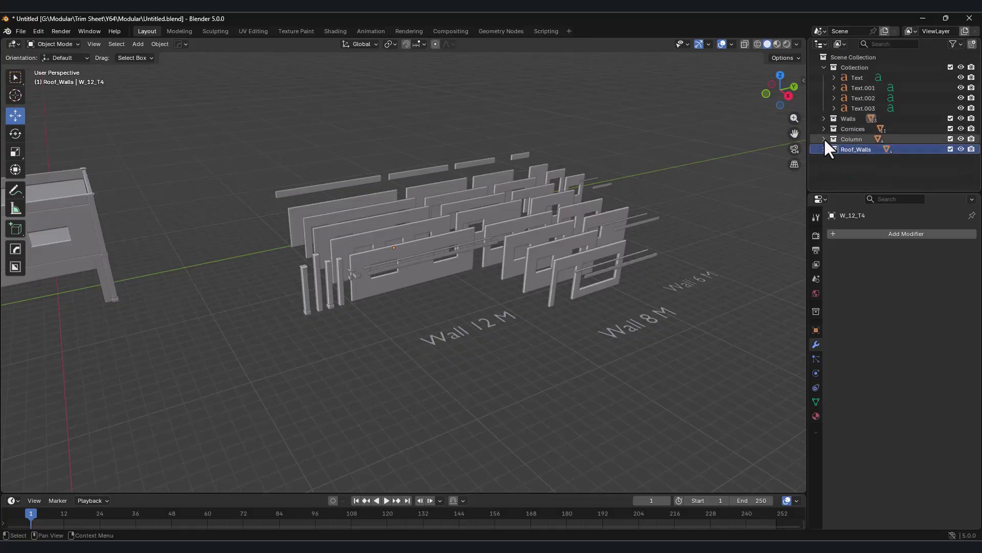
left_click(824, 138)
Select the assembled two-storey building and turn on the wireframe overlay for the scene.
middle_click_drag(596, 236, 583, 239)
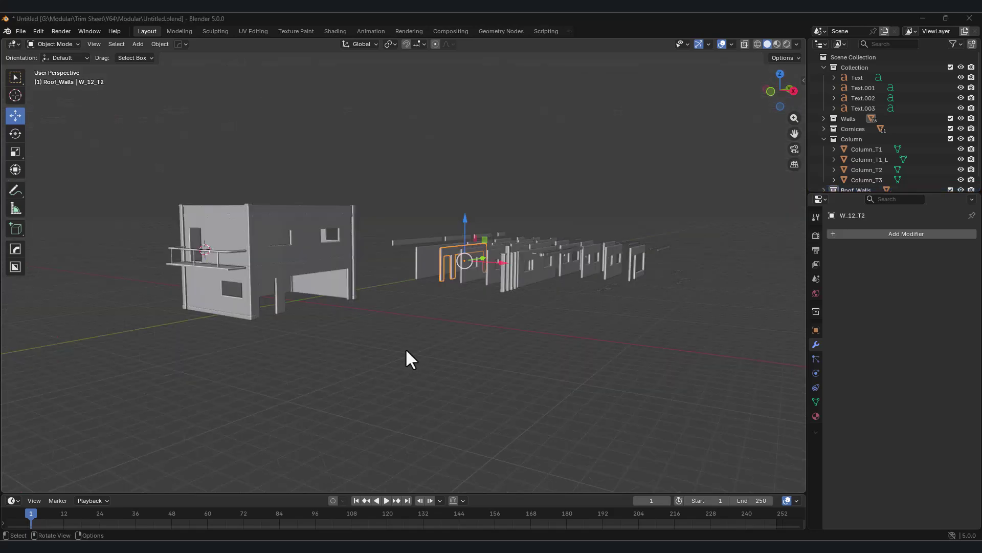
middle_click_drag(405, 348, 354, 288)
scroll(323, 265, "up", 3)
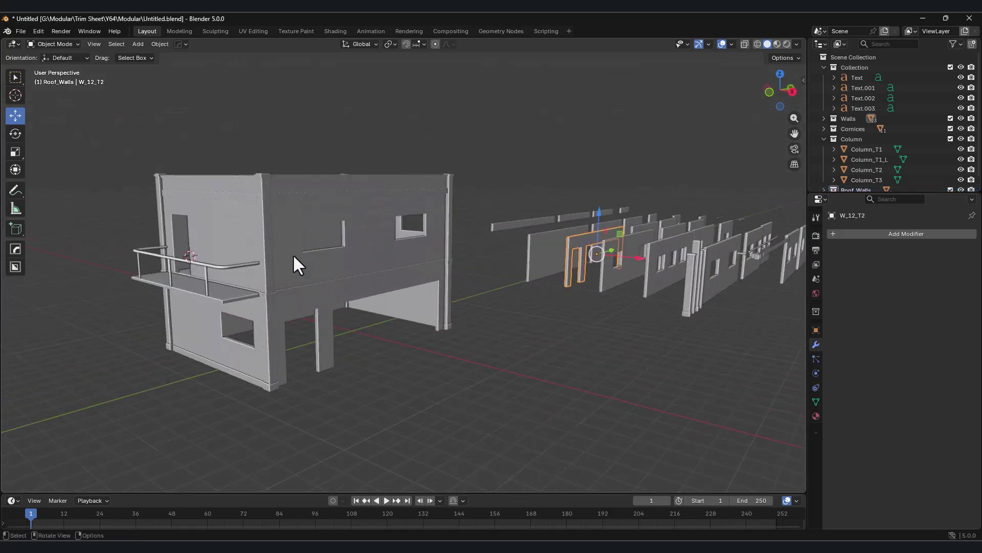
left_click(293, 254)
mouse_move(302, 262)
middle_mouse_down()
mouse_move(279, 259)
mouse_move(310, 265)
middle_mouse_up()
key("alt+v")
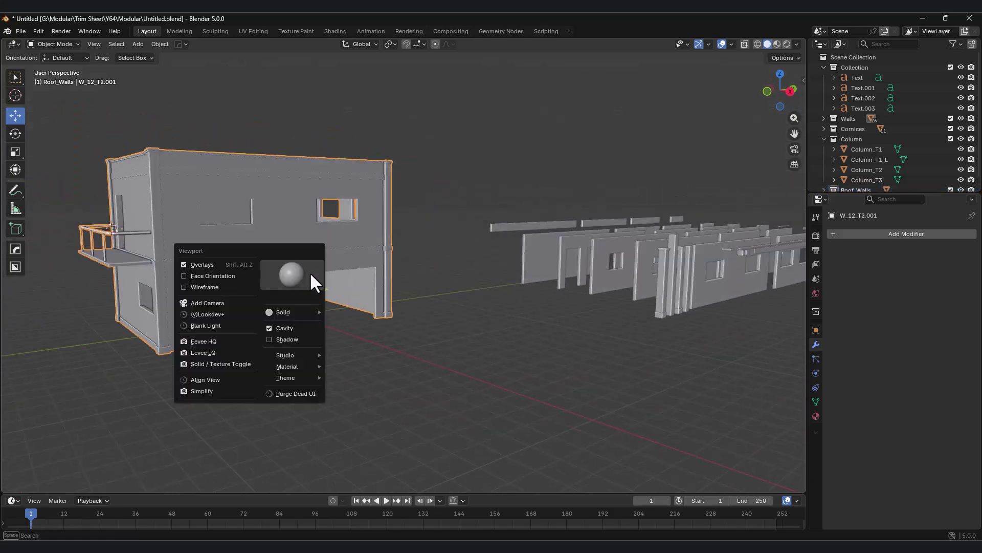
left_click(229, 286)
Examine the wireframe topology of the modular wall pieces up close.
middle_click_drag(399, 274, 307, 276, "shift")
middle_click_drag(501, 353, 358, 382, "shift")
left_click(386, 358)
scroll(400, 363, "up", 4)
scroll(400, 364, "up", 4)
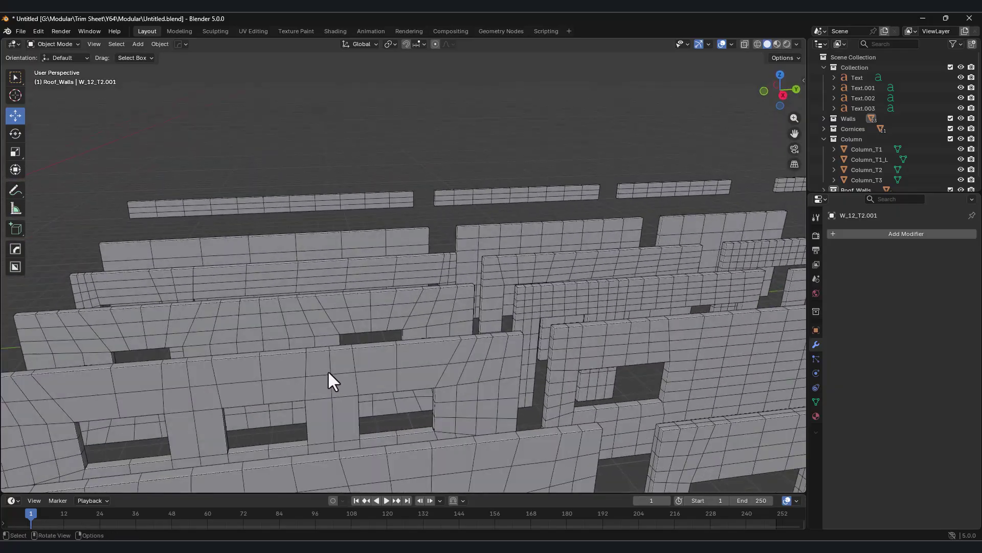
scroll(328, 370, "down", 3)
middle_click_drag(516, 372, 290, 250, "shift")
scroll(316, 318, "down", 4)
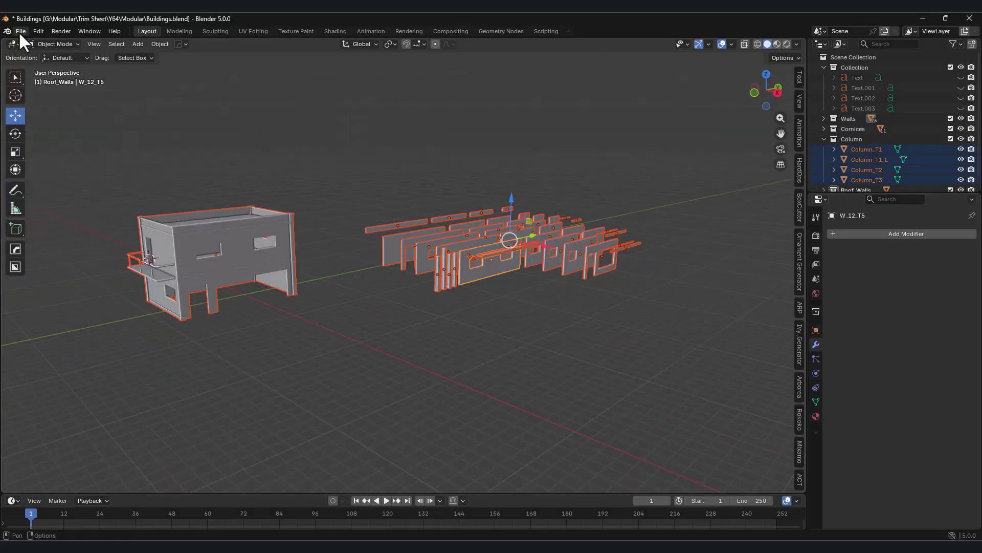
Export the selected pieces to Walls.fbx, limited to selected objects, with Y Forward, Z Up, Face smoothing and modifiers applied.
left_click(20, 31)
mouse_move(69, 187)
left_click(171, 268)
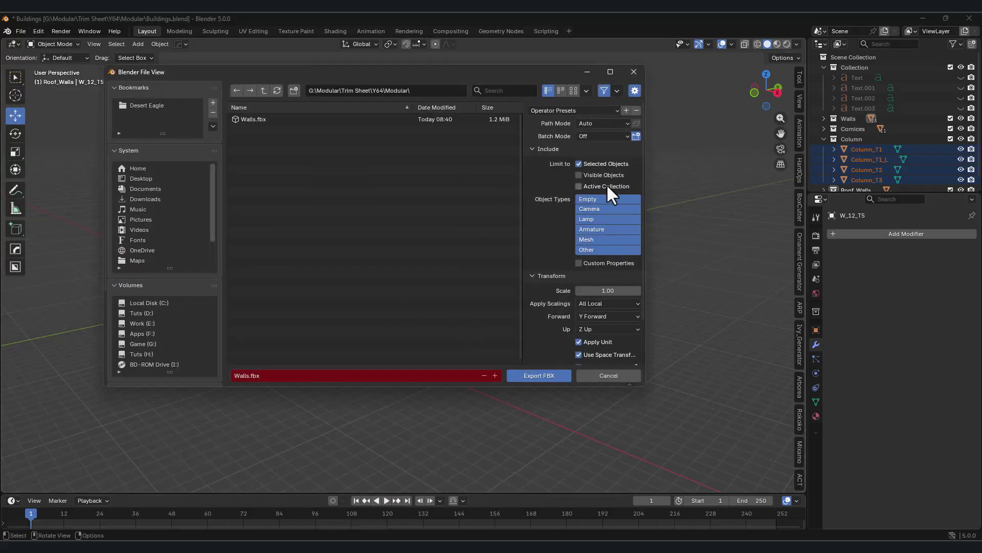
scroll(590, 339, "down", 2)
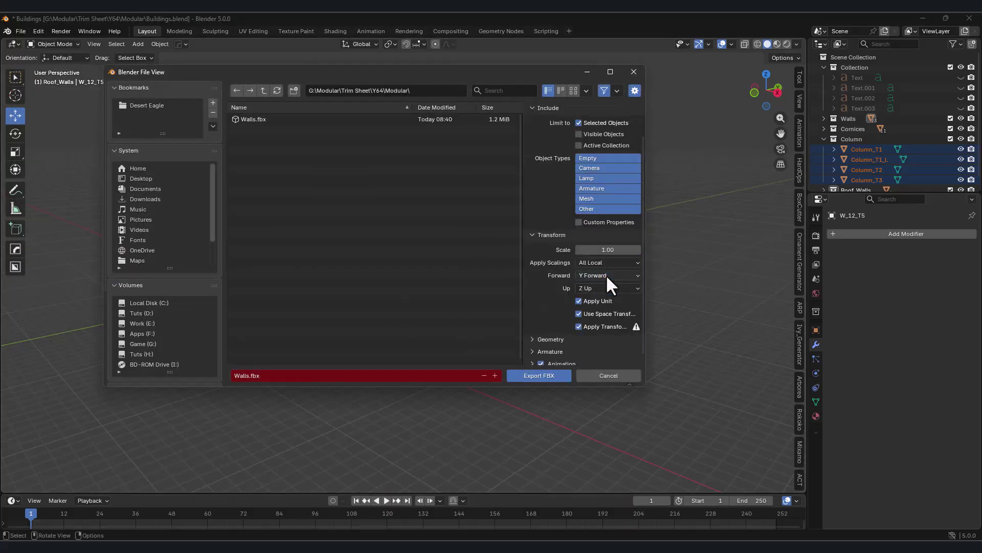
scroll(573, 318, "down", 1)
left_click(548, 335)
scroll(588, 295, "down", 4)
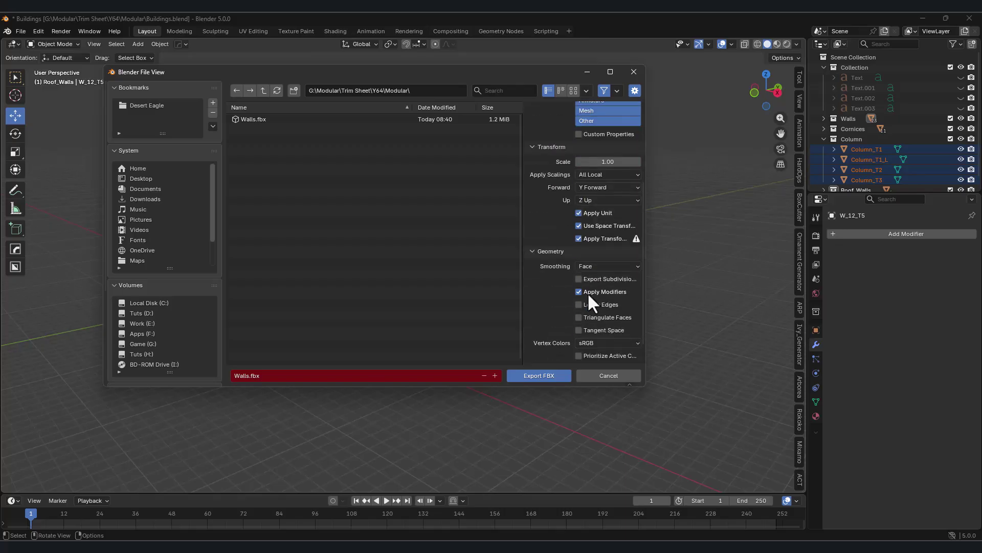
left_click(538, 376)
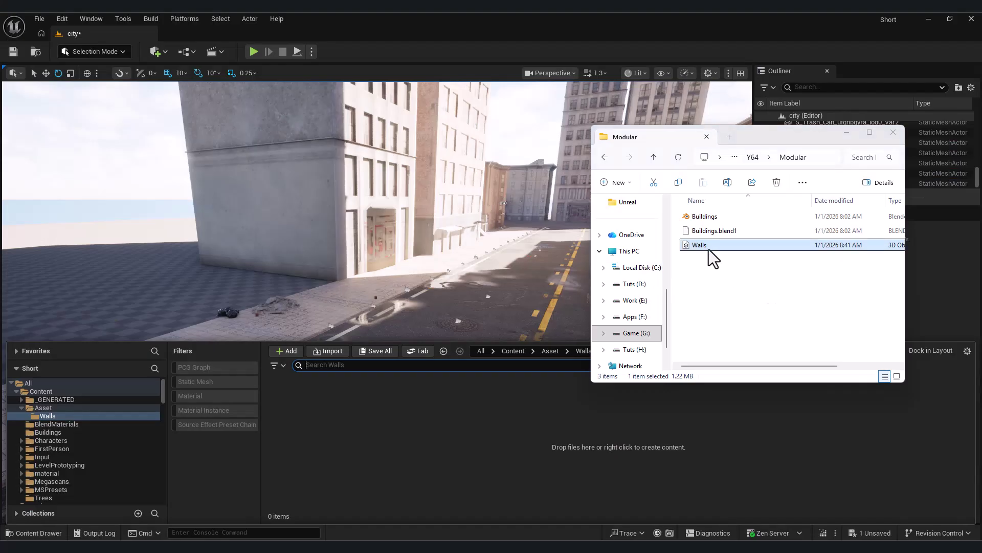
Switch to Unreal Engine and import Walls.fbx into the Asset/Walls folder with Bake Meshes off and Bake Pivot Meshes on.
left_click_drag(709, 254, 377, 447)
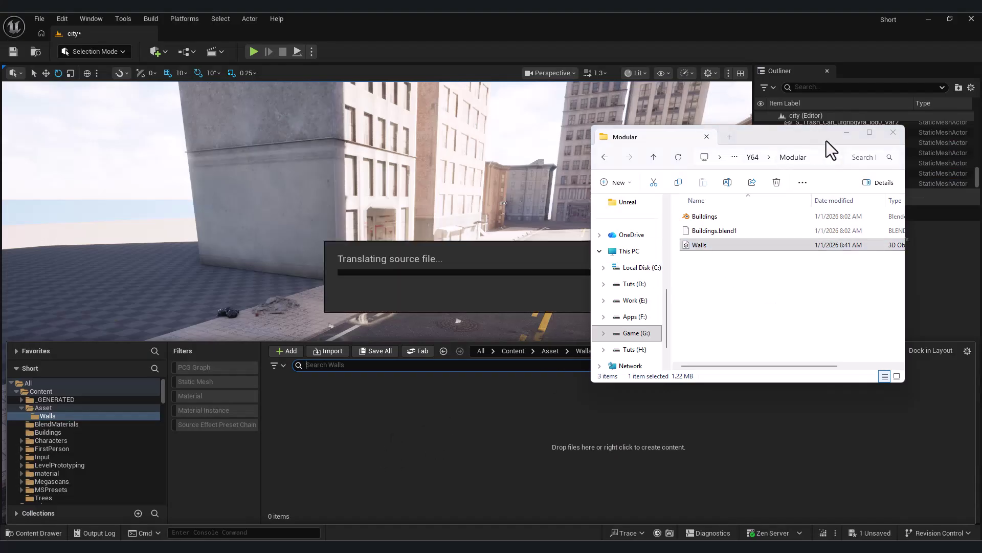
left_click(846, 132)
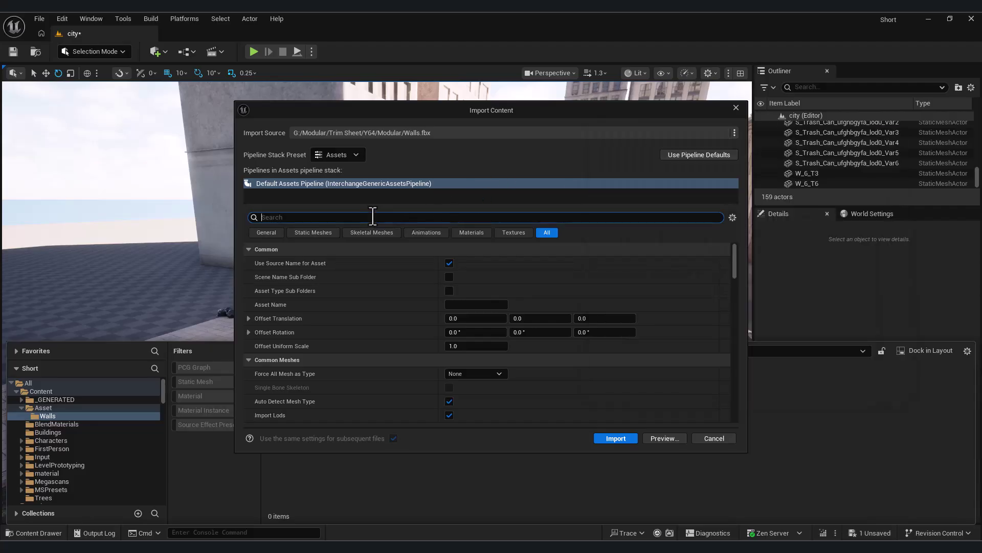
left_click(390, 214)
type("bake")
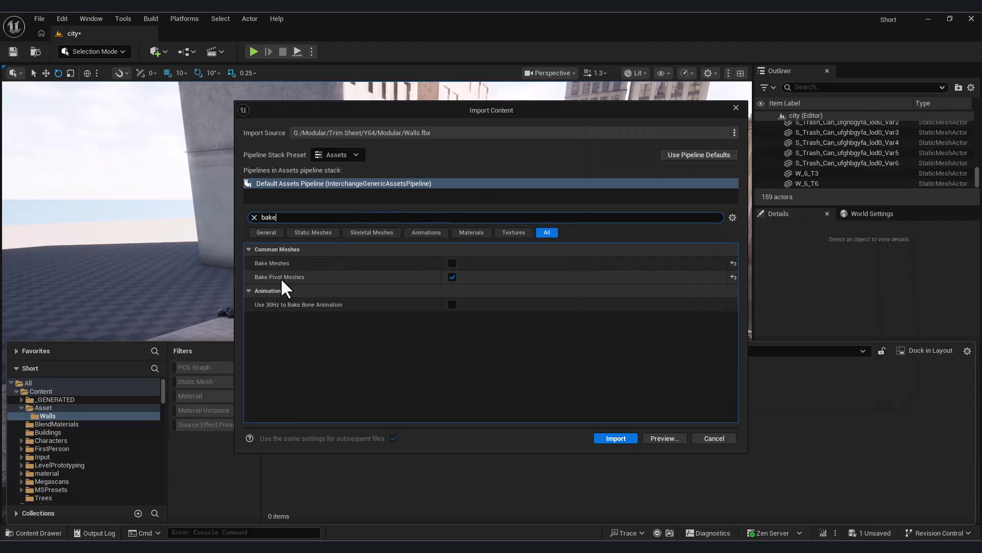
left_click(610, 438)
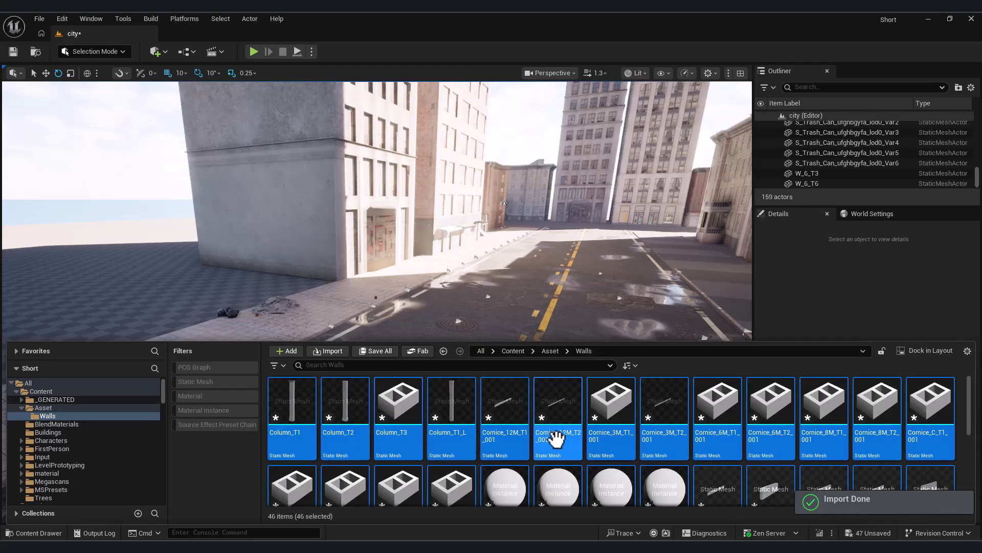
Place the W_8_T8 and W_8_T7 wall pieces on the checkered ground beside the sidewalk.
scroll(505, 406, "down", 5)
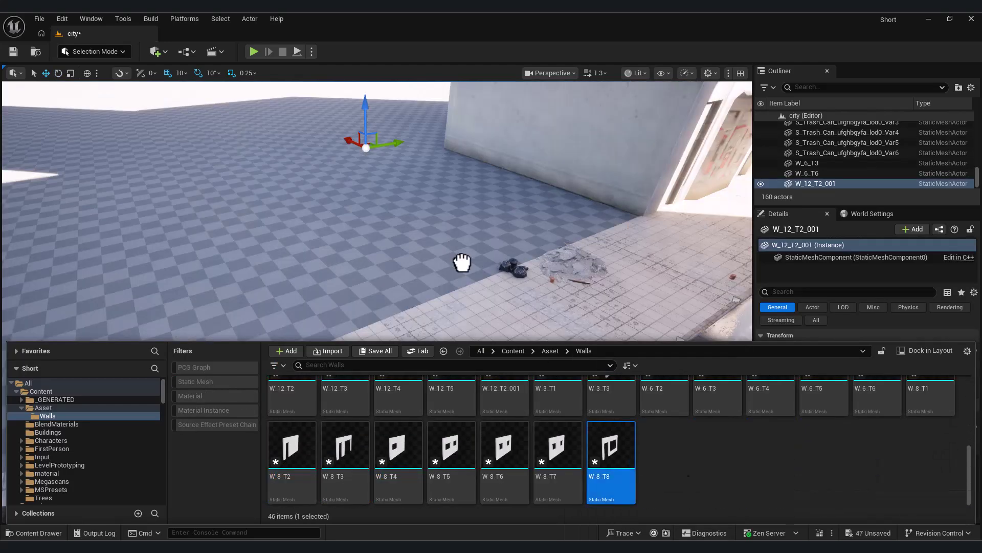
left_click_drag(462, 262, 417, 148)
key("ctrl+space")
left_click_drag(557, 450, 347, 186)
key("a")
right_click_drag(347, 186, 317, 190)
Add the complete building mesh W_12_T2_001 to the level, rotated 180° about Z and positioned by the sidewalk at X 540, Y -8450.
key("ctrl+space")
scroll(340, 493, "down", 1)
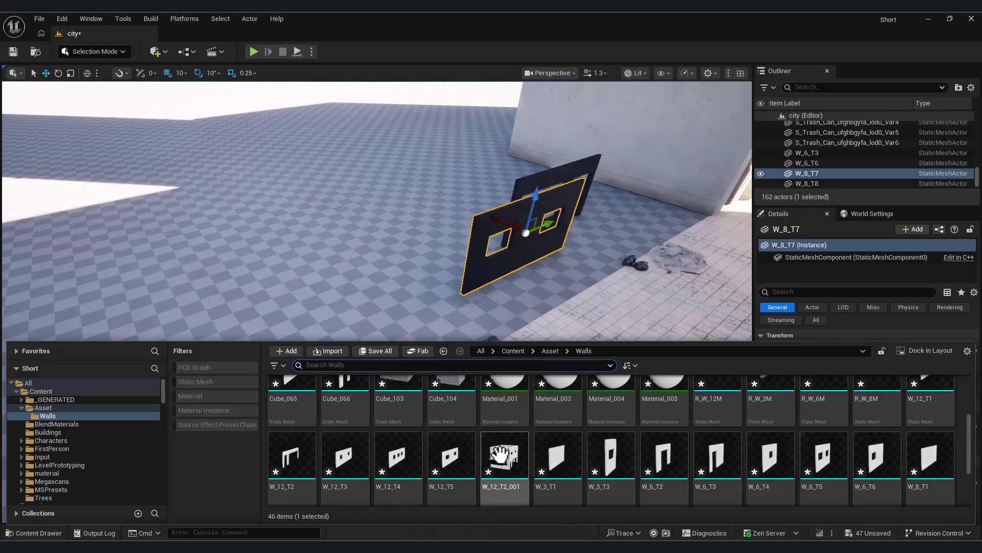
left_click_drag(505, 450, 268, 133)
key("e")
scroll(301, 221, "down", 2)
left_click_drag(257, 227, 359, 227)
left_click_drag(287, 219, 302, 222)
key("w")
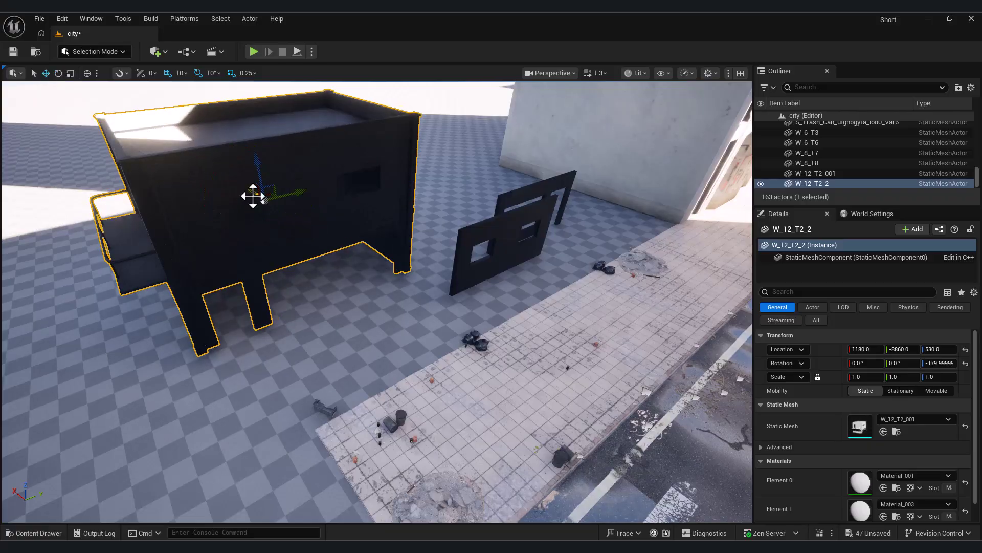
left_click_drag(255, 197, 421, 234)
Set the building's pivot offset to the bottom of its front corner beside the wall pieces.
right_click_drag(421, 234, 404, 226)
right_click_drag(493, 244, 450, 244)
key("d")
right_click_drag(376, 302, 362, 333)
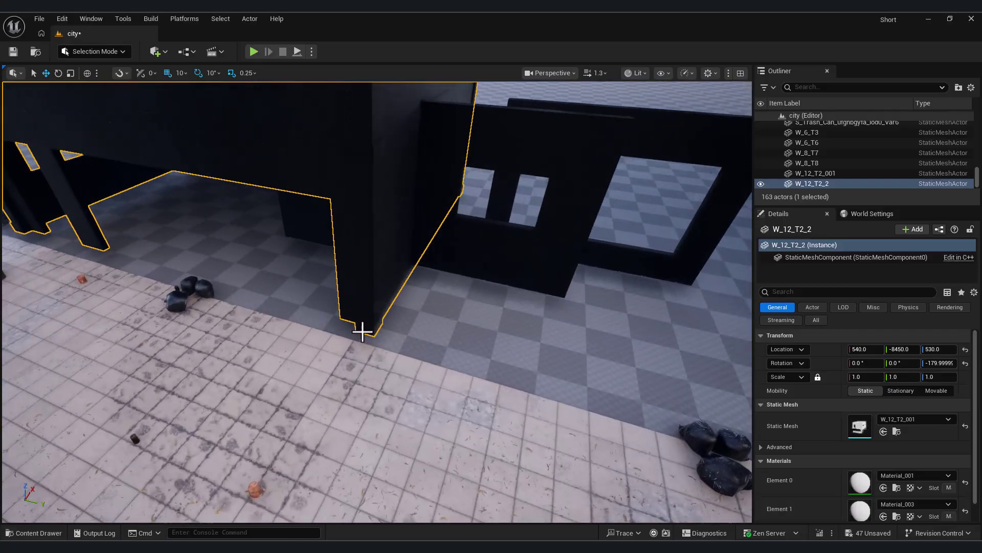
middle_click(368, 322, "alt")
right_click(370, 322)
mouse_move(491, 410)
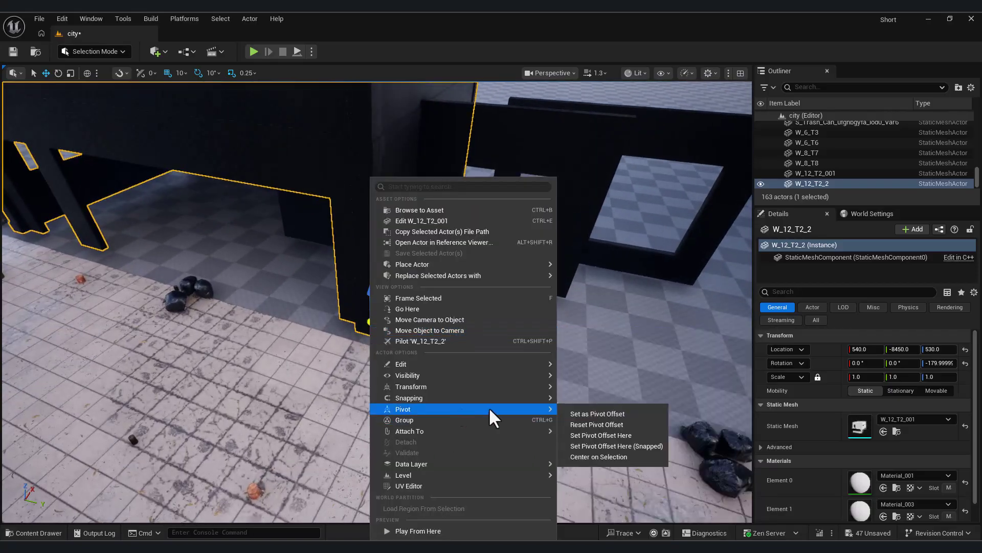
left_click(627, 413)
Spread the two 8 m wall pieces apart along the sidewalk between the building and the concrete tower.
mouse_move(420, 334)
right_mouse_down()
mouse_move(470, 330)
mouse_move(478, 307)
mouse_move(410, 320)
right_mouse_up()
left_click(392, 273)
left_click_drag(353, 280, 584, 274)
left_click(468, 237)
left_click(510, 249)
right_click_drag(538, 281, 568, 289)
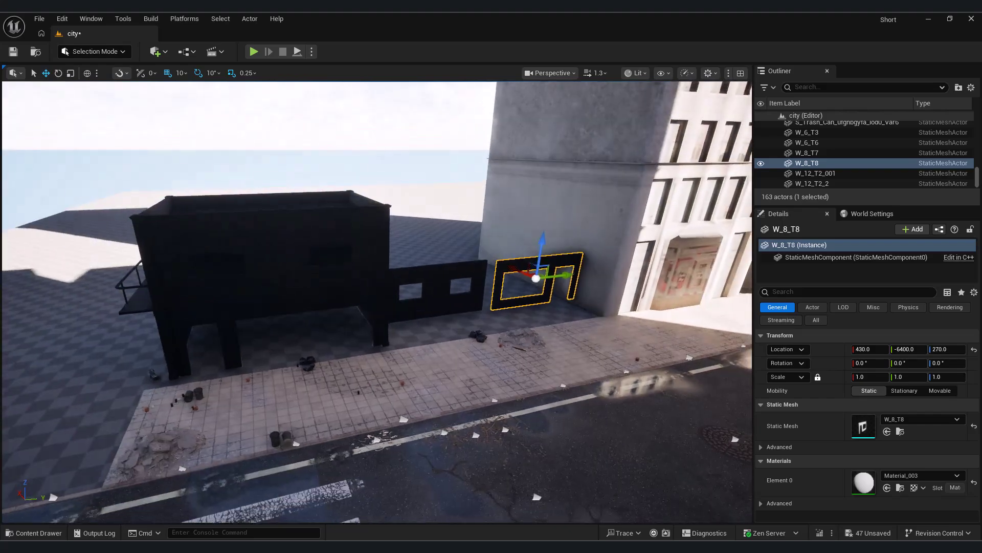
Create a new material named NewMaterial in the Walls folder and open it for editing.
left_click(45, 536)
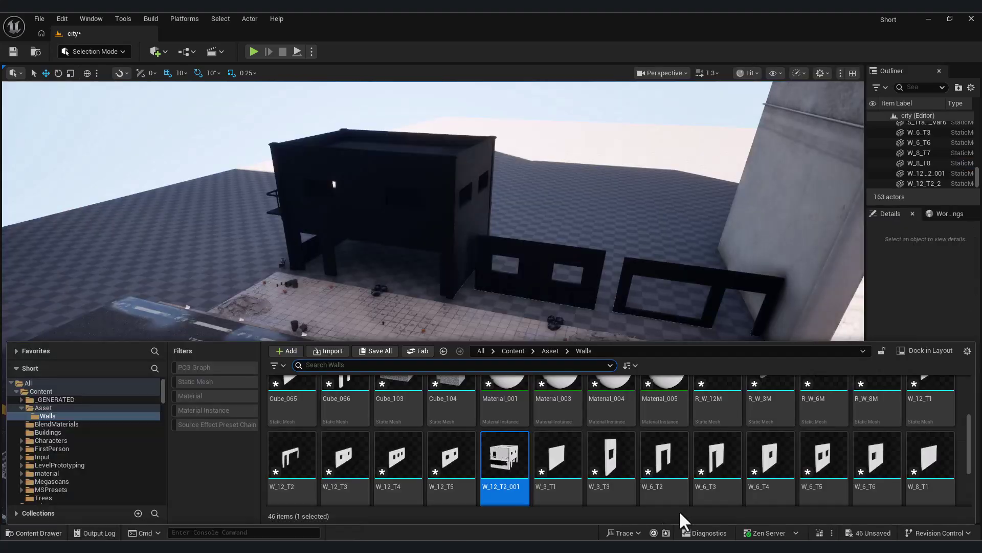
scroll(704, 444, "down", 3)
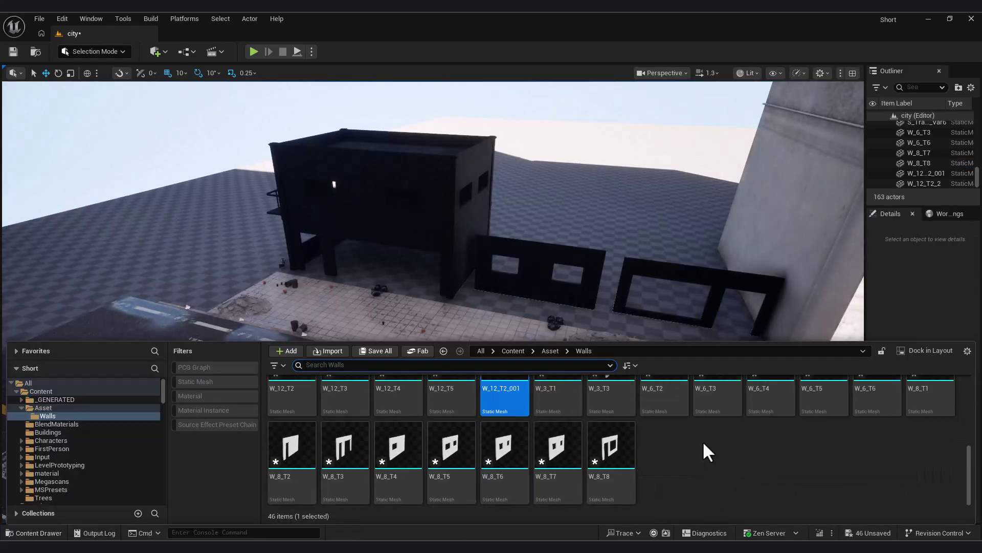
right_click(690, 471)
left_click(748, 236)
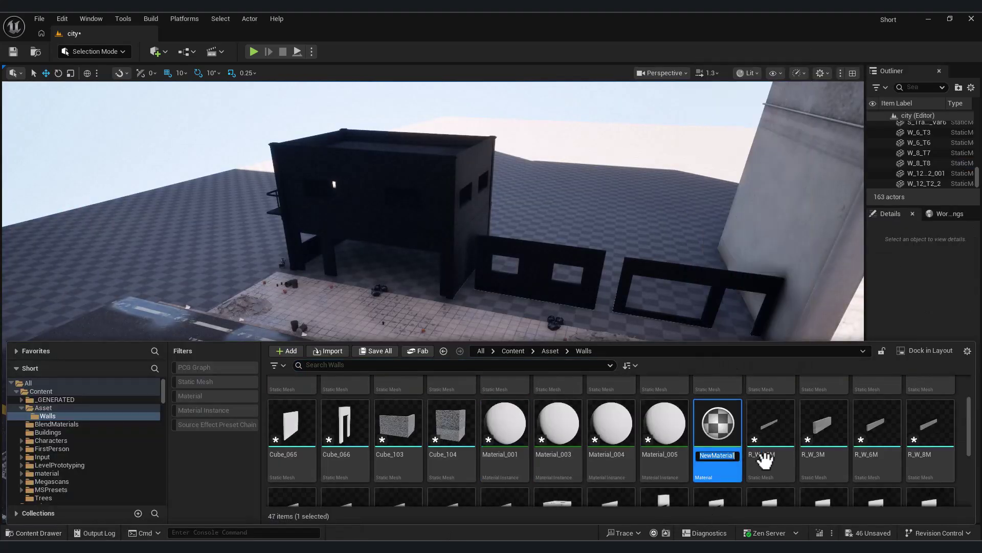
double_click(724, 456)
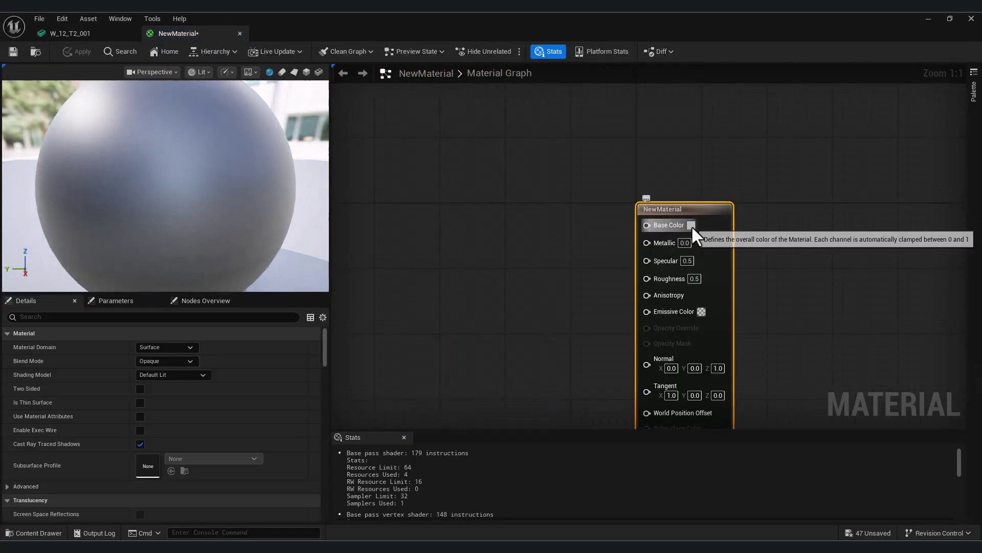
Set the material's base color to white, save it and close the material editor.
left_click(692, 226)
left_click_drag(844, 300, 844, 279)
left_click(845, 459)
left_click(13, 51)
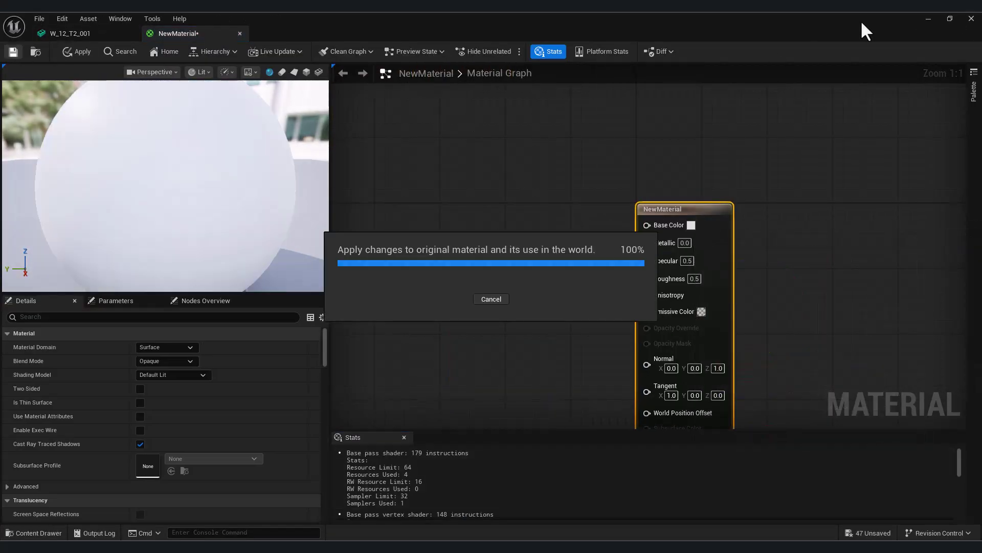
left_click(971, 19)
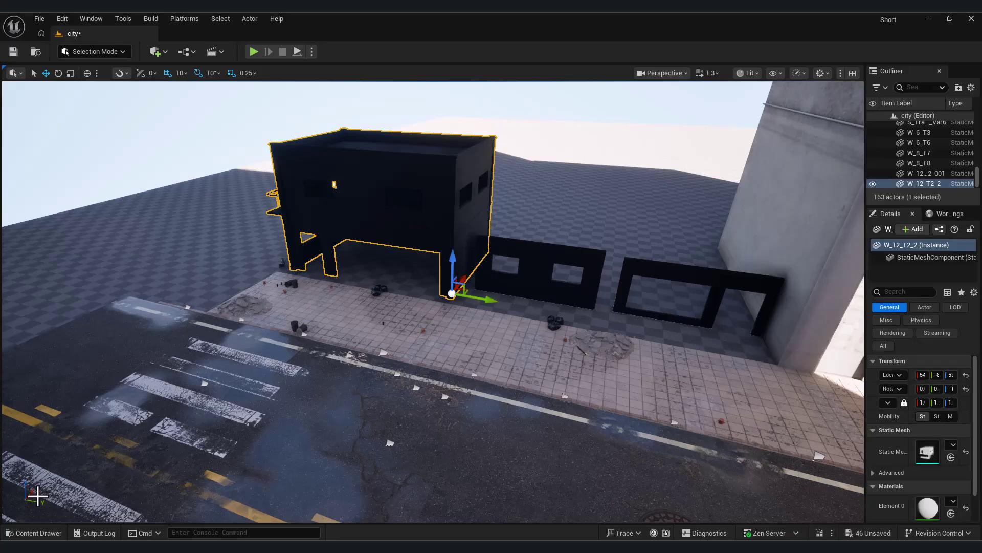
Assign NewMaterial to both material elements of the building and widen the details area.
left_click(33, 533)
left_click(903, 479)
left_click_drag(865, 441, 703, 441)
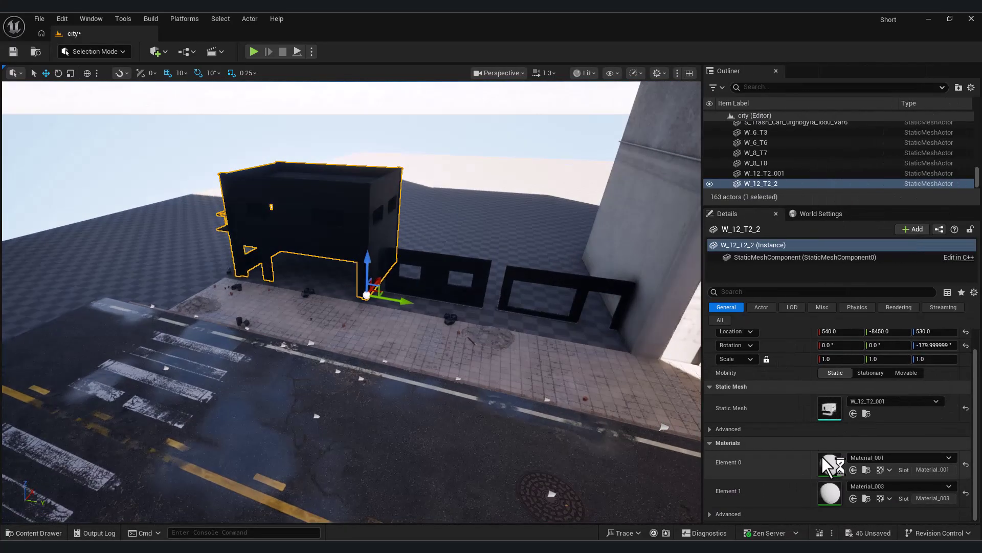
left_click(480, 296)
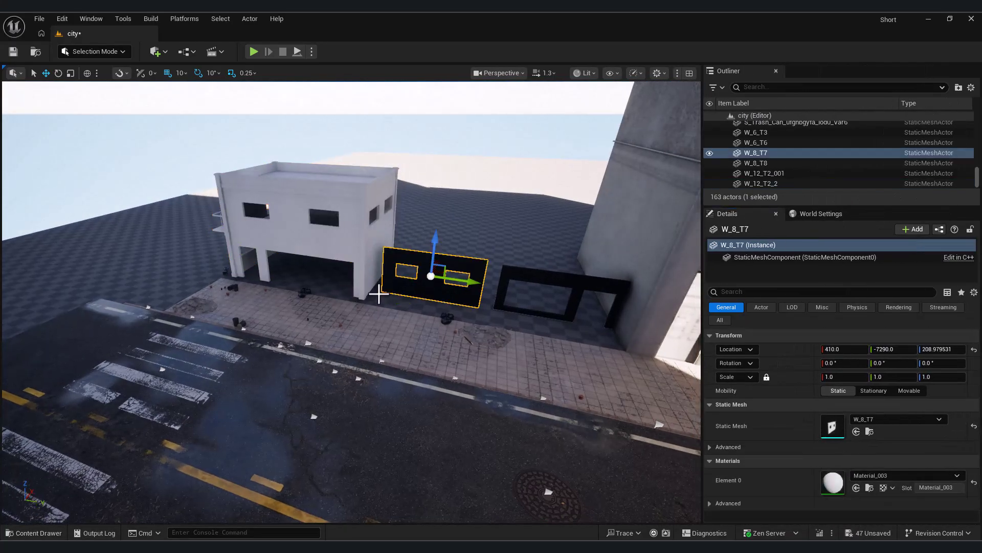
Shift the white building along the sidewalk away from the walls and drop it onto the ground.
right_click_drag(378, 296, 397, 308)
left_click(375, 305)
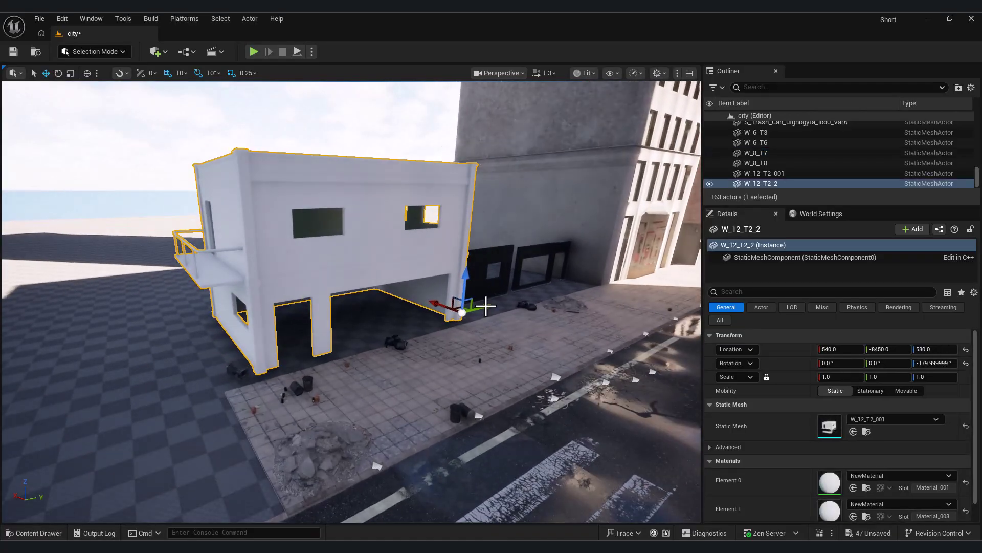
left_click_drag(485, 305, 449, 332)
mouse_move(432, 294)
left_mouse_down()
mouse_move(433, 309)
mouse_move(428, 288)
left_mouse_up()
key("End")
Move the two-window wall W_8_T7 along the sidewalk until it meets the building's corner.
left_click(450, 287)
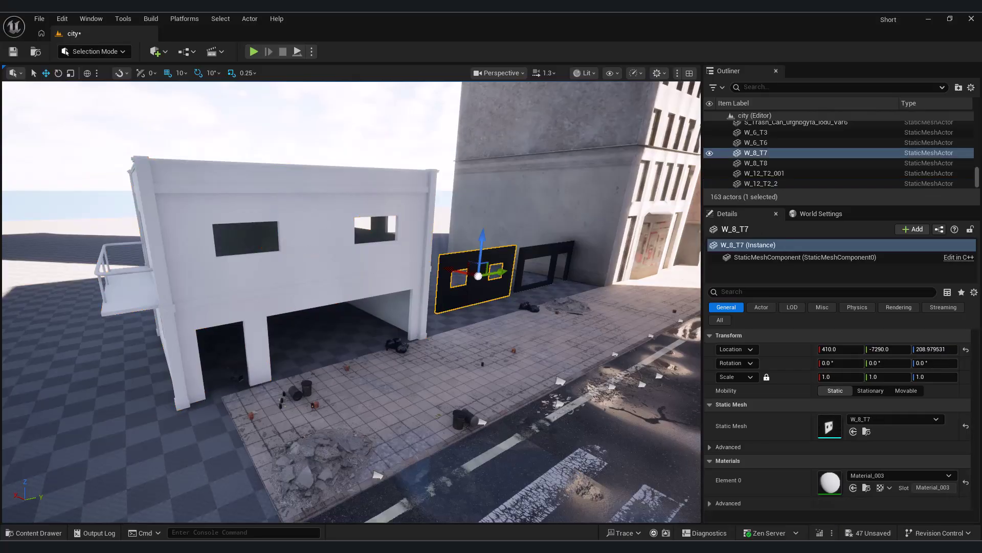
right_click_drag(502, 298, 468, 295)
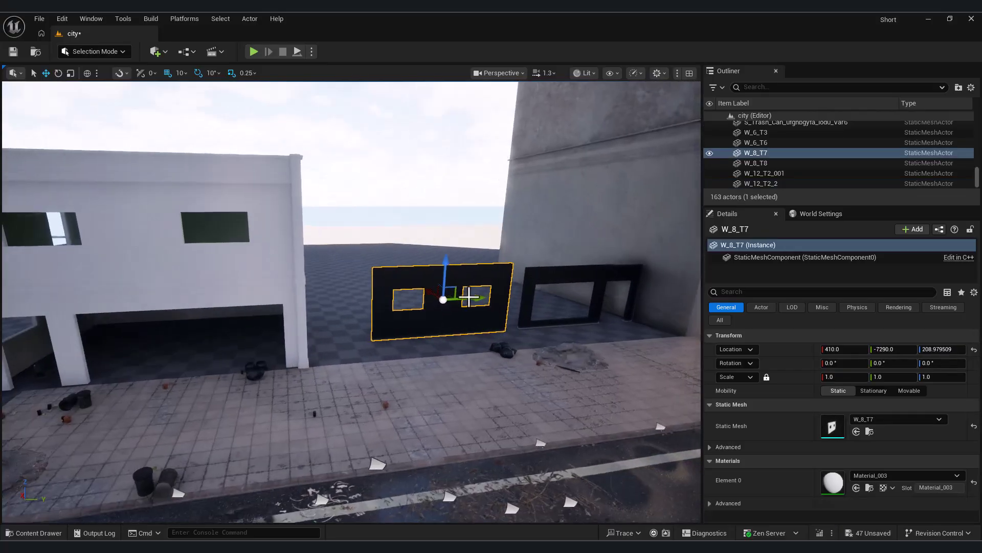
left_click_drag(470, 298, 404, 306)
Move the W_8_T8 wall along the sidewalk to Y -6860 beside the two-window wall and rest it on the ground.
left_click(552, 279)
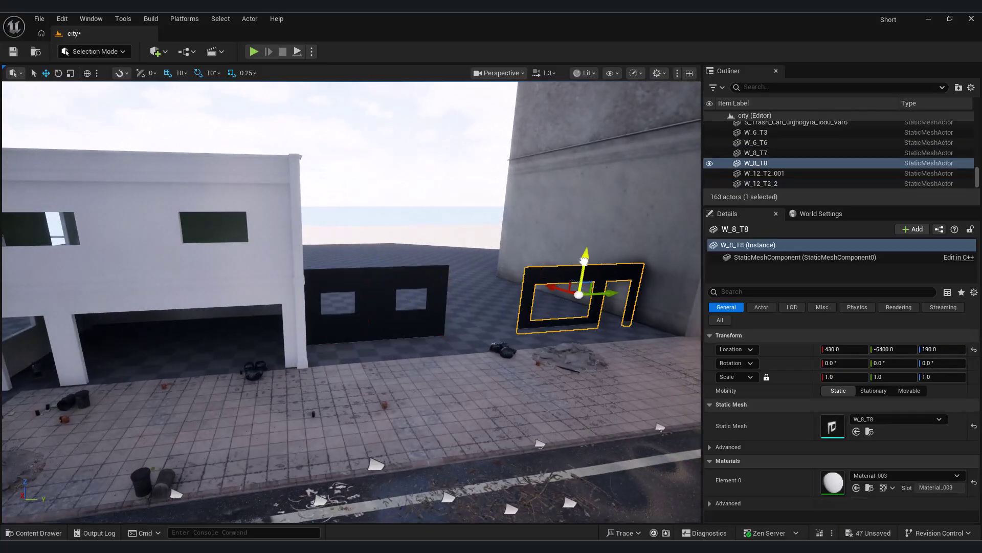
left_click_drag(583, 261, 589, 219)
left_click(569, 296)
left_click(547, 289)
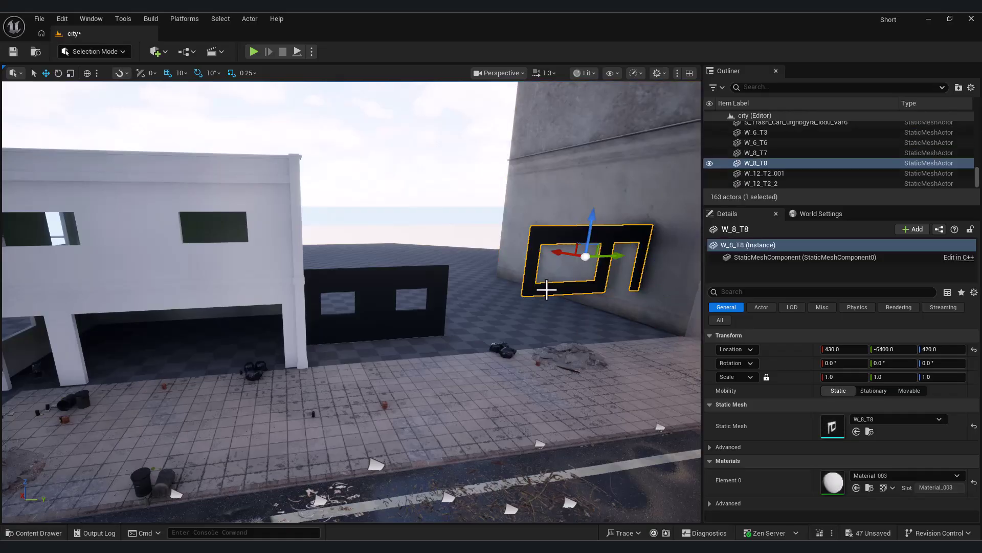
left_click_drag(599, 257, 527, 290)
right_click_drag(526, 290, 565, 293)
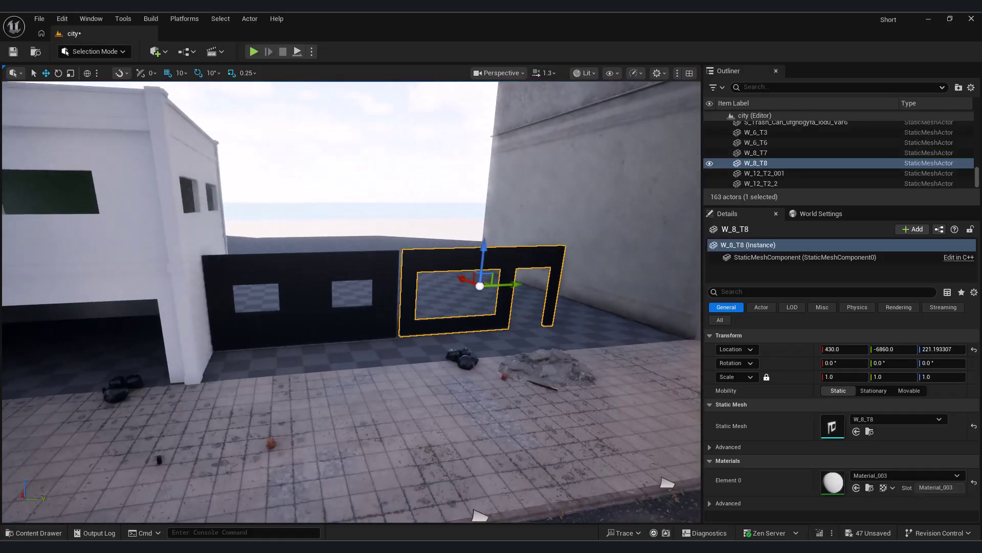
Move the building along the sidewalk to Y -9150, leaving a gap before the two walls.
left_click(318, 315)
right_click_drag(317, 315, 276, 321)
left_click(367, 349)
left_click_drag(404, 337, 327, 347)
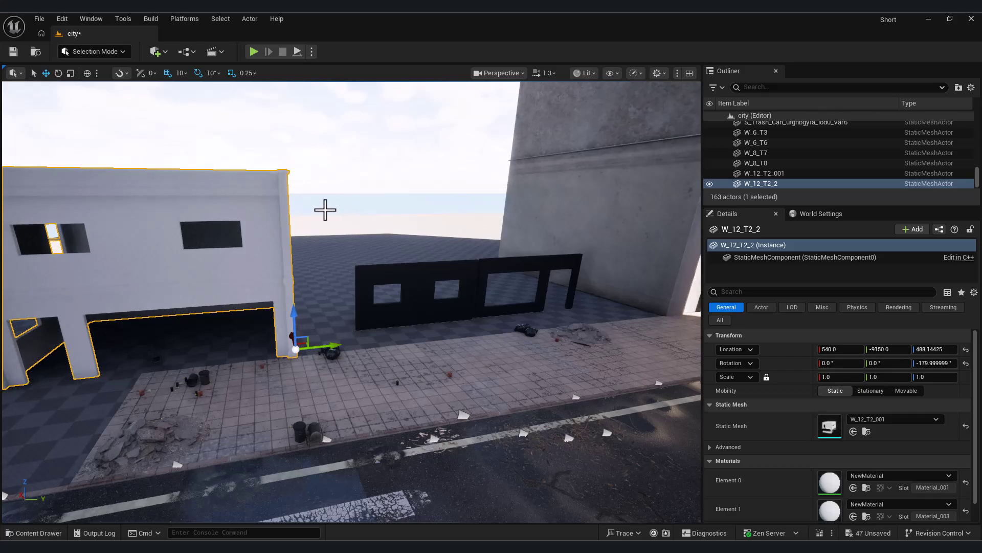
right_click_drag(295, 148, 313, 149)
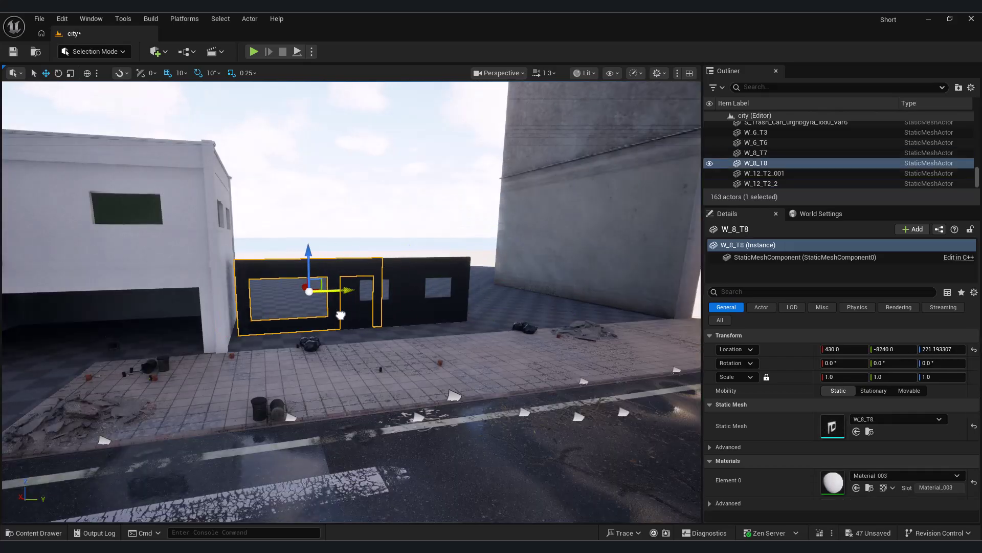
Rotate the two-window wall W_8_T7 to -90° and place it at X 650, Y -7830 to form a corner with W_8_T8.
right_click_drag(336, 316, 272, 319)
left_click_drag(431, 281, 403, 295)
left_click(557, 340)
right_click_drag(557, 339, 555, 340)
key("e")
left_click_drag(504, 315, 535, 313)
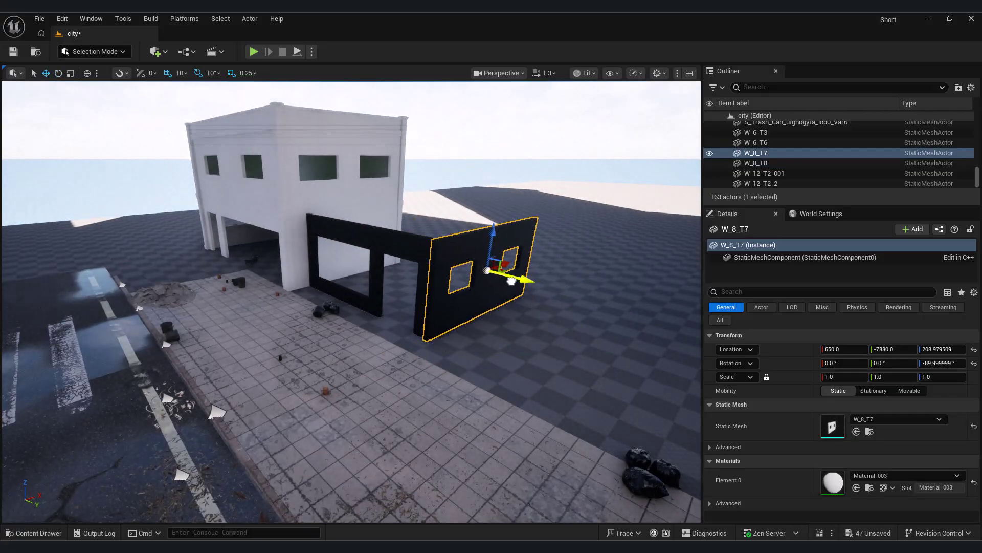
right_click_drag(511, 281, 481, 290)
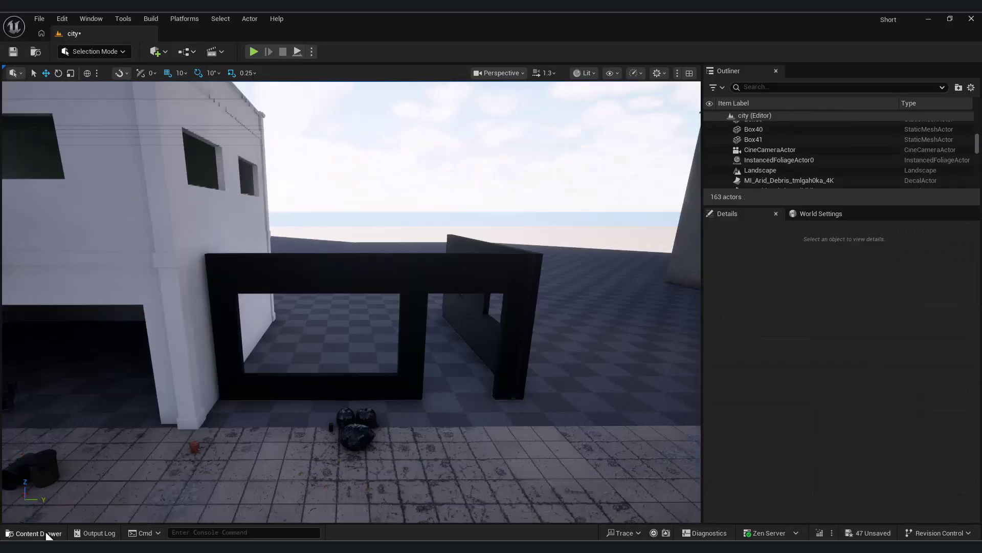
Add the Column_T1_L piece and stand it at the outer corner of the two walls, at X 280, Y -7820.
left_click(33, 533)
left_click_drag(451, 405, 549, 359)
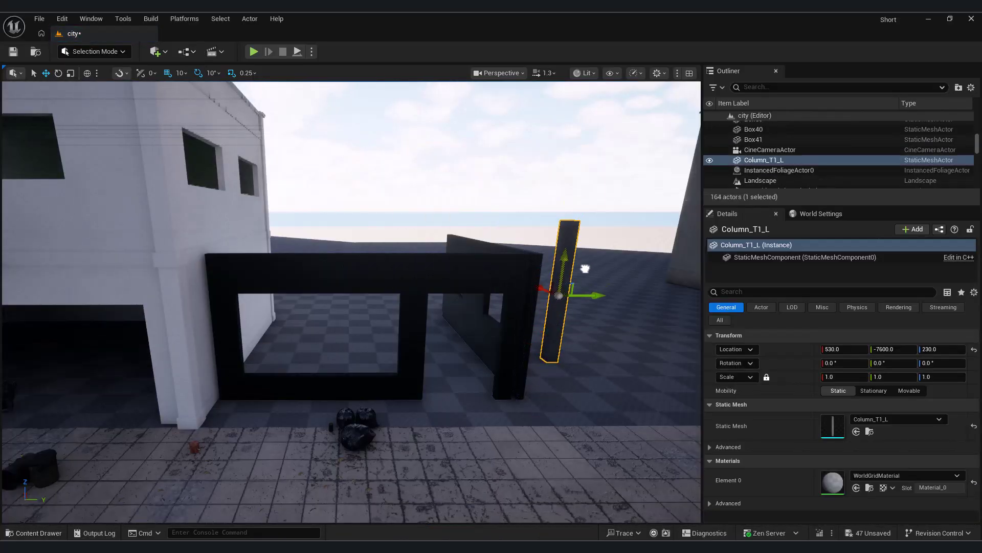
right_click_drag(586, 269, 564, 296)
left_click_drag(476, 276, 500, 266, "alt")
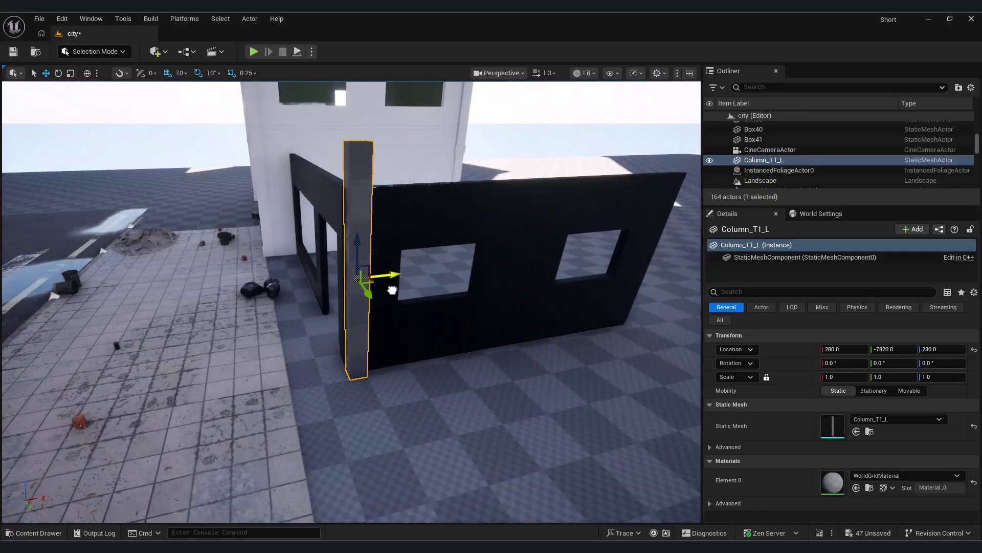
Move both walls and the column along the sidewalk away from the white building, putting W_8_T7 at X 700, Y -7730.
left_click_drag(392, 290, 527, 246, "alt")
left_click(608, 329)
left_click_drag(646, 350, 307, 342, "alt")
left_click(285, 276)
left_click(163, 302)
left_click(431, 337, "ctrl")
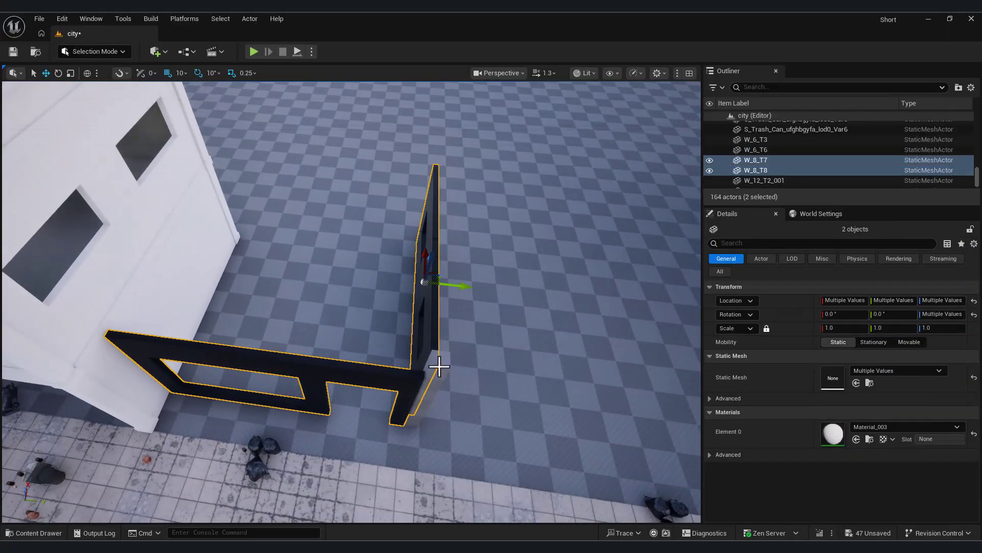
left_click(440, 368, "ctrl")
left_click_drag(456, 403, 488, 407)
Duplicate the corner column to Y -8580, at the end of the front wall beside the white building.
left_click(477, 377)
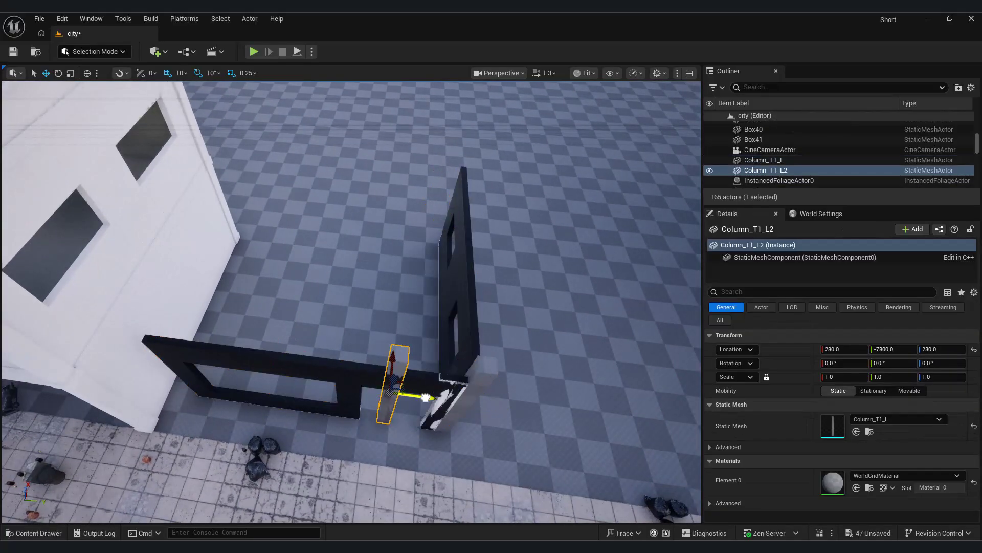
right_click_drag(191, 378, 3, 504)
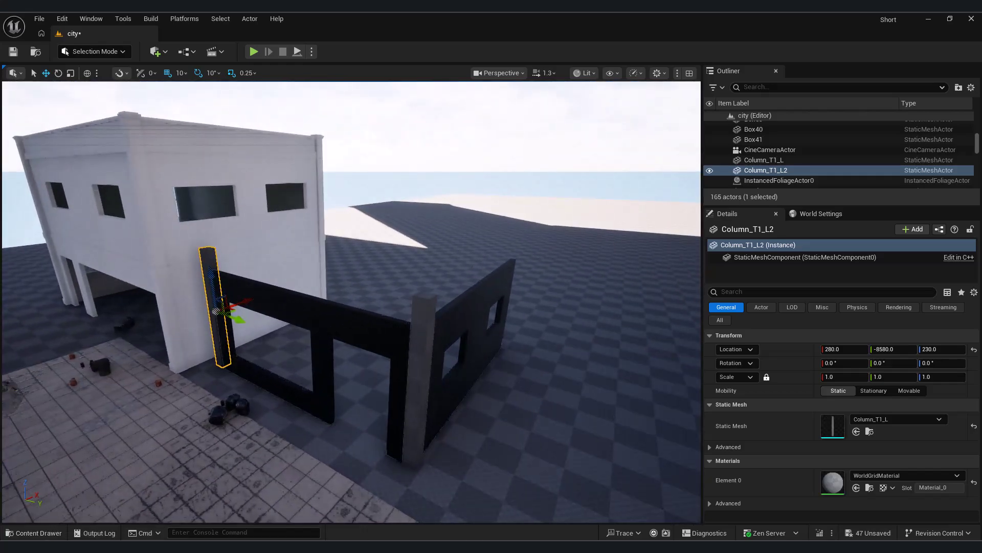
Add the solid wall W_8_T1, rotate it to -90° and place it at X 700, Y -8570 as the side wall.
left_click(476, 345)
left_click(34, 533)
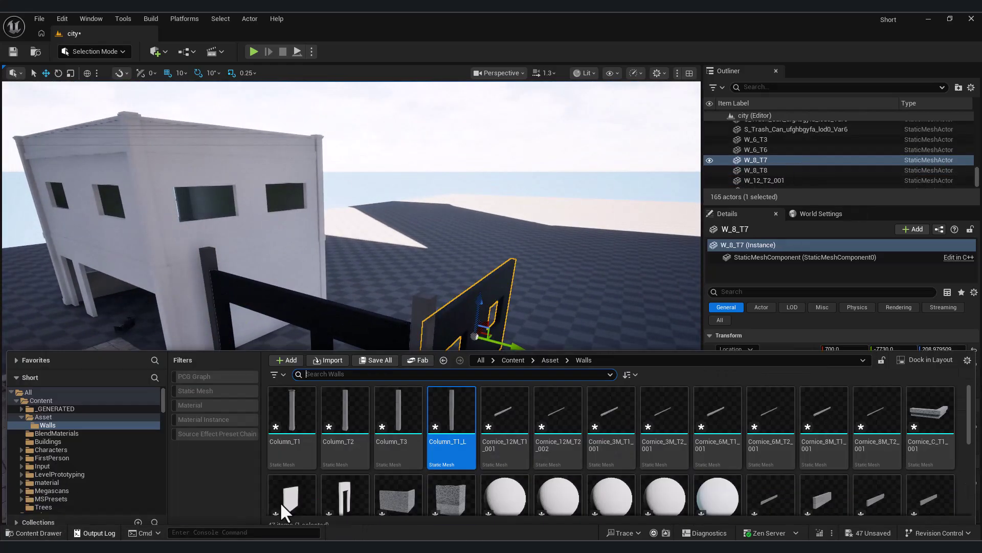
scroll(511, 486, "down", 5)
left_click_drag(299, 463, 418, 252)
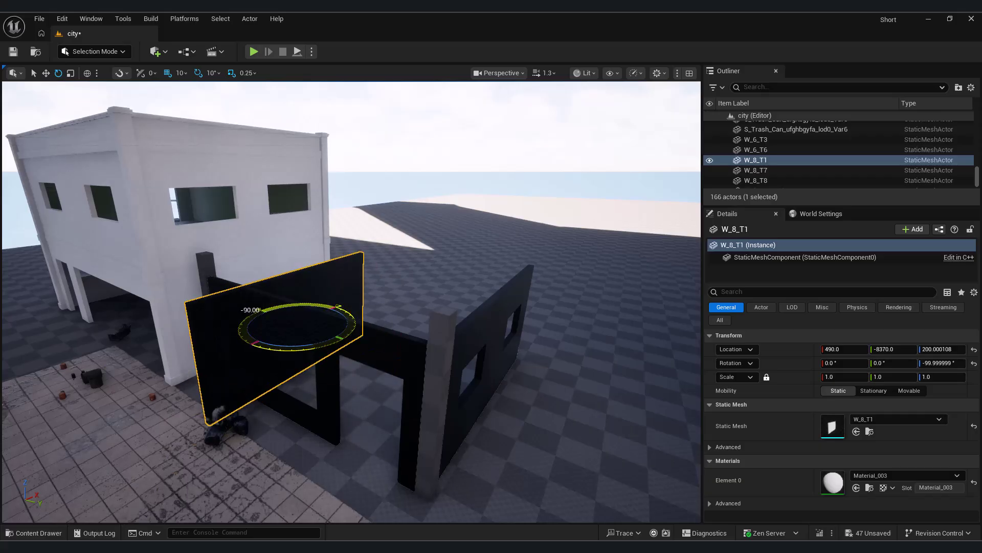
left_click_drag(320, 334, 282, 316)
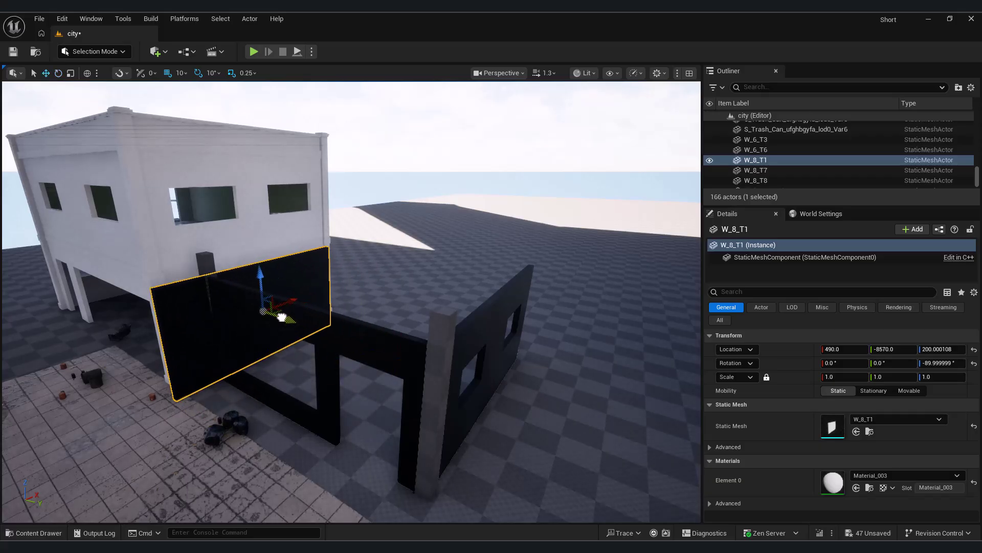
right_click_drag(282, 317, 357, 294)
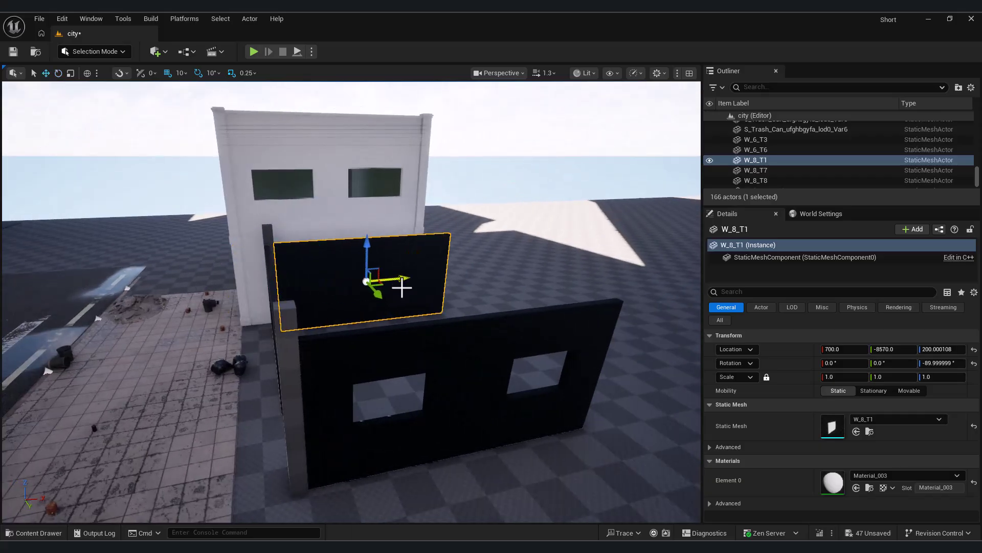
Close the room's back with a turned duplicate of the solid wall and copies of the two front columns at the rear corners.
left_click_drag(402, 288, 401, 359, "alt")
left_click_drag(402, 360, 504, 348, "alt")
left_click(276, 309)
left_click(375, 228, "ctrl")
left_click_drag(387, 238, 351, 251, "alt")
left_click_drag(290, 294, 404, 327, "alt")
left_click(453, 310)
left_click_drag(446, 380, 343, 393)
right_click_drag(338, 394, 358, 358)
left_click(358, 434)
right_click_drag(357, 434, 333, 450)
Shift the front column beside the white building to Y -8570 so it meets the front wall.
left_click(259, 344)
left_click_drag(290, 379, 298, 379)
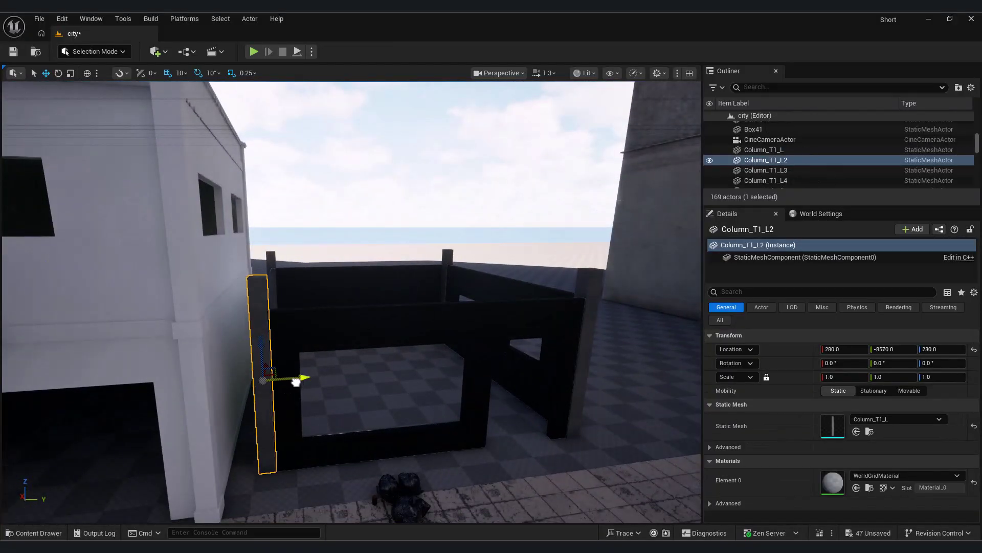
left_click(317, 389)
right_click_drag(318, 389, 340, 358)
In Modeling mode, create an 800 × 800 × 20 box at X 690, Y -8160 and raise it to Z 400 as the roof.
left_click(85, 51)
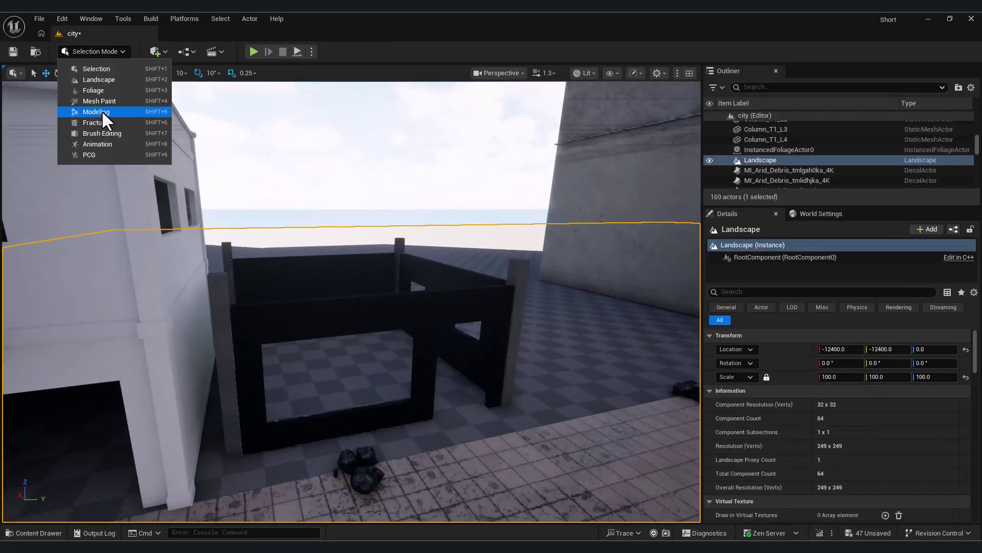
left_click(101, 110)
left_click(81, 90)
right_click_drag(484, 370, 481, 410)
left_click_drag(134, 131, 147, 131)
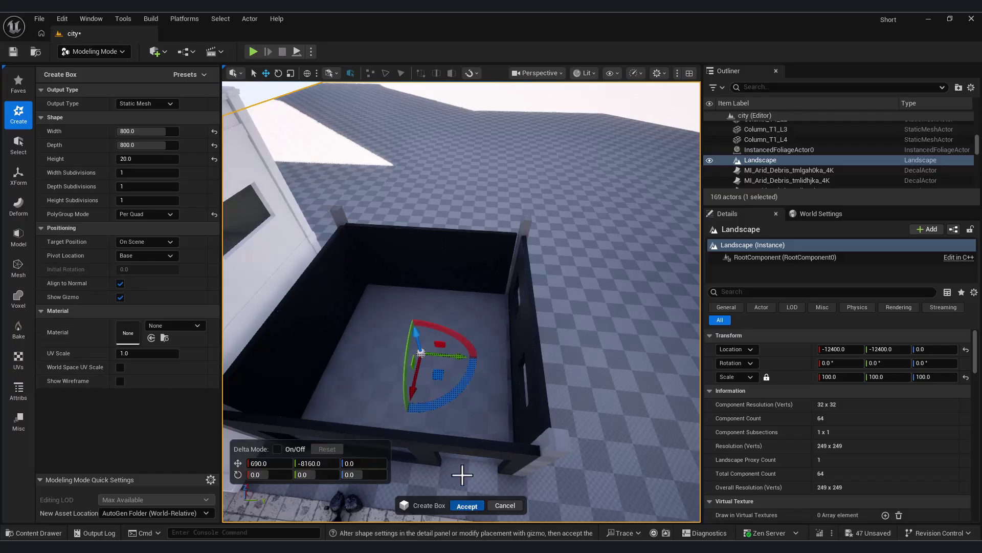
left_click(466, 505)
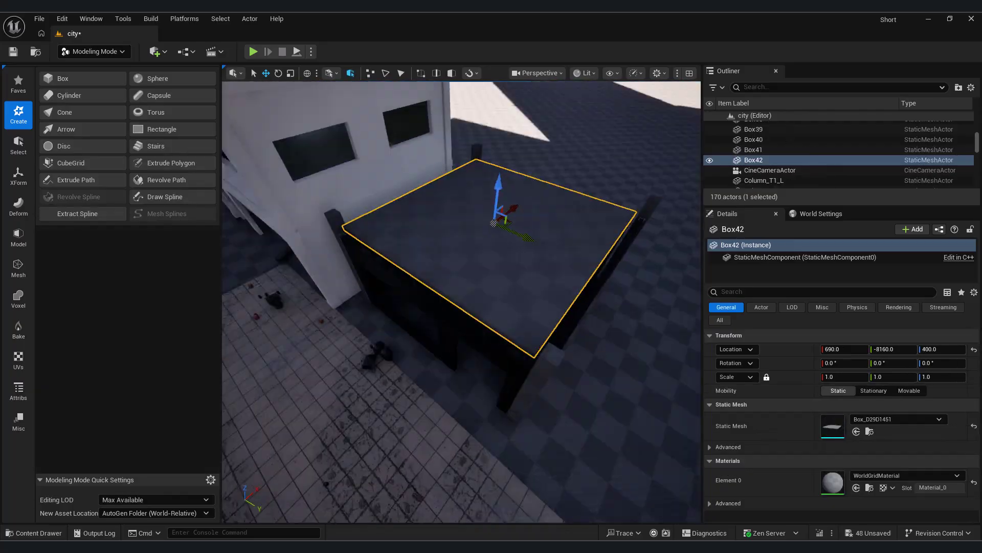
right_click_drag(432, 147, 405, 156)
left_click_drag(410, 134, 436, 154)
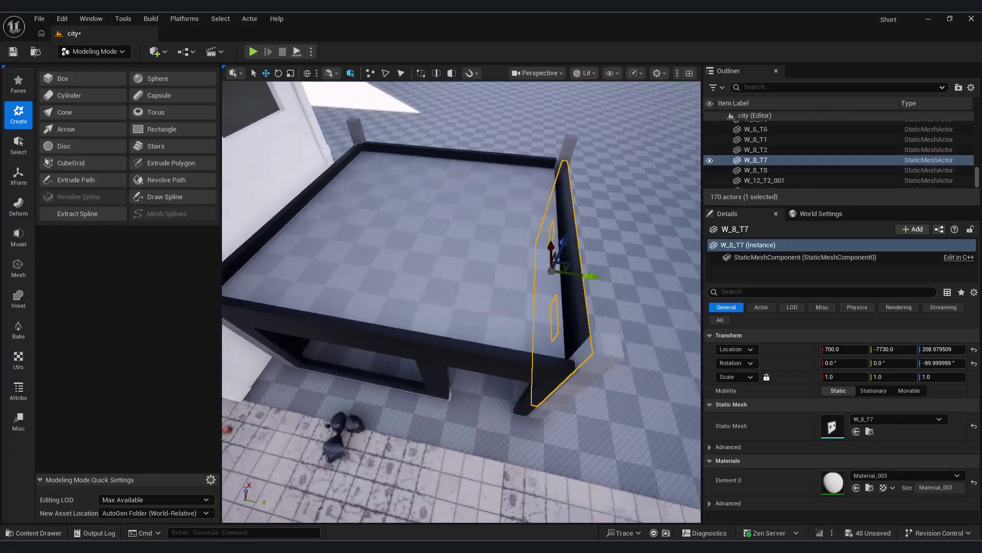
Add the R_W_8M parapet along the roof's front edge at X 280, Y -8140 and raise it above the front wall.
left_click(577, 262)
right_click_drag(576, 262, 378, 159)
left_click(31, 533)
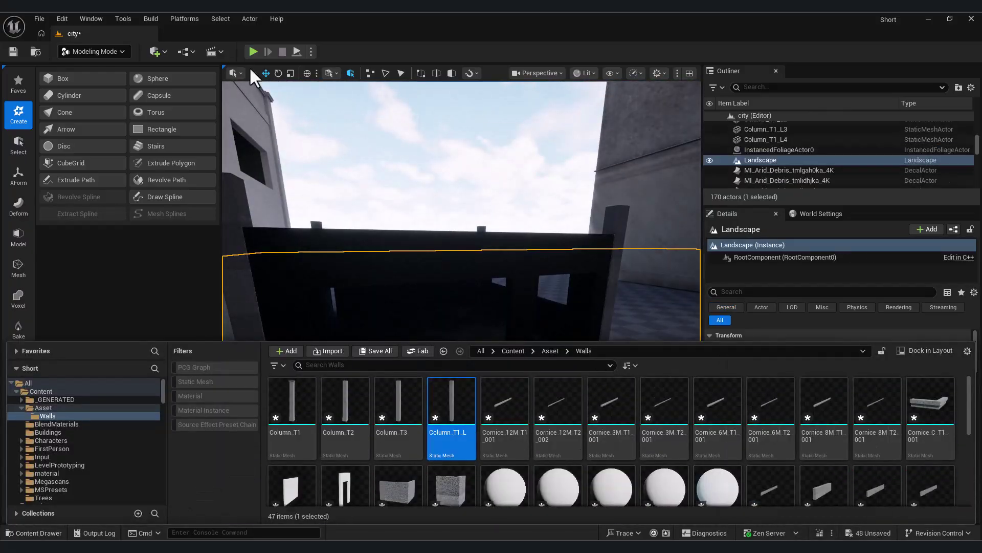
scroll(670, 514, "down", 3)
left_click_drag(862, 465, 550, 224)
right_click_drag(550, 225, 410, 282)
left_click_drag(472, 256, 507, 251)
right_click_drag(508, 251, 614, 204)
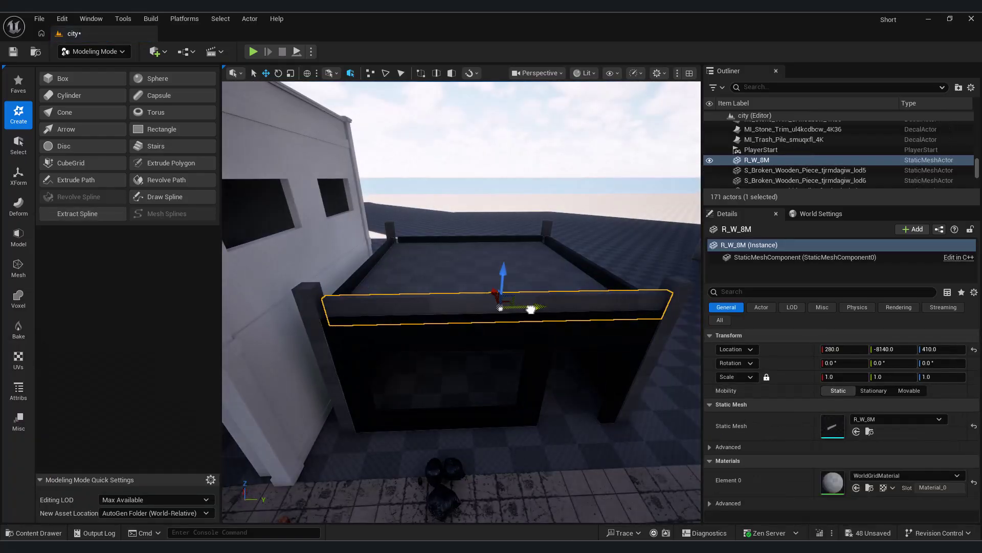
left_click_drag(504, 274, 505, 261)
right_click_drag(505, 262, 510, 289)
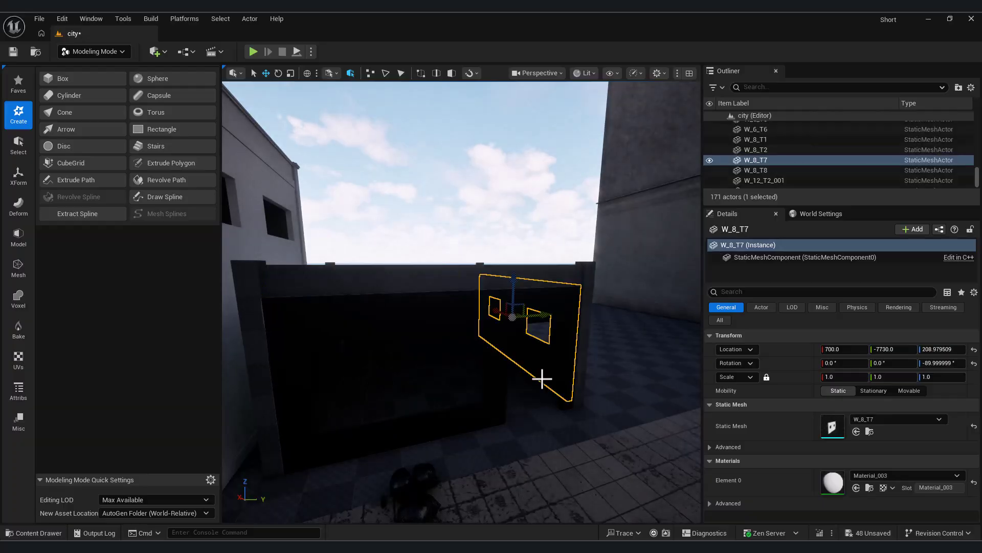
right_click_drag(542, 378, 553, 359)
left_click(504, 314)
right_click_drag(505, 314, 376, 272)
key("shift+1")
left_click(445, 307)
left_click(376, 271, "ctrl")
left_click(307, 248, "ctrl")
left_click(305, 263, "ctrl")
right_click_drag(305, 263, 277, 336)
left_click(336, 231, "ctrl")
Stretch the back wall W_8_T2 to a Y scale of 1.0175 so it spans between the rear columns.
left_click(357, 342)
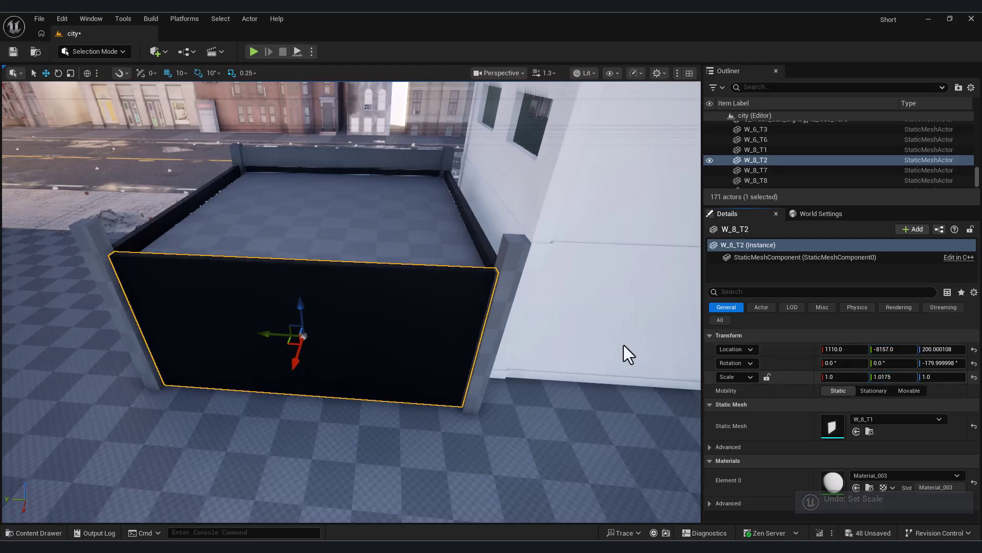
right_click_drag(625, 348, 512, 287)
Select all ten pieces of the small building: four walls, four columns, the roof slab and the front parapet.
left_click(483, 259)
left_click(533, 302, "ctrl")
left_click(435, 307, "ctrl")
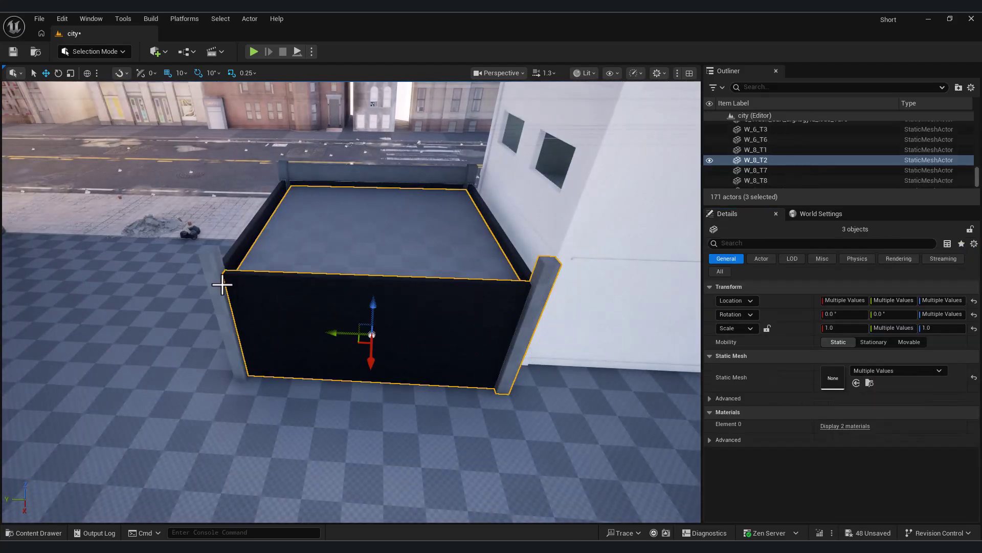
left_click(222, 285, "ctrl")
left_click(249, 243, "ctrl")
left_click(507, 248, "ctrl")
right_click_drag(507, 247, 446, 317)
left_click(446, 317, "ctrl")
left_click(376, 305, "ctrl")
right_click_drag(376, 305, 365, 307)
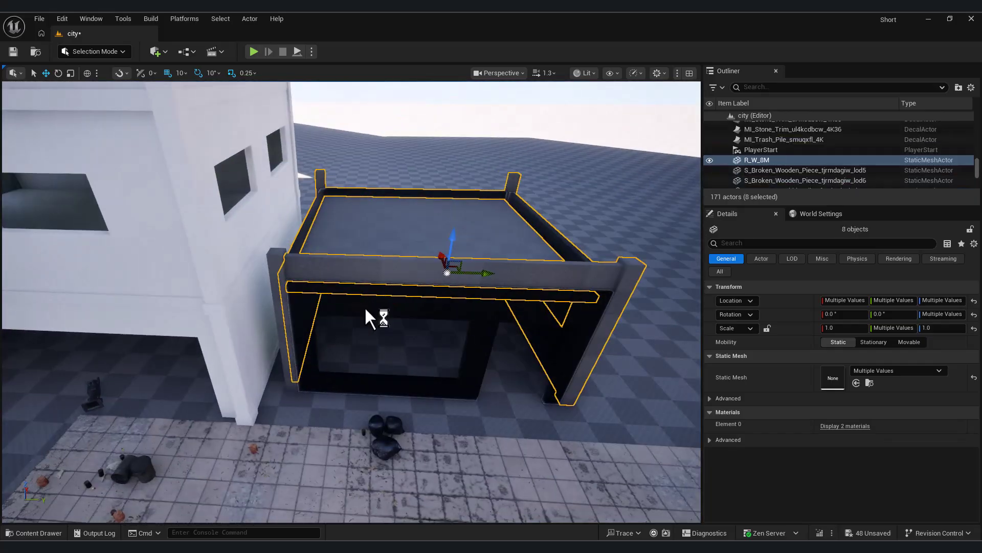
left_click(365, 308, "ctrl")
left_click(281, 315, "ctrl")
left_click_drag(319, 328, 371, 329)
key("ctrl+z")
Merge the ten selected building pieces into one static mesh with the Merge tool in Modeling mode.
left_click(92, 53)
left_click(97, 111)
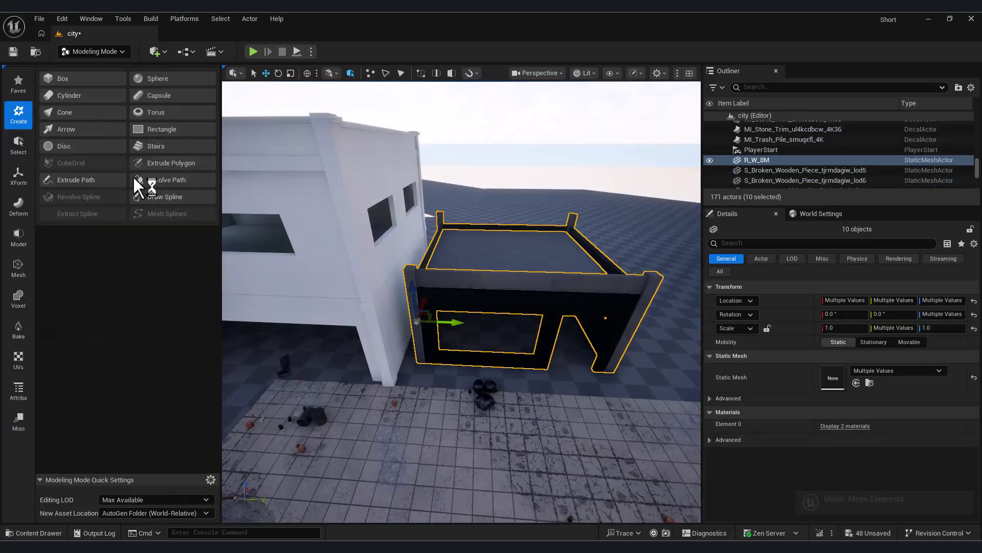
left_click(19, 175)
left_click(72, 92)
left_click(463, 505)
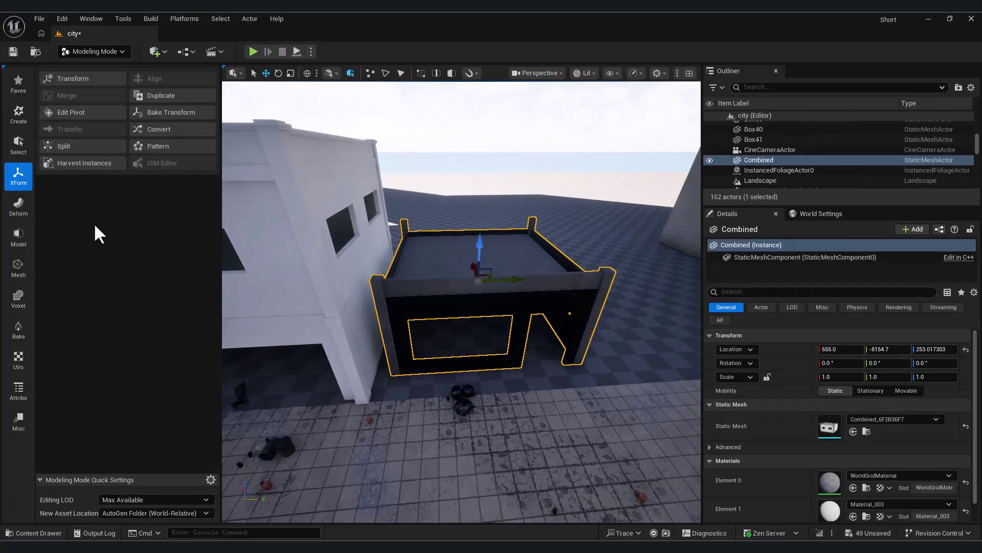
Find the merged building mesh inside the _GENERATED folder and rename it Store1.
left_click(47, 533)
left_click(54, 400)
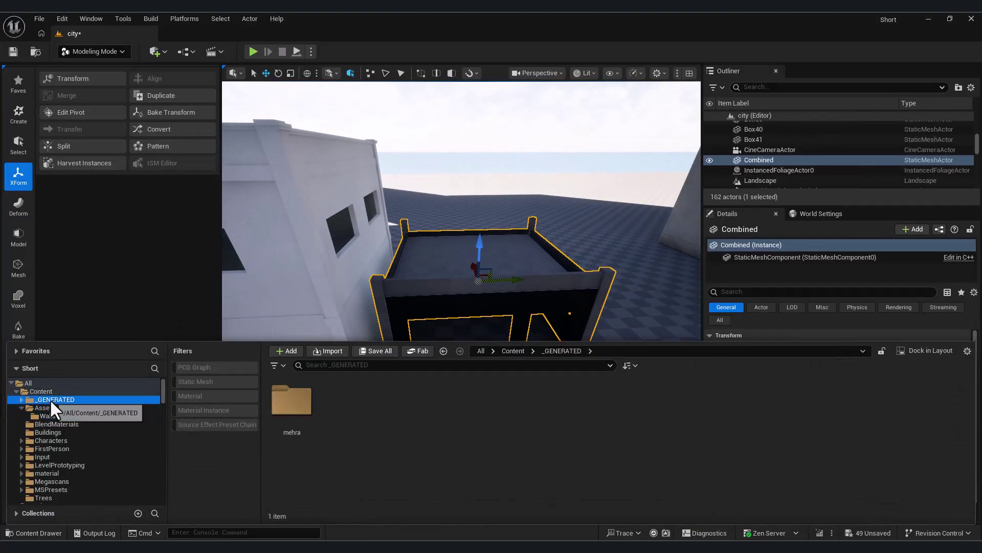
double_click(295, 393)
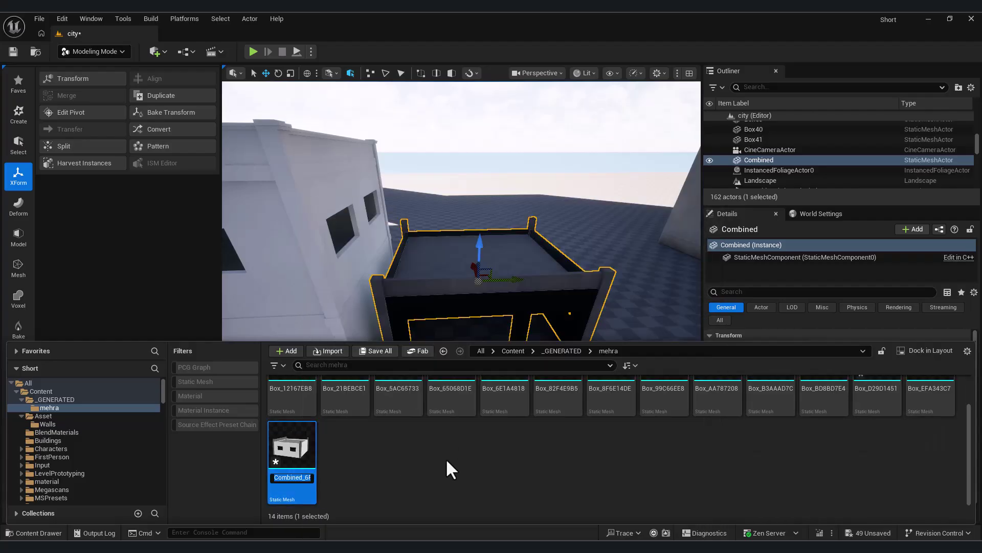
key("BackSpace")
type("ف")
key("BackSpace")
type("Store1")
key("Return")
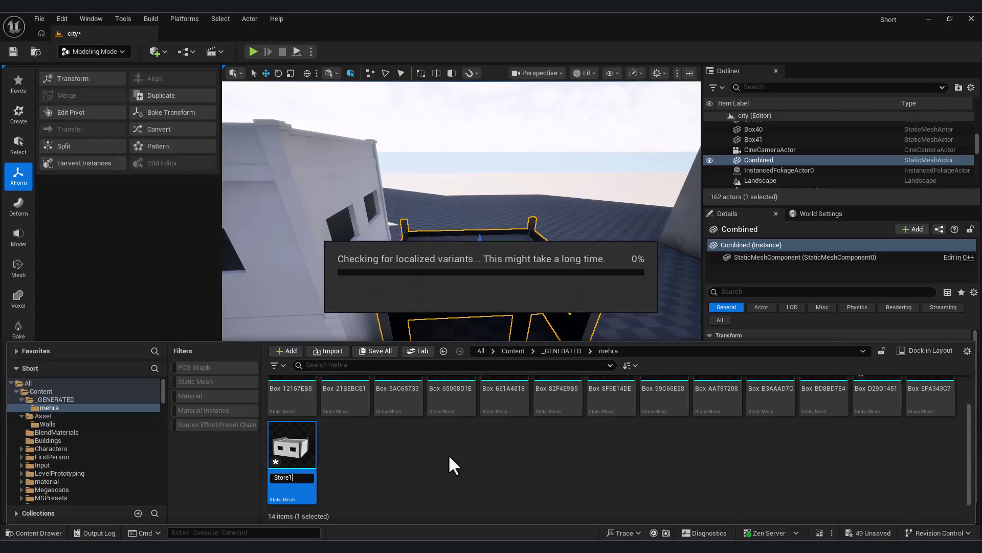
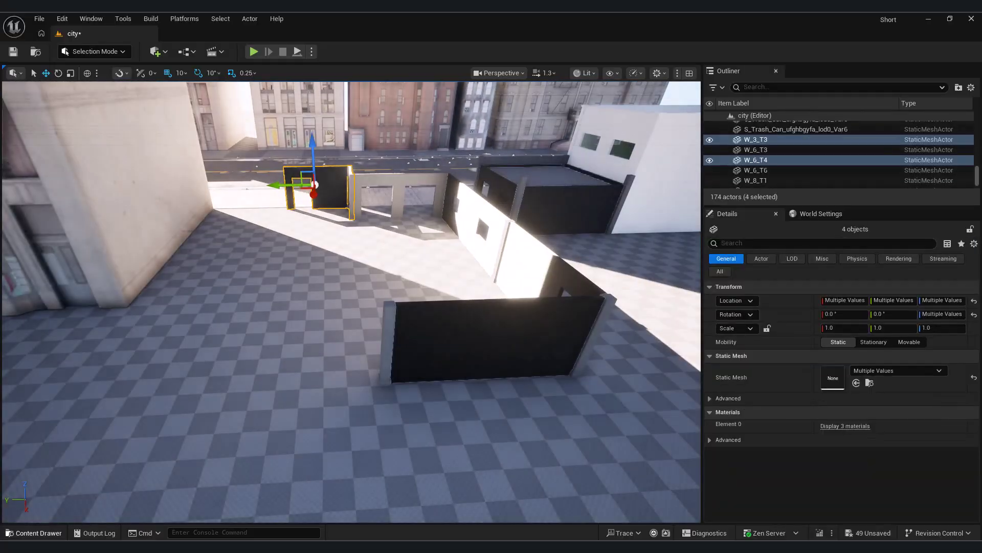
Add a W_3_T1 wall to extend the second building's rear wall, at X 2580, Y -5450 with Y scale 0.7225.
key("ctrl+space")
left_click_drag(328, 435, 270, 377)
left_click_drag(263, 348, 258, 310)
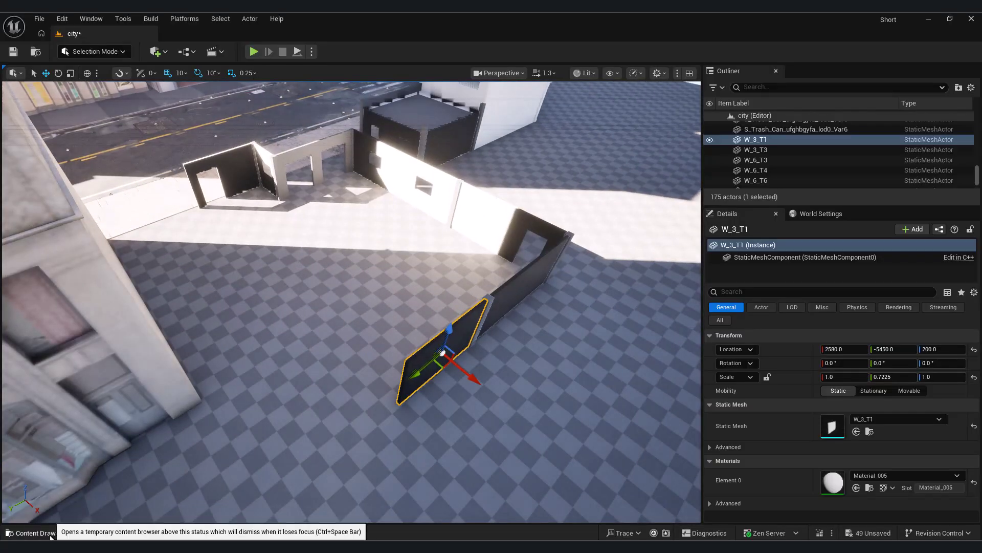
Add a W_8_T1 wall turned 90° at X 2160, Y -5130, and duplicate a column to its rear corner at X 2580.
left_click(52, 537)
scroll(416, 489, "down", 3)
left_click_drag(340, 448, 371, 265)
key("e")
left_click_drag(381, 322, 340, 327)
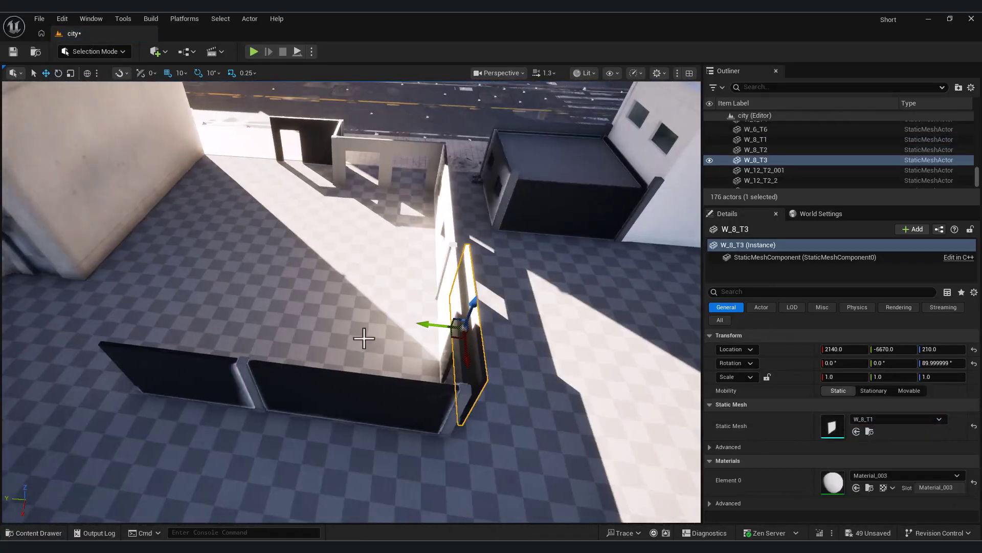
left_click(462, 410)
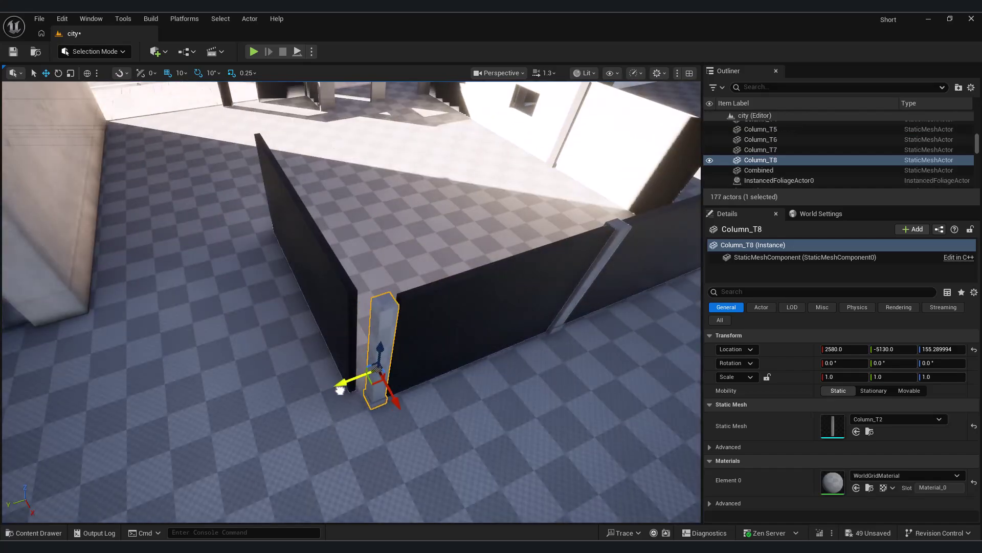
left_click(291, 259)
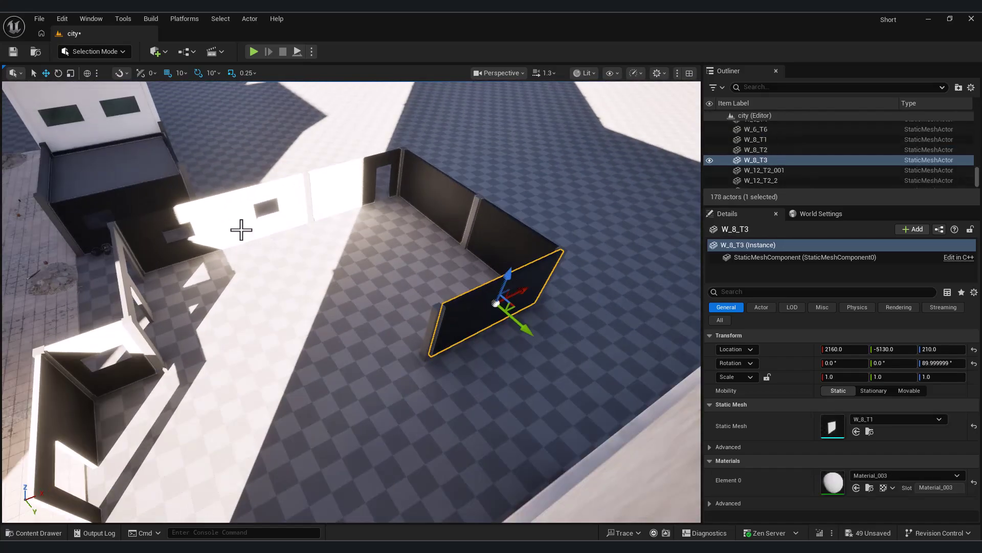
Add the W_12_T1 wall, rotate it to -90° and continue the side wall with it at X 1110, Y -5130.
key("ctrl+space")
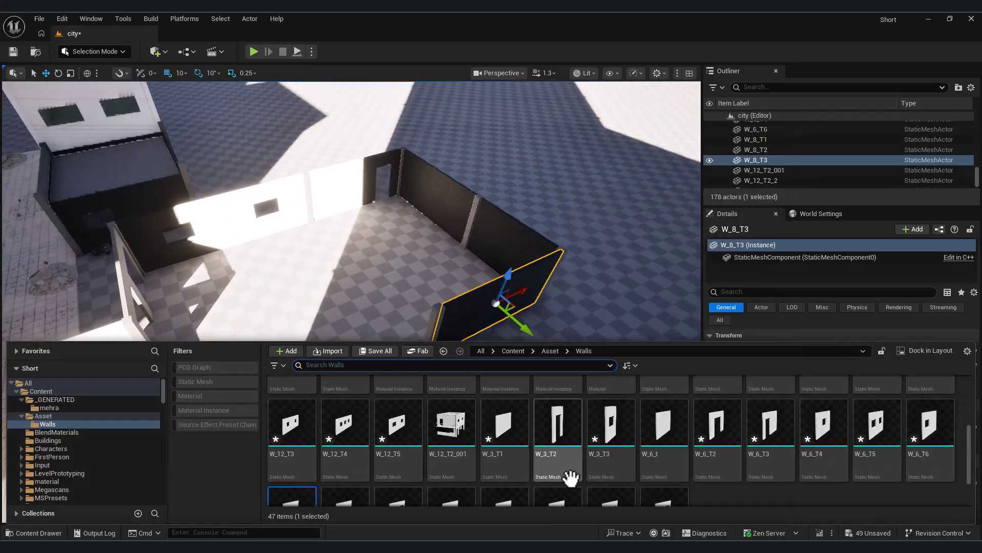
left_click_drag(538, 477, 369, 358)
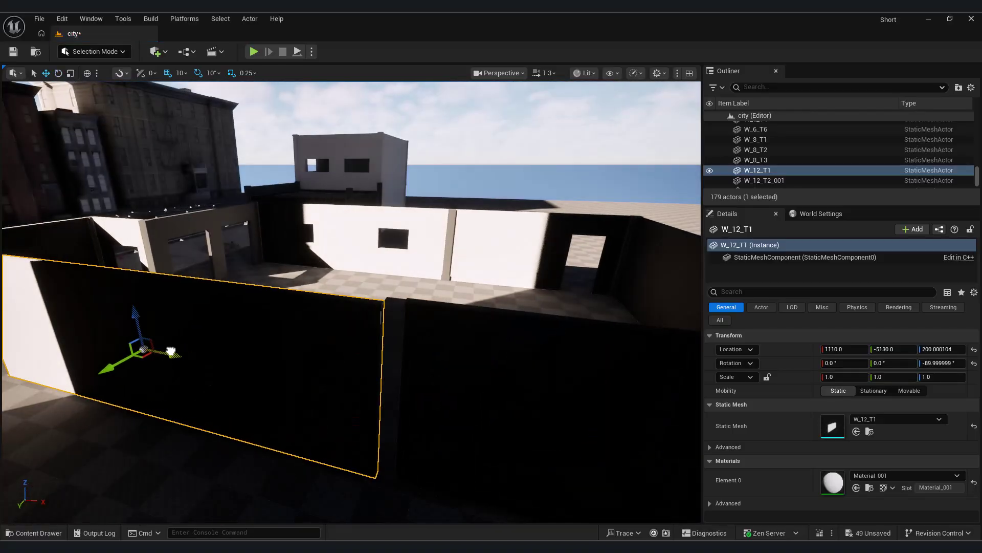
left_click(490, 385)
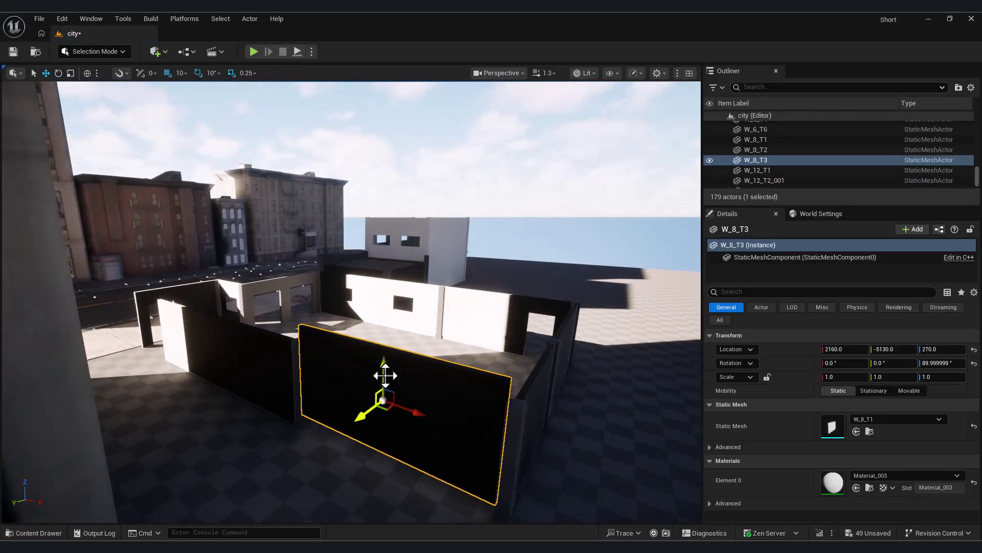
key("ctrl+z")
right_click_drag(386, 375, 360, 405)
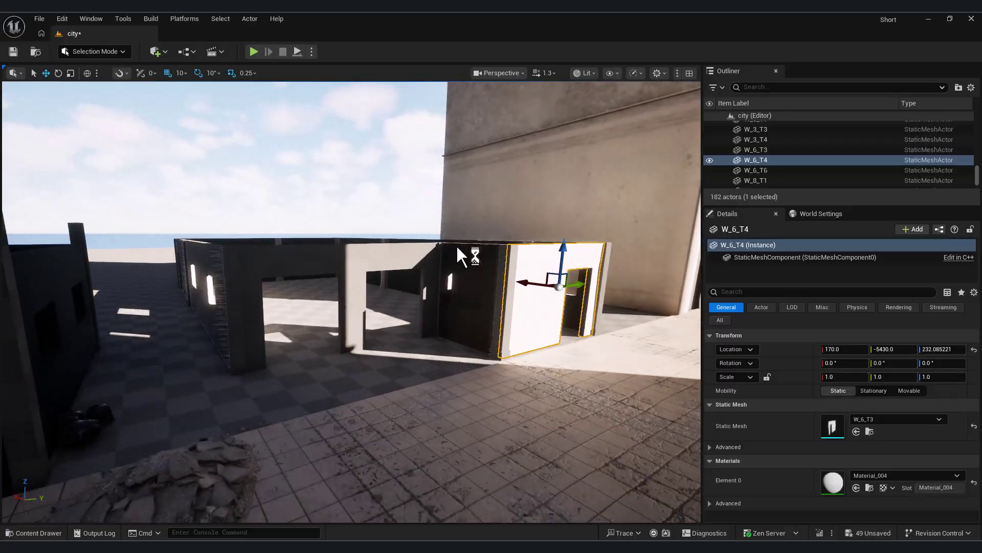
Select the second building's front opening wall, windowed side walls, rear walls and the columns between them together.
left_click(456, 247, "ctrl")
left_click(311, 261, "ctrl")
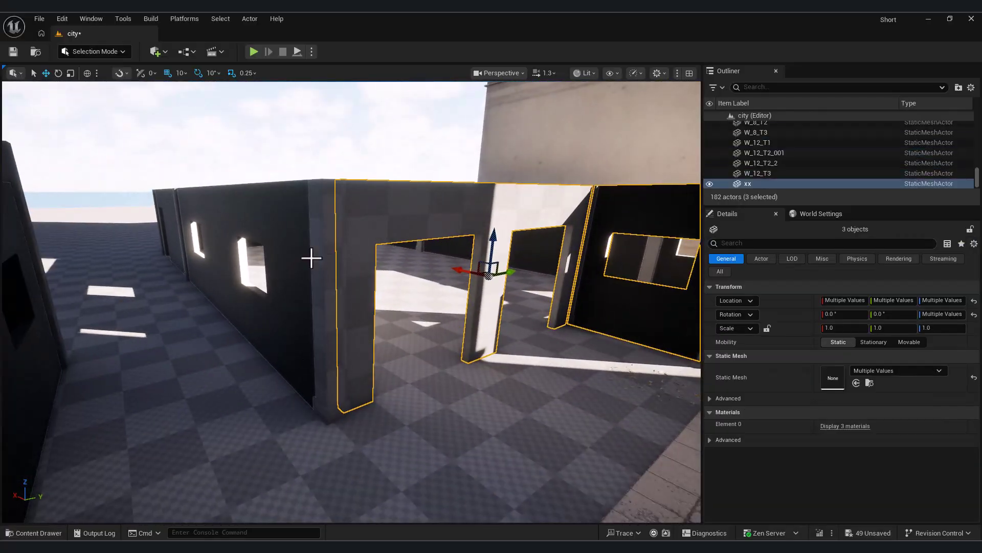
left_click(312, 258, "ctrl")
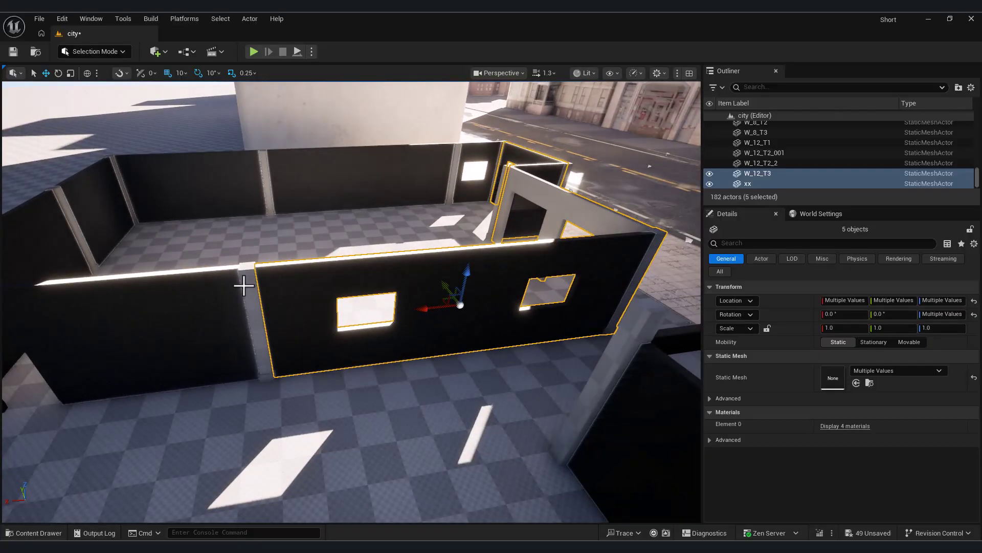
left_click(199, 294, "ctrl")
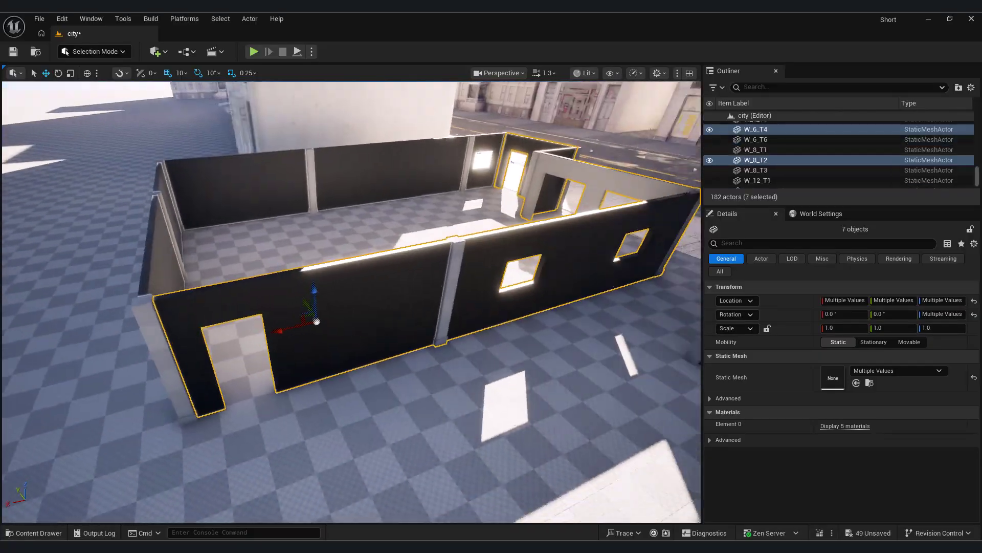
left_click(249, 335, "ctrl")
left_click(367, 299, "ctrl")
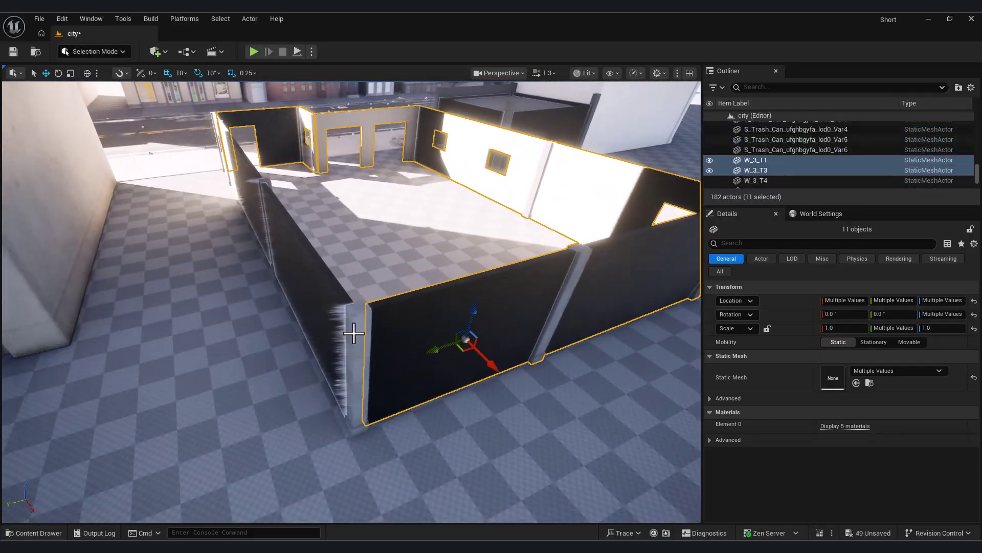
left_click(259, 259, "ctrl")
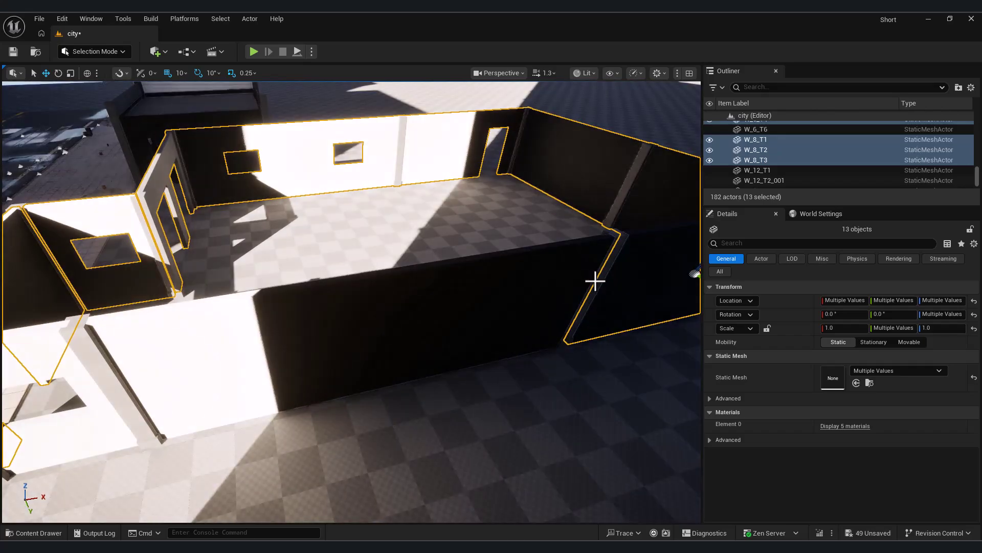
Add the remaining side walls, front door wall and columns to the selection, and duplicate the whole ground floor upward as another storey.
left_click(441, 300, "ctrl")
left_click(364, 329, "ctrl")
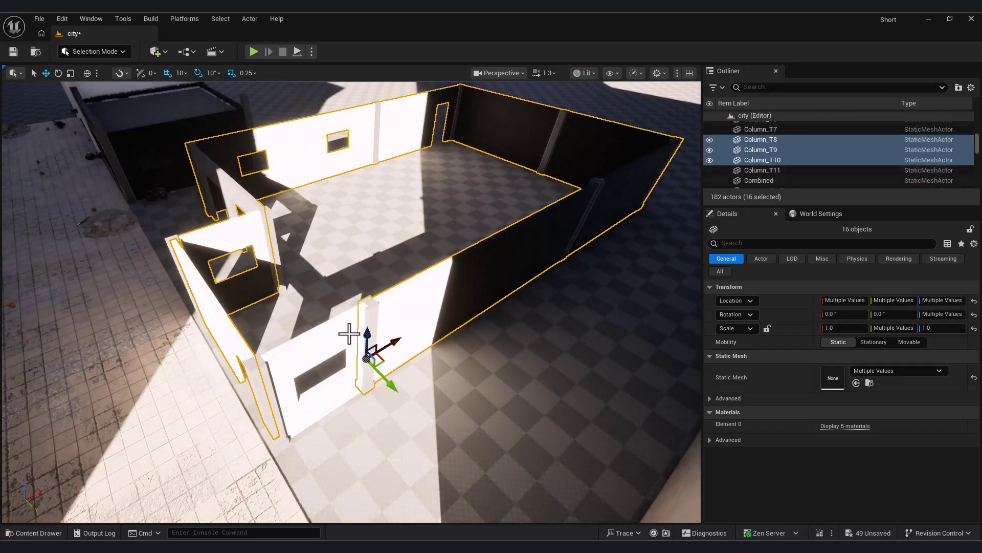
left_click(330, 340, "ctrl")
right_click_drag(330, 340, 326, 340)
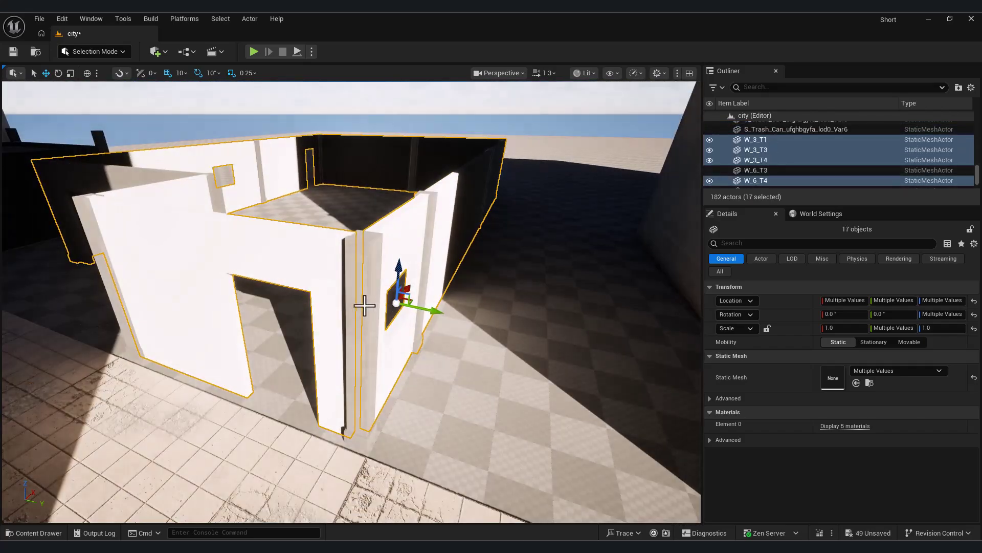
left_click(352, 308, "ctrl")
left_click_drag(304, 326, 324, 328)
key("ctrl+z")
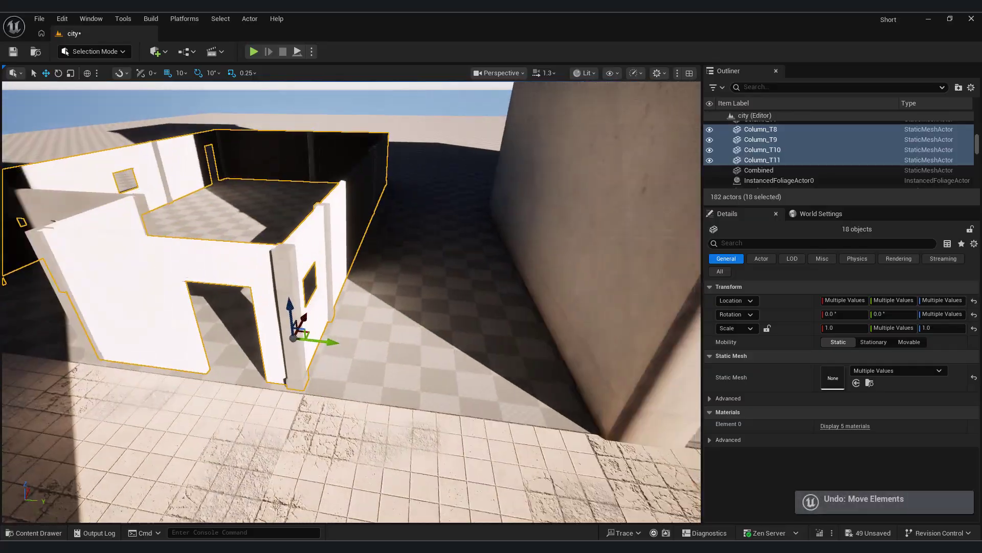
left_click(173, 253, "ctrl")
left_click(221, 221, "ctrl")
right_click_drag(220, 222, 333, 222)
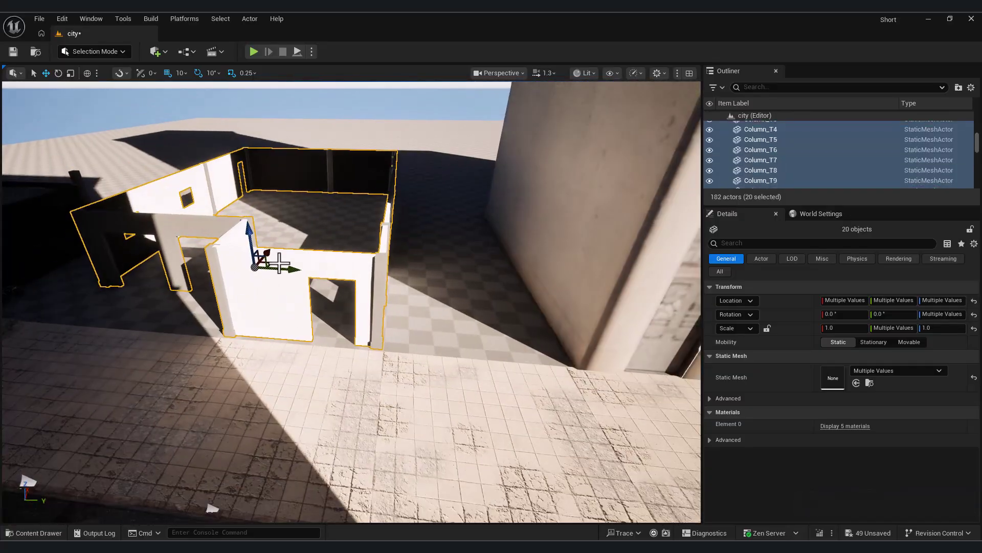
key("ctrl+z")
left_click_drag(365, 288, 372, 127, "alt")
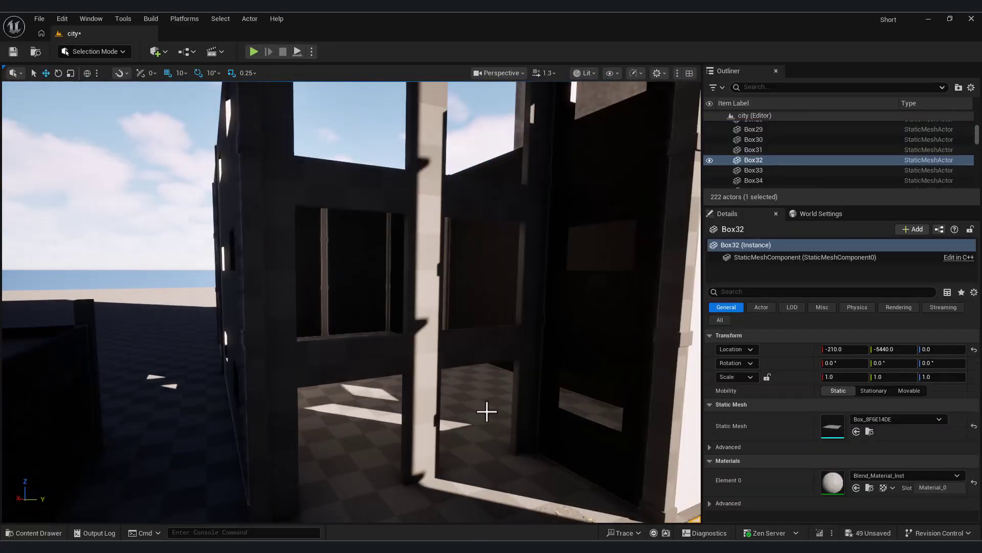
Place a two-window wall above the front openings on the second storey and duplicate it up to the third storey.
key("Escape")
right_click_drag(486, 410, 491, 410)
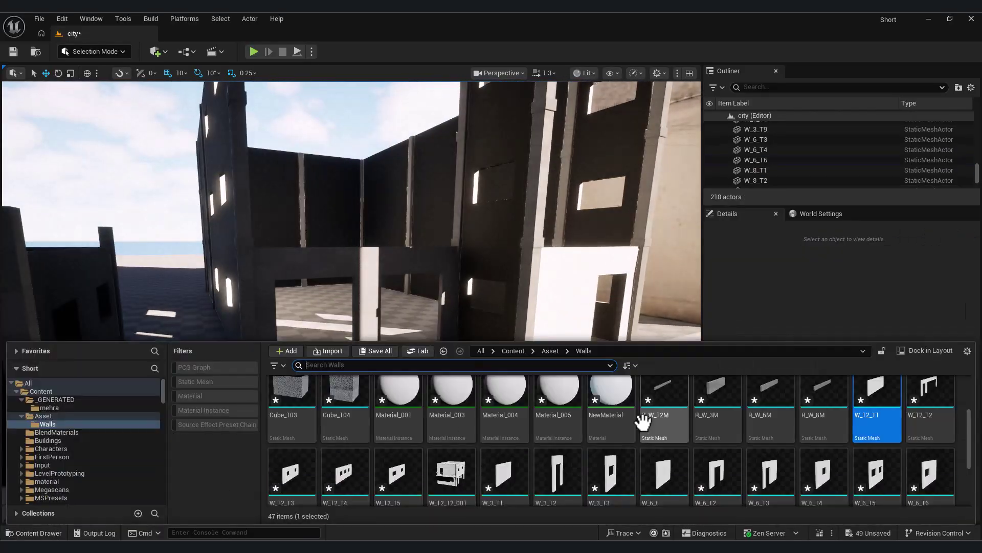
left_click_drag(647, 417, 366, 300)
key("ctrl+space")
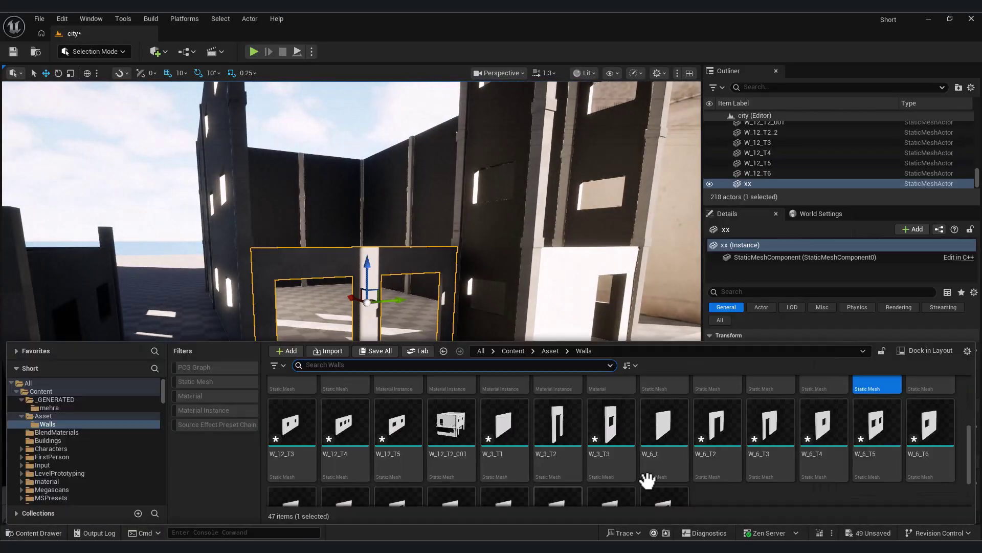
left_click_drag(506, 462, 373, 388)
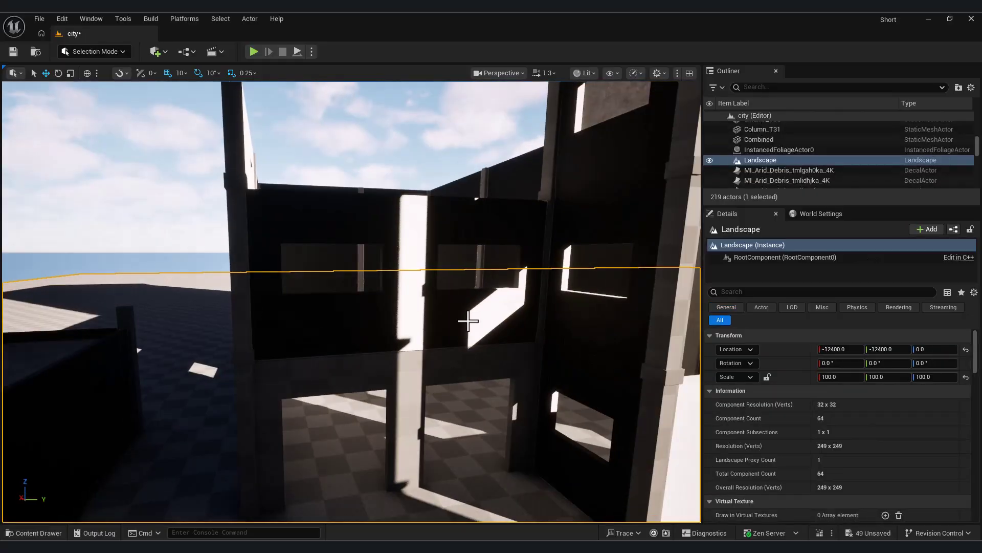
left_click(469, 321)
key("ctrl+z")
left_click_drag(416, 259, 420, 86)
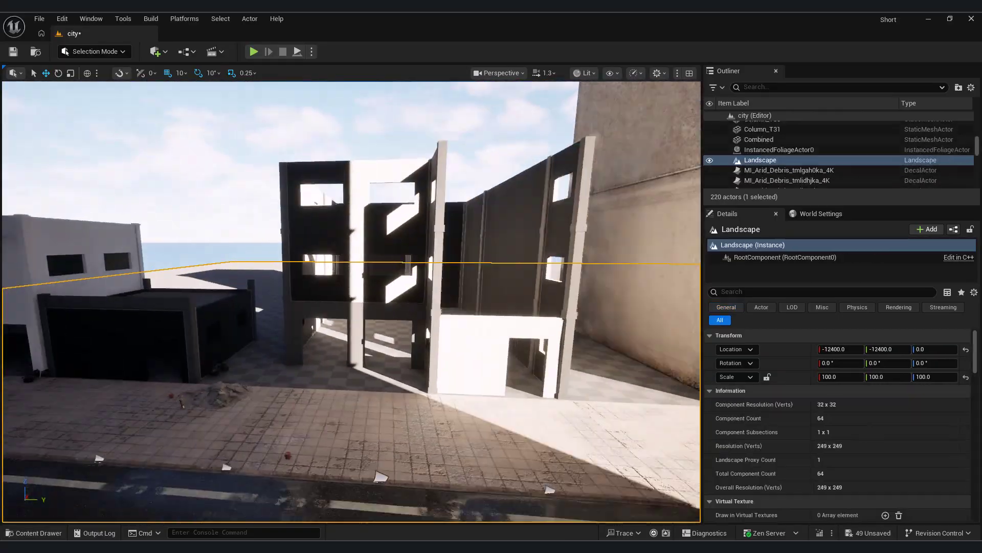
Rotate the sunlight direction to change how the building's facades are lit.
key("ctrl+l")
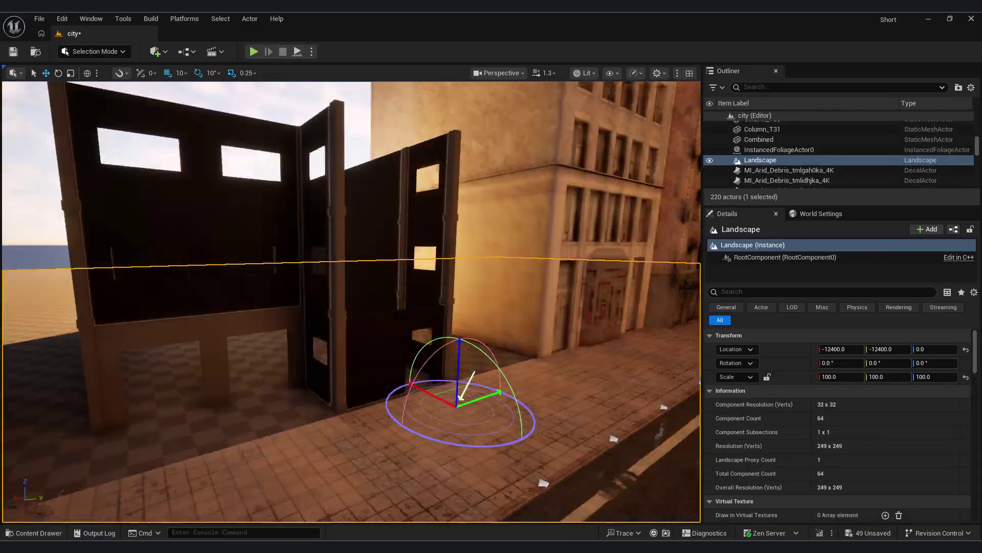
right_click_drag(437, 285, 348, 292)
key("ctrl+l")
Add a Cornice_12M_T2 trim piece from the Walls folder near the building's front corner and rotate it.
left_click(39, 532)
scroll(544, 461, "up", 3)
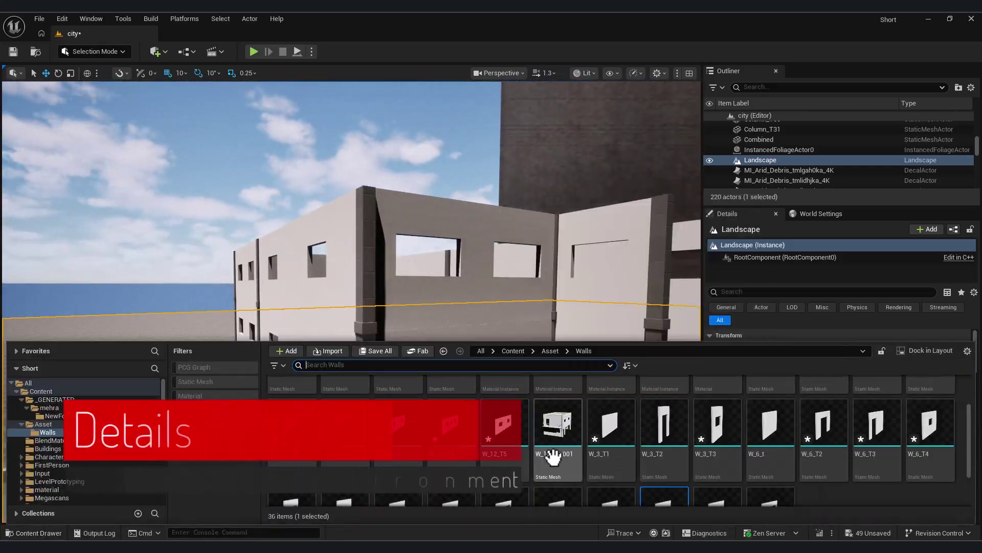
left_click_drag(511, 410, 331, 309)
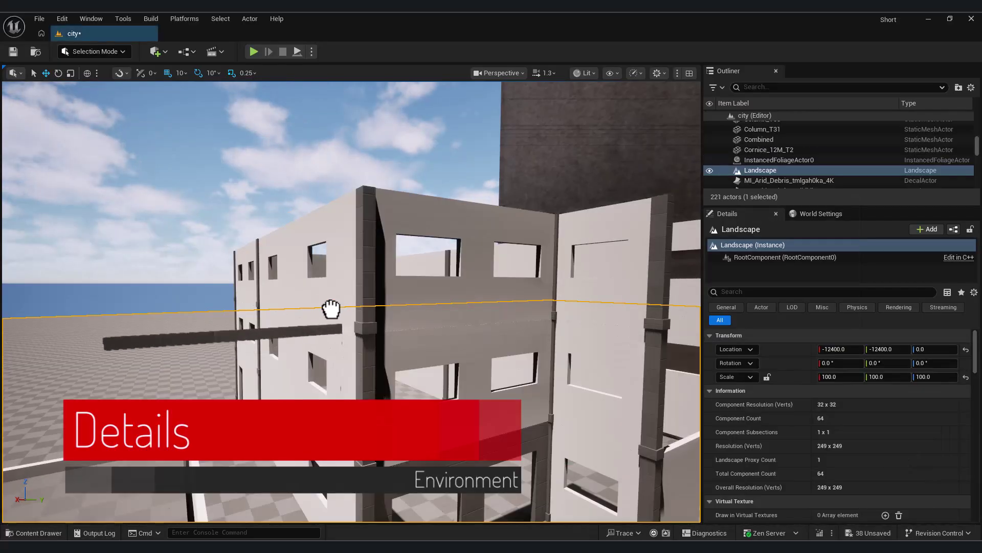
right_click_drag(331, 308, 344, 339)
key("e")
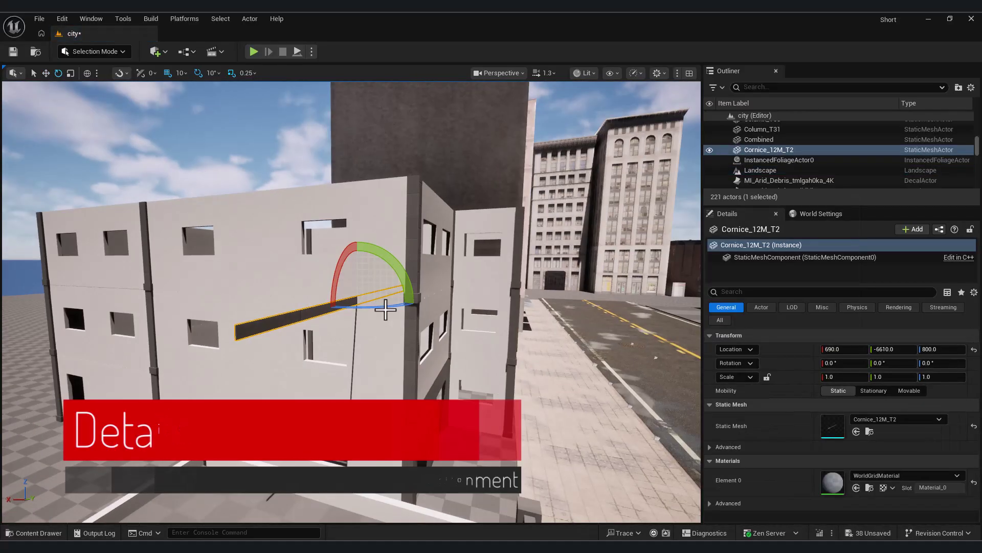
left_click_drag(358, 300, 349, 298)
key("w")
Move the cornice trim into line with the upper storey joint on the building's walls.
right_click_drag(238, 295, 207, 308)
left_click_drag(305, 239, 305, 228)
mouse_move(305, 228)
right_mouse_down()
mouse_move(325, 229)
mouse_move(305, 229)
right_mouse_up()
left_click_drag(487, 224, 488, 230)
left_click_drag(451, 261, 445, 261)
mouse_move(478, 273)
right_mouse_down()
mouse_move(453, 273)
mouse_move(477, 273)
right_mouse_up()
Duplicate the cornice trims downward to the lower storey joint and the base of the building.
key("ctrl+d")
left_click_drag(450, 249, 420, 434)
right_click_drag(421, 434, 358, 425)
right_click_drag(282, 256, 271, 271)
key("ctrl+d")
left_click_drag(282, 256, 289, 383)
left_click(322, 392)
right_click_drag(322, 391, 368, 391)
right_click_drag(328, 430, 317, 420)
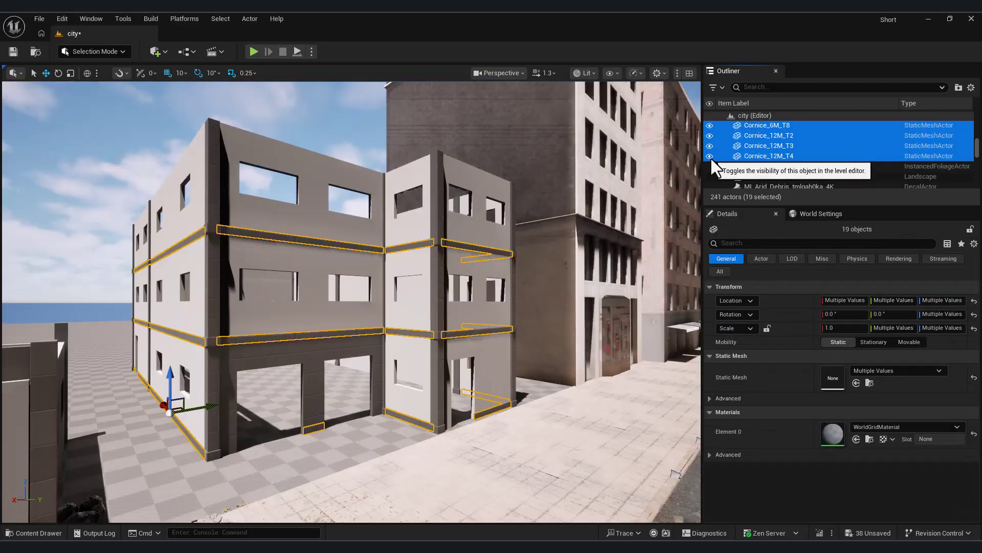
Toggle the visibility of all selected cornices to compare the building with and without them, and clear the selection.
left_click(711, 157)
left_click(709, 154)
left_click(709, 155)
left_click(709, 154)
left_click(709, 154)
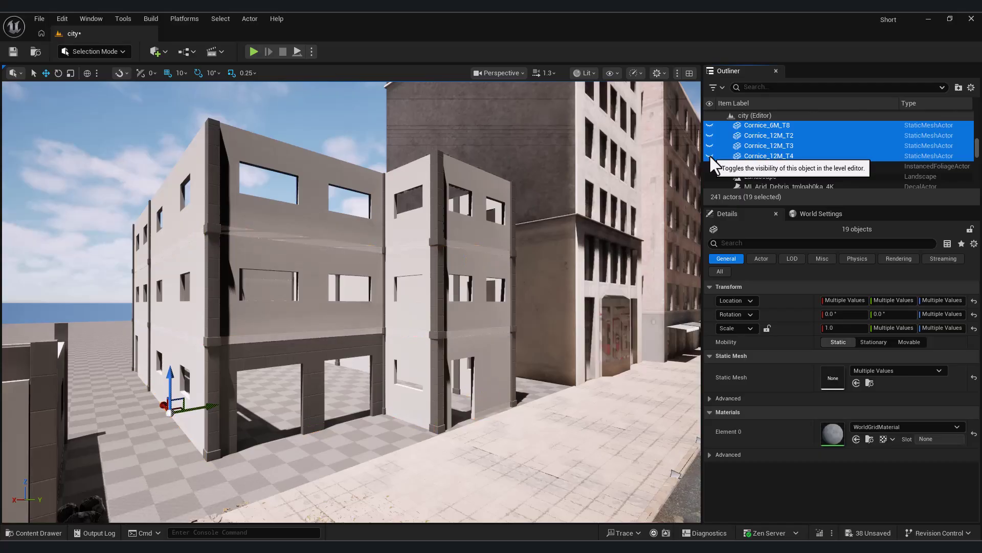
left_click(709, 154)
left_click(534, 473)
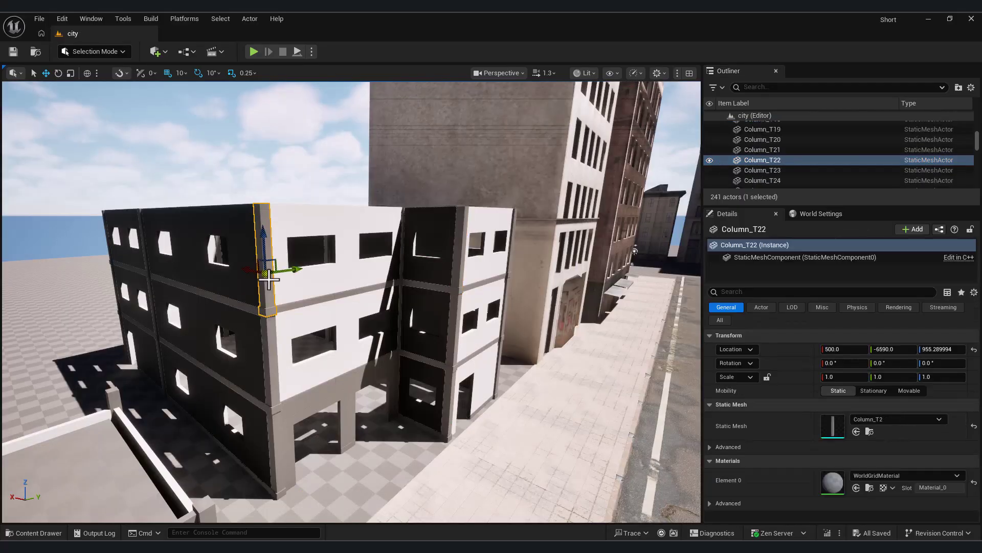
Place a taller Column_T1_L at the top storey's front corner, at X 500, Y -6590, Z 1030.
key("Escape")
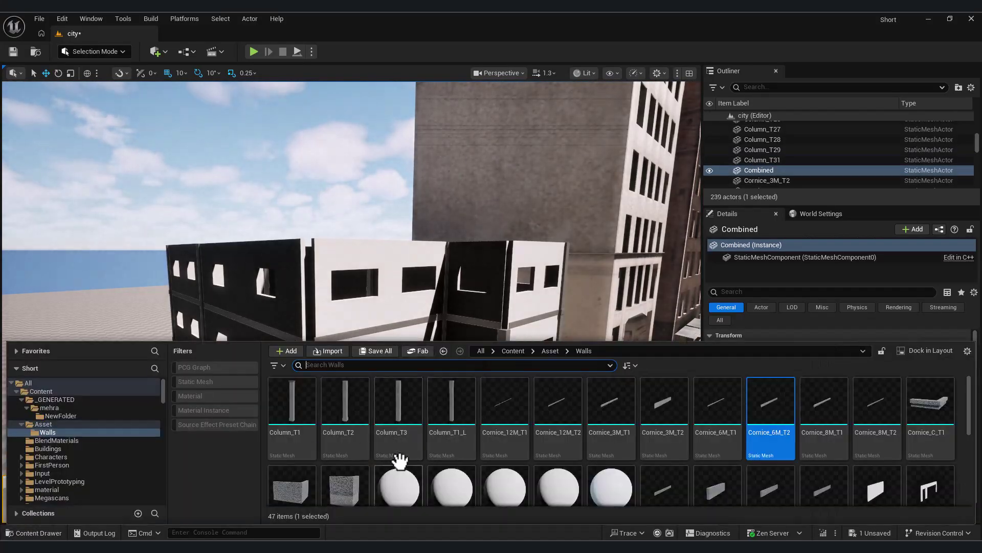
left_click_drag(399, 461, 307, 278)
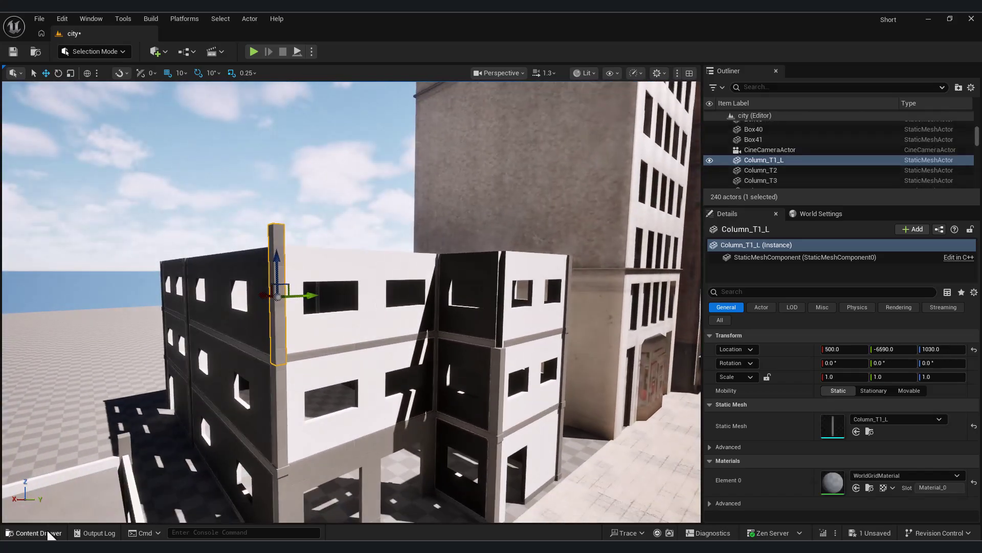
Add an R_W_8M parapet piece above the top storey's front wall at X 490, Y -6170, Z 1230.
left_click(36, 533)
scroll(613, 461, "down", 3)
scroll(620, 452, "up", 3)
scroll(662, 403, "down", 5)
scroll(662, 410, "up", 3)
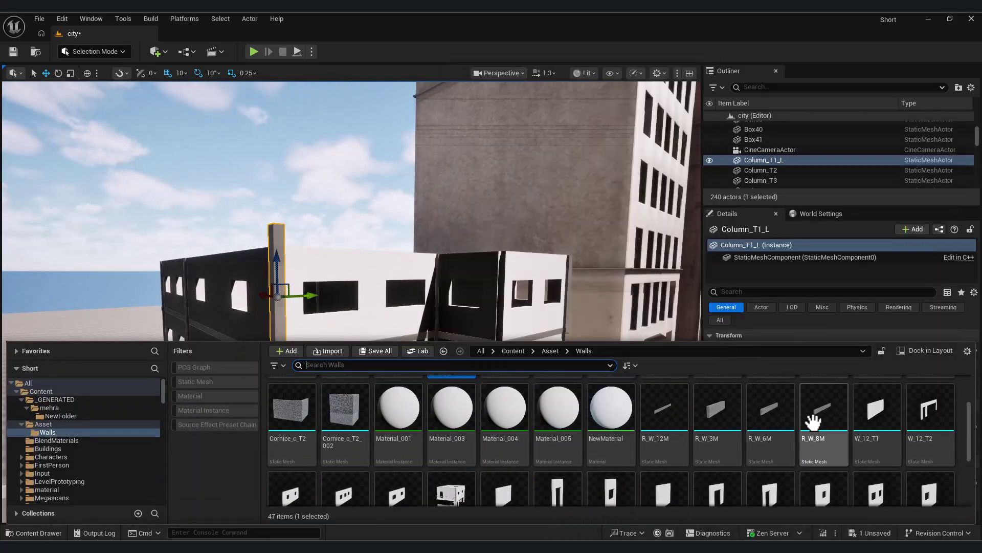
left_click_drag(816, 406, 378, 248)
key("f")
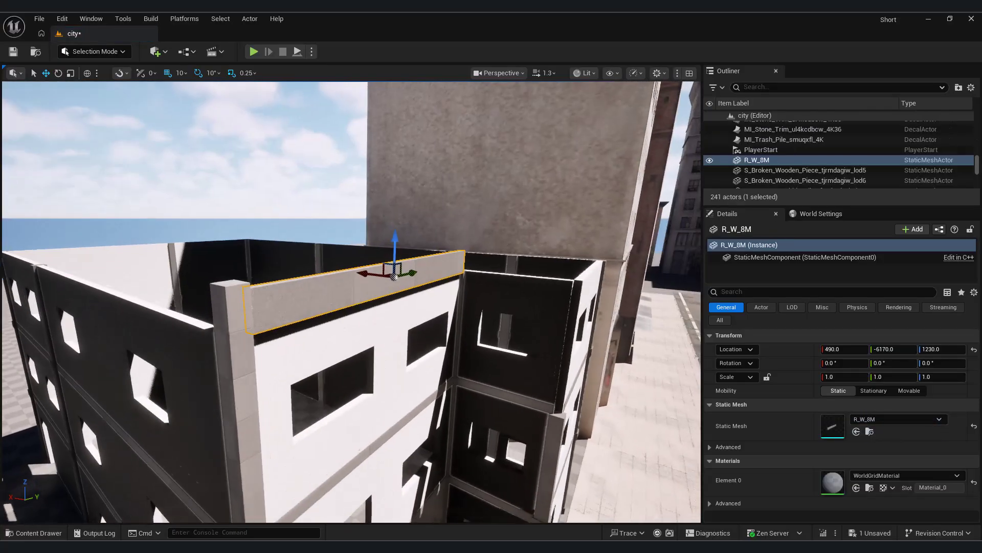
Move the parapet pieces into line along the building's roof edges.
right_click_drag(395, 287, 256, 317)
left_click_drag(494, 242, 470, 211)
right_click_drag(470, 210, 665, 225)
left_click_drag(508, 192, 518, 192)
right_click_drag(518, 193, 430, 305)
left_click_drag(393, 261, 385, 260)
left_click(420, 301)
Select the merged Buidling1 mesh and shift it slightly along the X axis.
right_click_drag(420, 302, 424, 248)
left_click(424, 248)
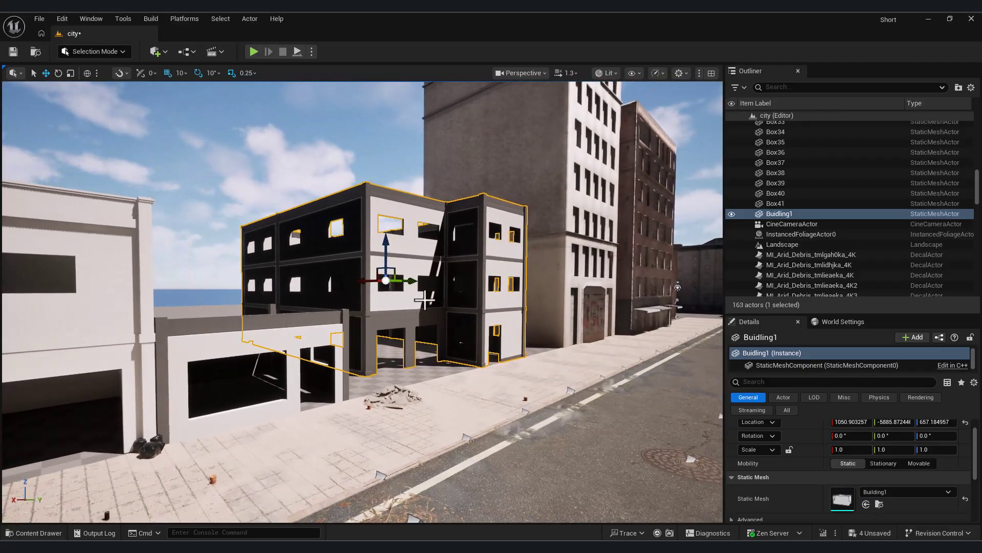
mouse_move(364, 281)
left_mouse_down()
mouse_move(307, 279)
mouse_move(374, 281)
mouse_move(361, 285)
left_mouse_up()
Check how Store1, Buidling1 and the neighbouring building line up along the street.
left_click(254, 336)
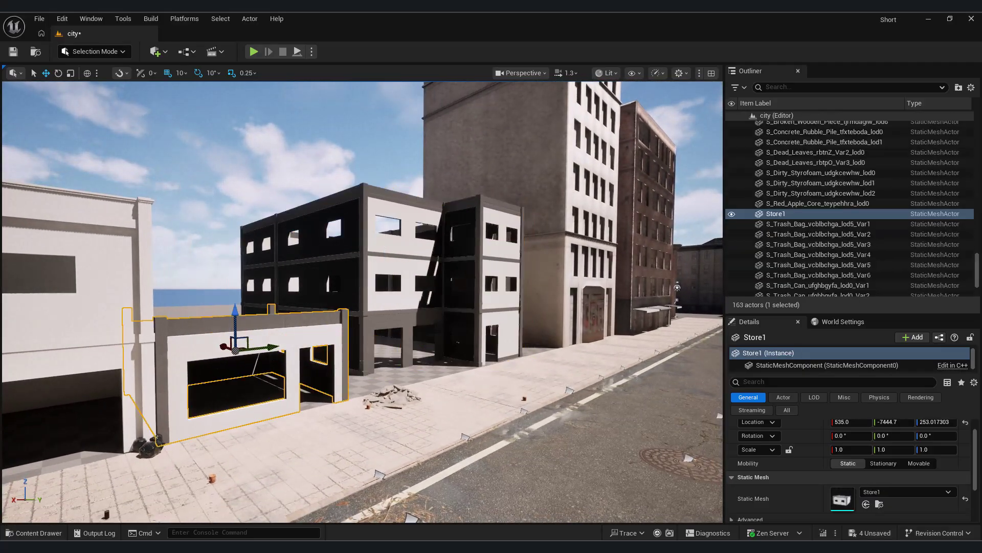
left_click(377, 263)
right_click_drag(376, 263, 307, 272)
left_click(230, 311)
right_click_drag(231, 312, 287, 291)
key("w")
right_click_drag(161, 307, 153, 307)
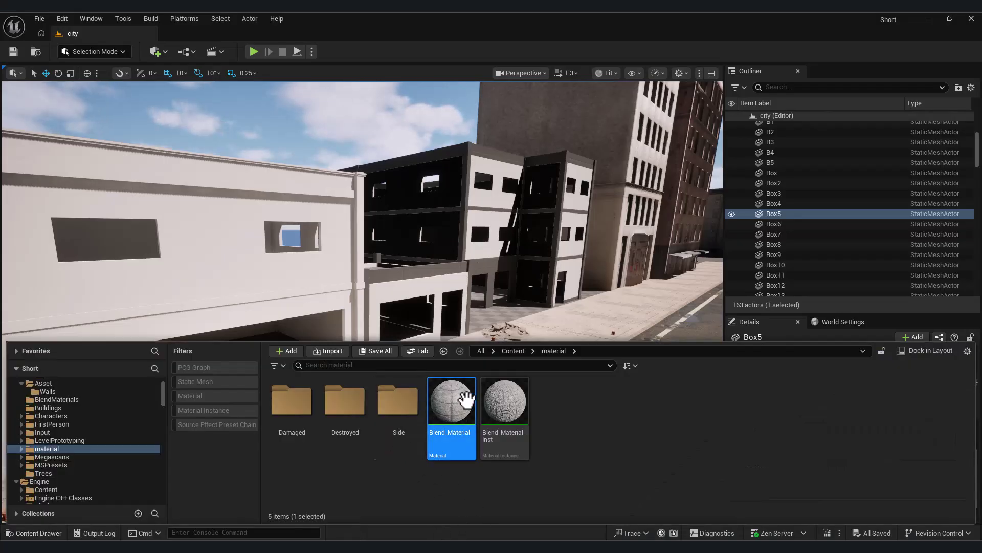
Open Blend_Material from the material folder and examine how its normal texture nodes feed SetMaterialAttributes.
double_click(452, 411)
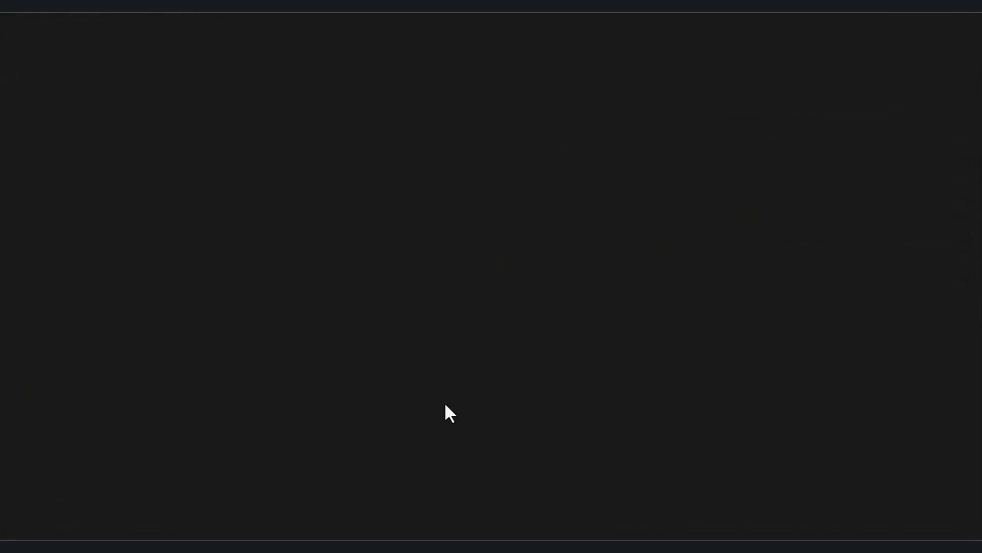
scroll(523, 353, "down", 4)
right_click_drag(523, 354, 651, 333)
right_click_drag(368, 312, 678, 334)
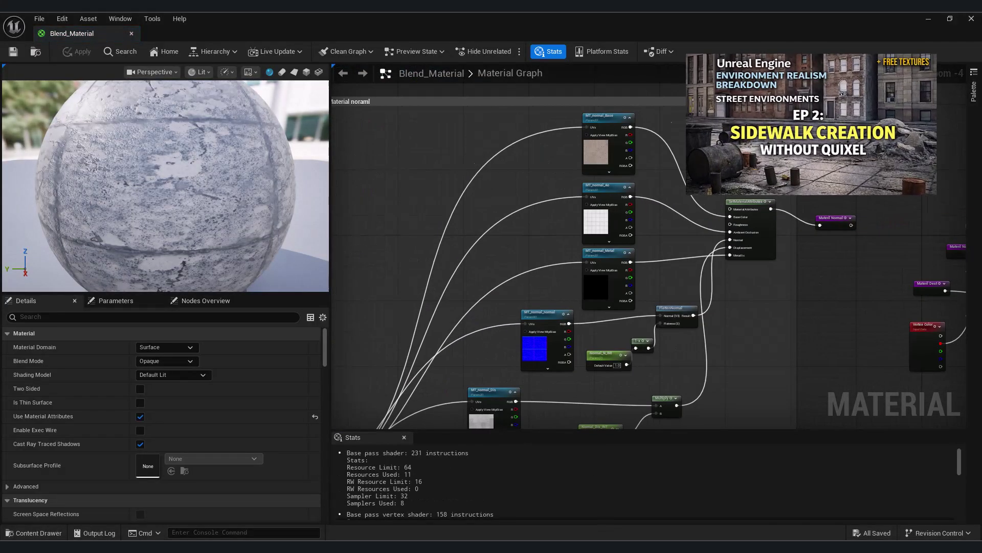
right_click_drag(808, 260, 735, 248)
scroll(685, 270, "up", 2)
right_click_drag(685, 279, 628, 260)
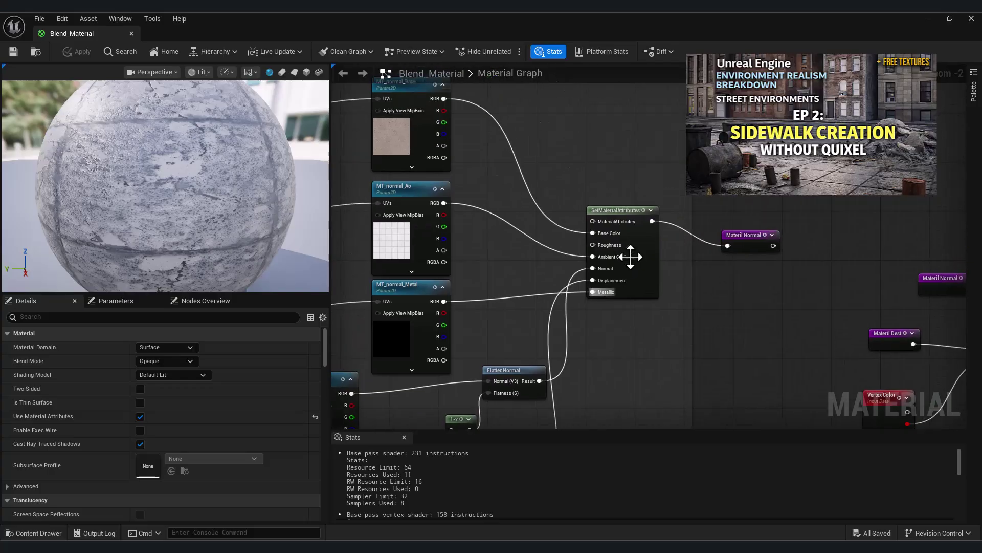
Follow the material graph from the Materil Normal node through the vertex-color-driven BlendMaterialAttributes node to the final material output.
right_click_drag(790, 297, 629, 267)
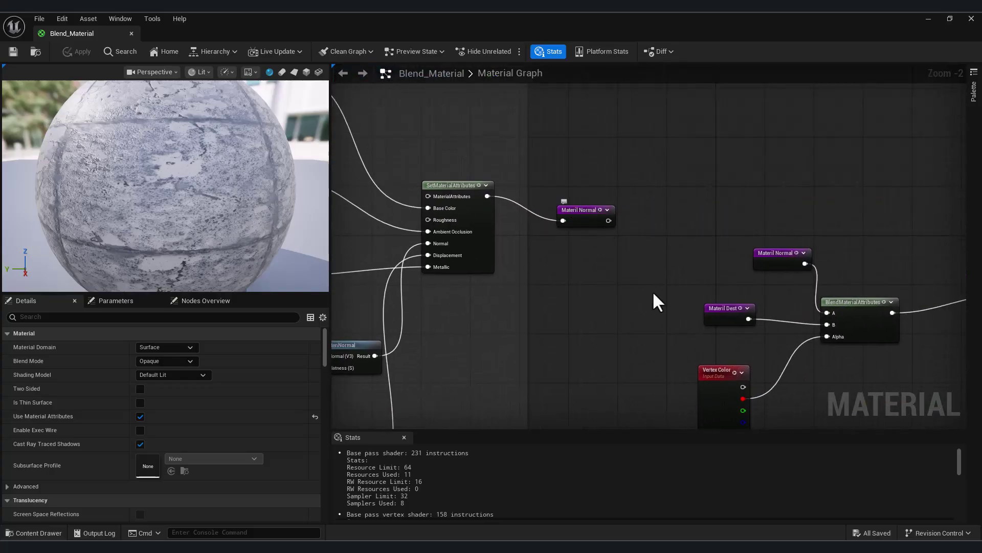
scroll(604, 235, "down", 2)
right_click_drag(856, 307, 575, 278)
scroll(603, 306, "up", 3)
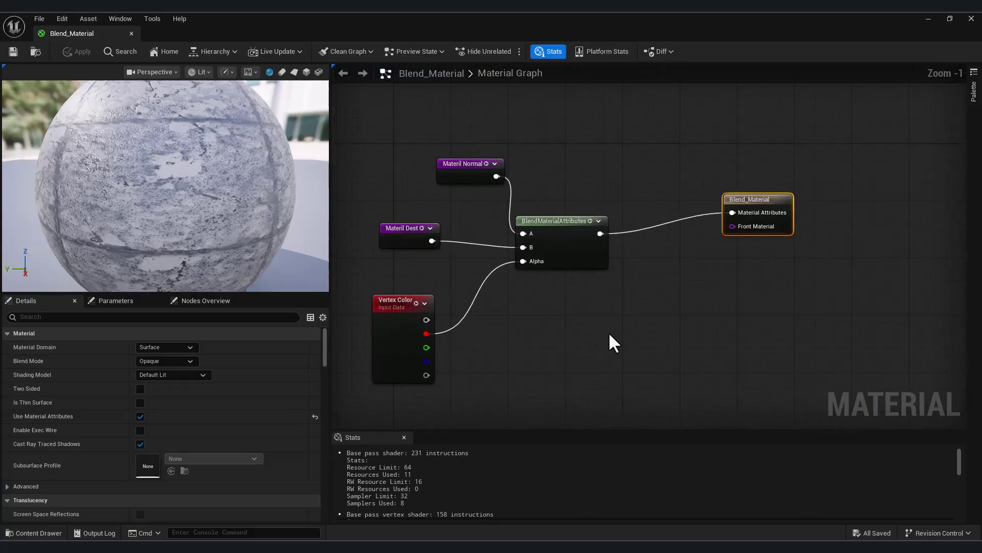
Shift the BlendMaterialAttributes node closer to the output and tidy the layout of the vertex-color blend nodes.
left_click_drag(597, 246, 610, 235)
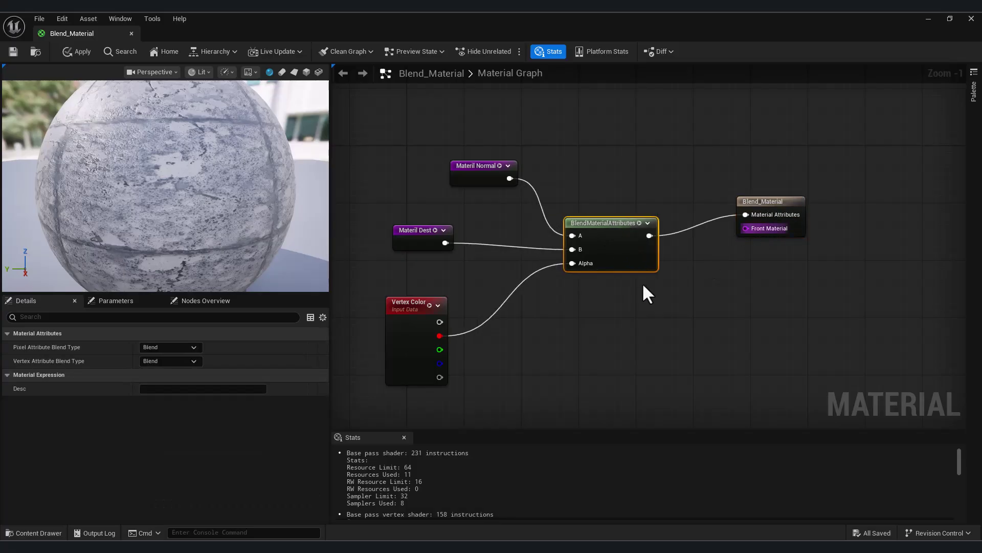
right_click_drag(559, 361, 616, 338)
left_click_drag(463, 333, 465, 303)
Examine the Material Normal and Material Damaged groups and how Vertex Color drives the two chained BlendMaterialAttributes nodes, including Material_Destroyed.
scroll(570, 317, "down", 4)
right_click_drag(507, 339, 690, 232)
scroll(666, 241, "down", 4)
right_click_drag(589, 350, 600, 289)
scroll(600, 289, "up", 4)
scroll(619, 311, "down", 4)
scroll(604, 300, "up", 3)
right_click_drag(526, 256, 522, 284)
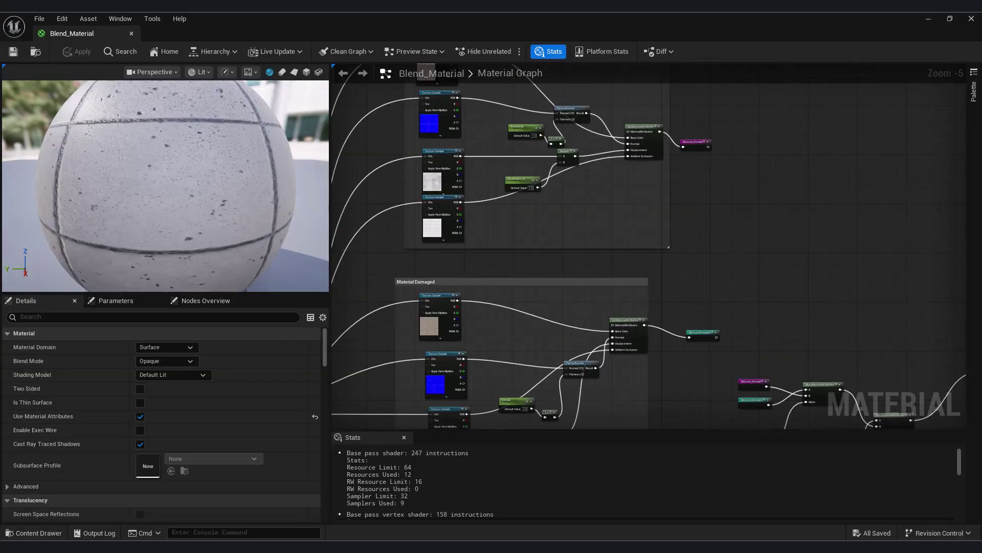
scroll(639, 292, "up", 3)
right_click_drag(639, 291, 579, 272)
left_click_drag(420, 348, 409, 326)
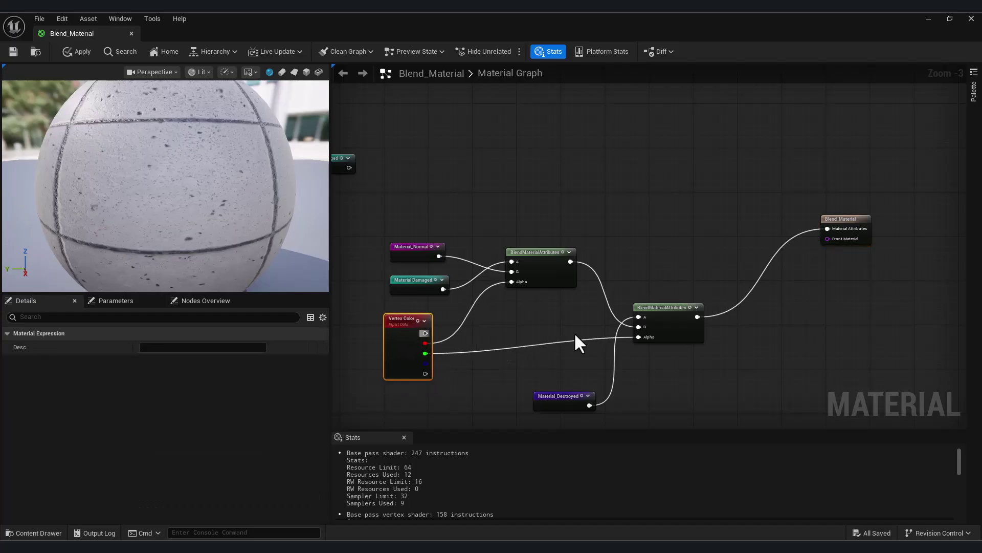
left_click(668, 317)
Inspect the parameter nodes that feed the UVs of the texture samples at the start of the Blend_Material graph.
scroll(640, 310, "down", 4)
right_click_drag(651, 270, 694, 313)
scroll(589, 251, "up", 2)
right_click_drag(553, 281, 796, 156)
right_click_drag(515, 310, 649, 267)
scroll(546, 309, "up", 1)
scroll(543, 308, "up", 3)
left_click_drag(479, 229, 479, 192)
left_click_drag(490, 297, 493, 222)
left_click_drag(493, 348, 484, 294)
scroll(800, 291, "down", 4)
right_click_drag(800, 291, 583, 280)
scroll(601, 277, "down", 3)
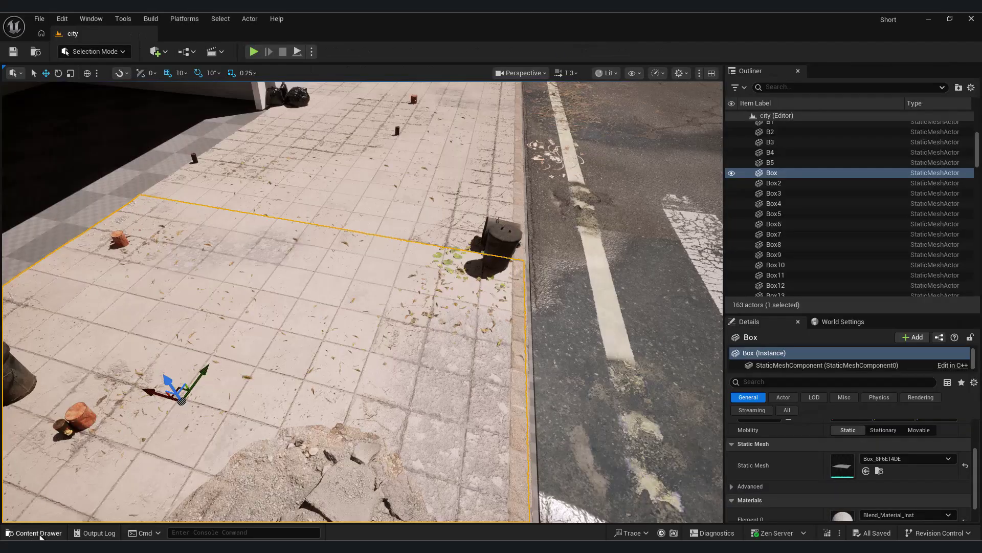
Duplicate Blend_Material in the material/Side folder and name the copy Concrete.
left_click(35, 533)
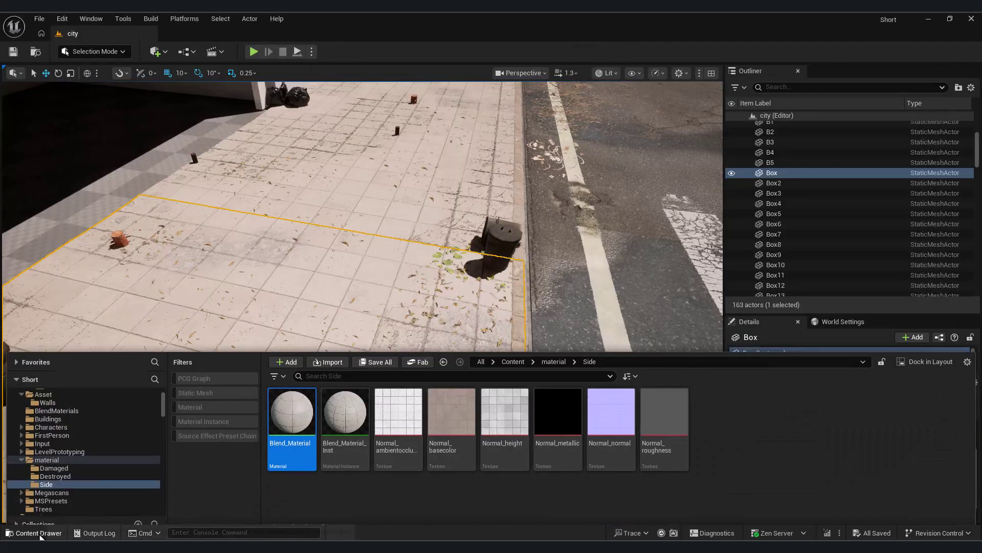
right_click(290, 455)
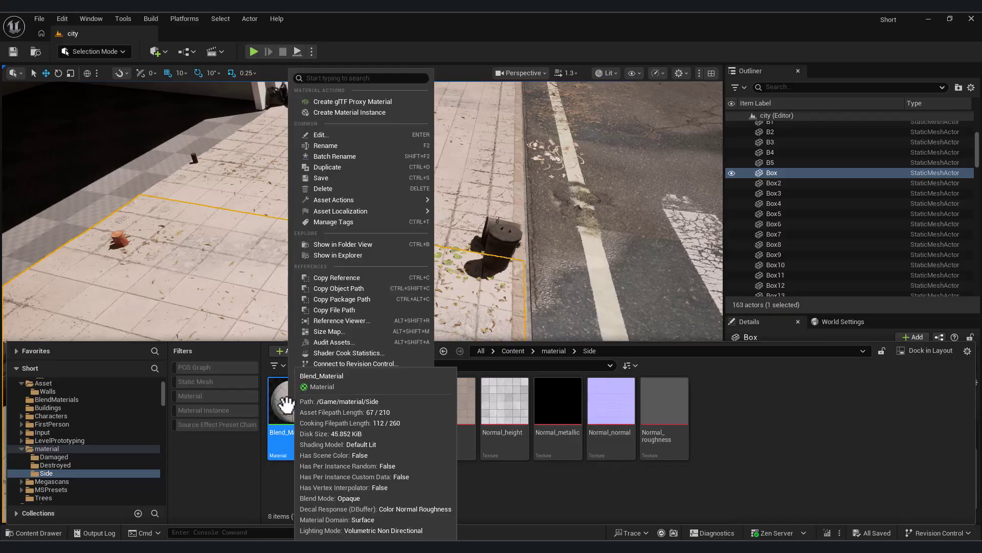
left_click(343, 167)
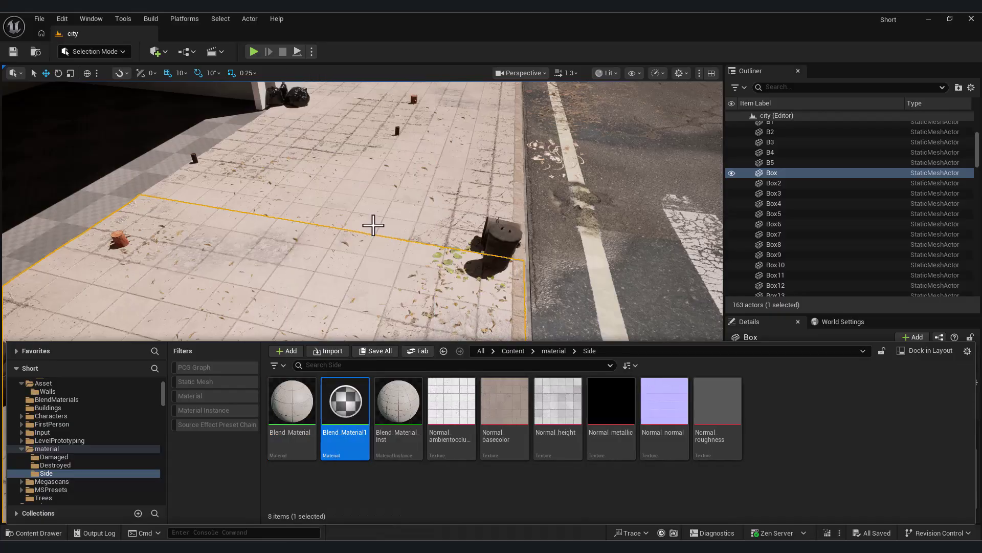
key("Return")
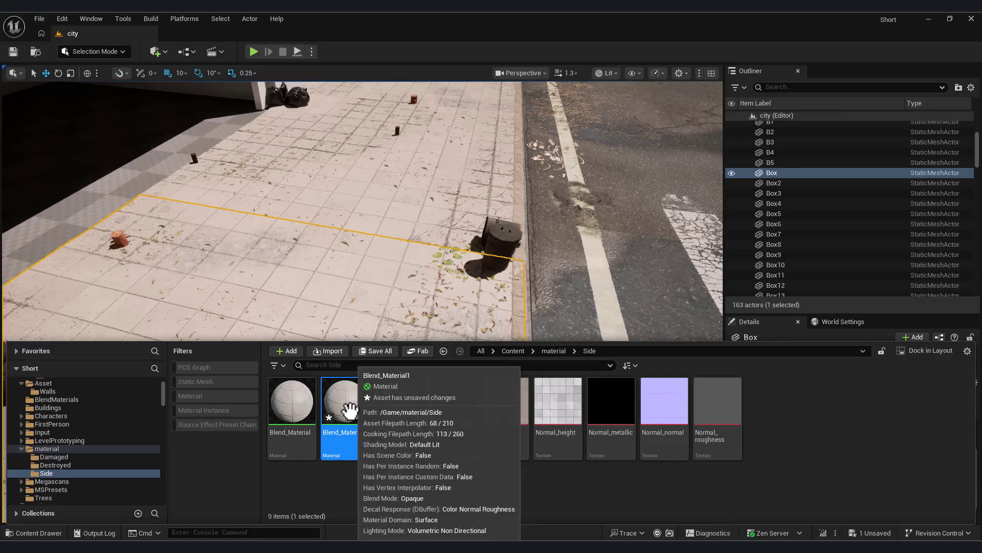
key("F2")
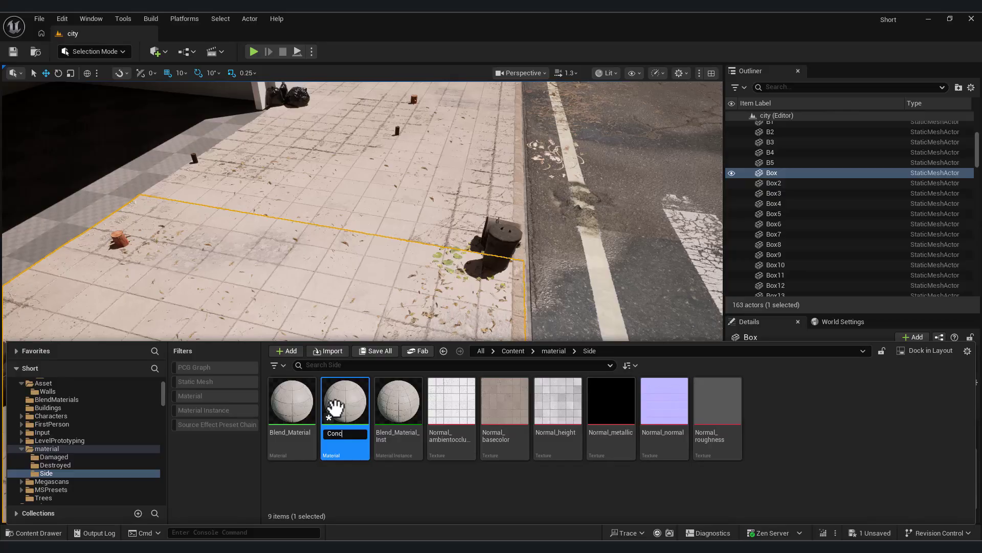
key("Return")
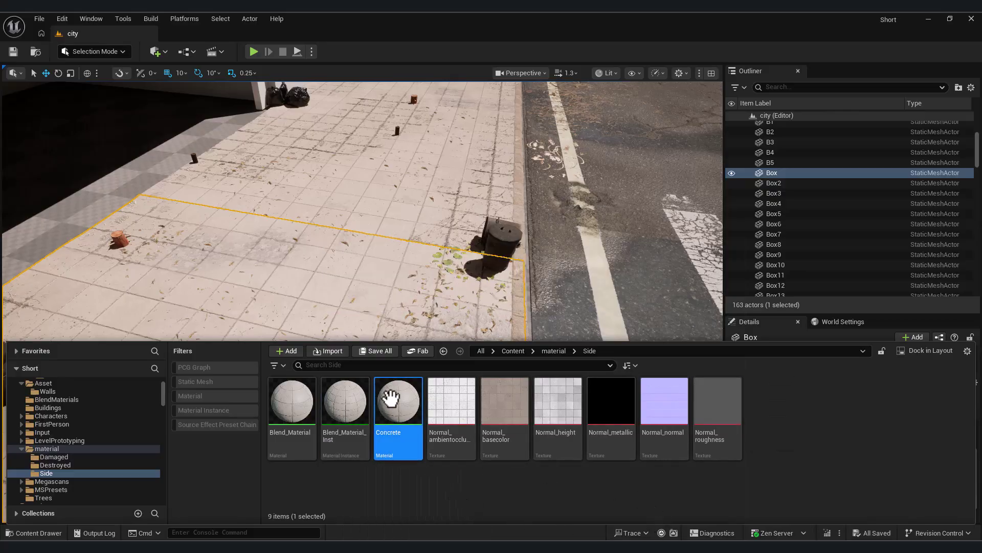
Open the Concrete material and look over its complete node graph.
double_click(405, 396)
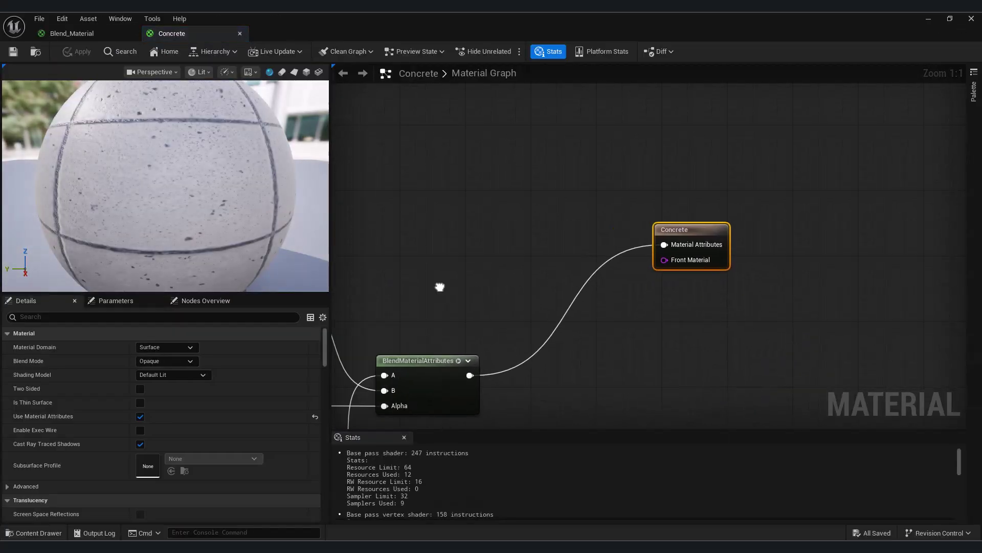
right_click_drag(440, 288, 667, 205)
scroll(668, 205, "down", 4)
right_click_drag(469, 260, 795, 248)
right_click_drag(427, 251, 602, 250)
right_click_drag(628, 269, 667, 279)
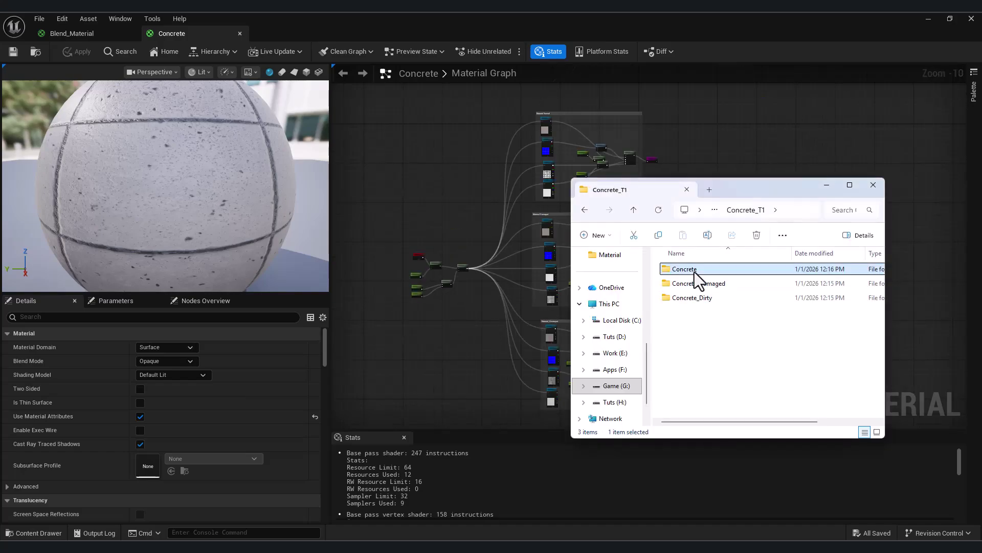
Locate the concrete texture files on disk, create a Concrete folder inside material/Side and move the Concrete material into it.
double_click(695, 271)
left_click(740, 364, "shift")
left_click(35, 533)
right_click(840, 412)
left_click(874, 208)
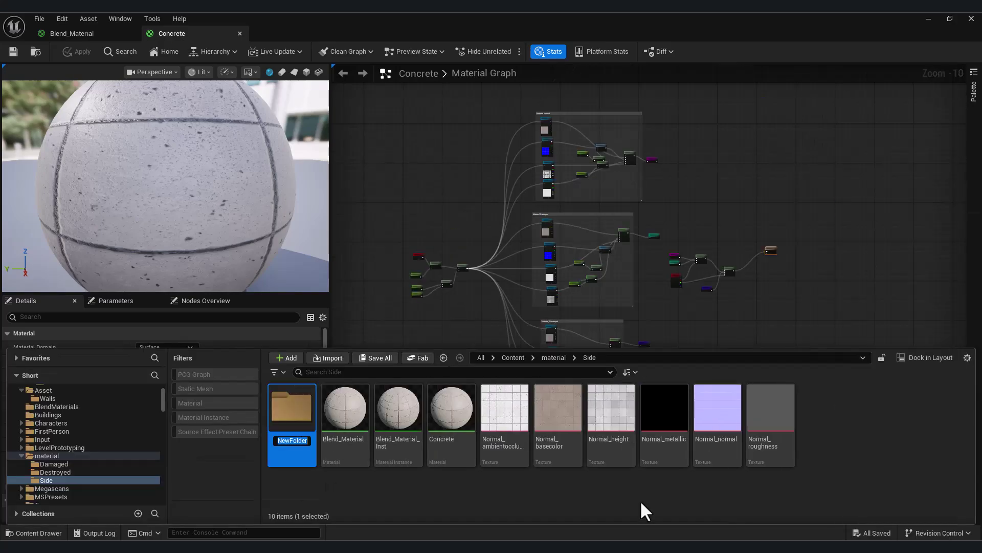
type("M")
key("BackSpace")
type("Concrete")
left_click_drag(451, 409, 299, 433)
left_click(337, 440)
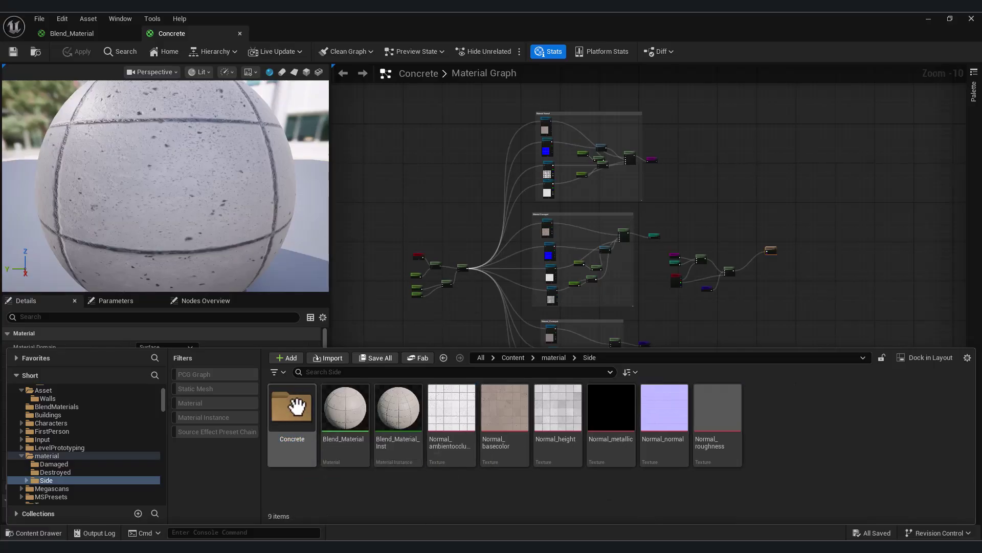
Import the xe0jdes_2K Albedo, AO, Displacement, Normal and Roughness textures into the project's Concrete folder.
double_click(283, 425)
key("alt+Tab")
left_click_drag(673, 259, 713, 259)
left_click(740, 277)
left_click(742, 346, "shift")
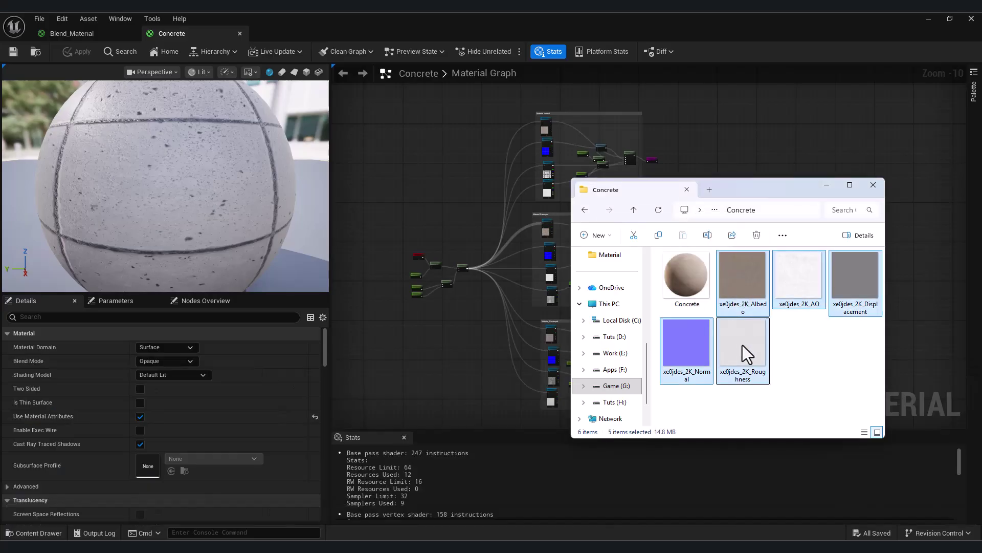
left_click(53, 533)
key("alt+Tab")
left_click_drag(742, 346, 429, 444)
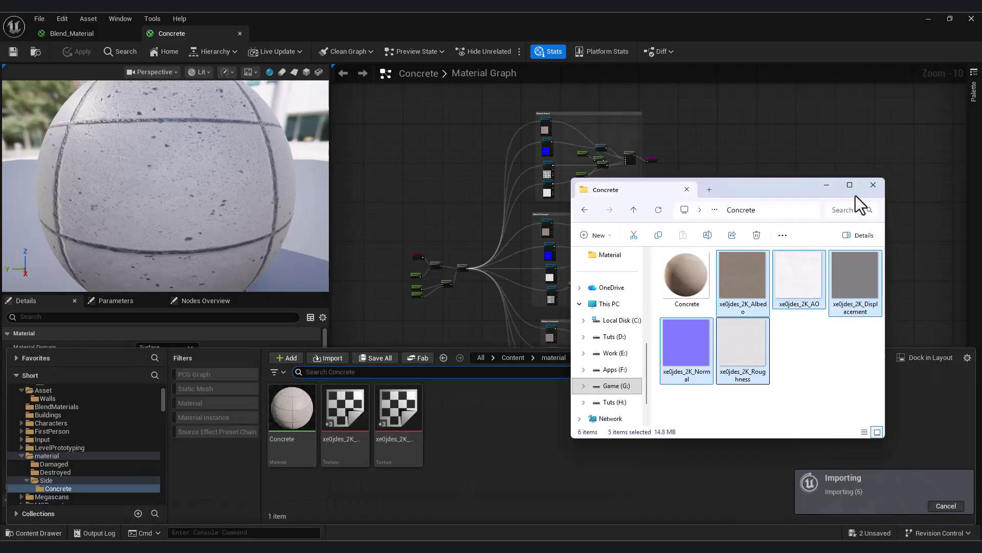
left_click(827, 184)
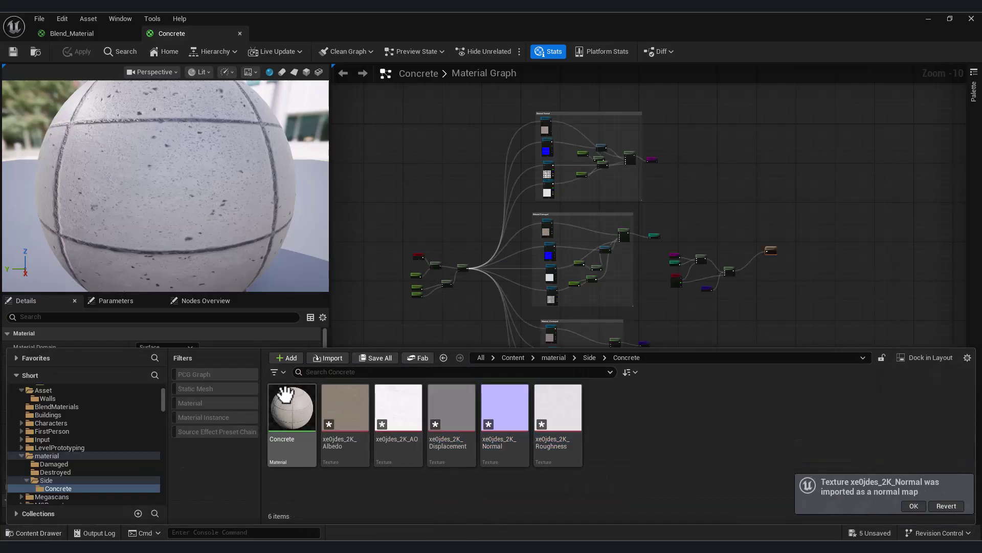
Add the xe0jdes_2K_Albedo and xe0jdes_2K_Normal textures to the Concrete graph beside the Material Normal group.
left_click(438, 237)
scroll(439, 237, "up", 6)
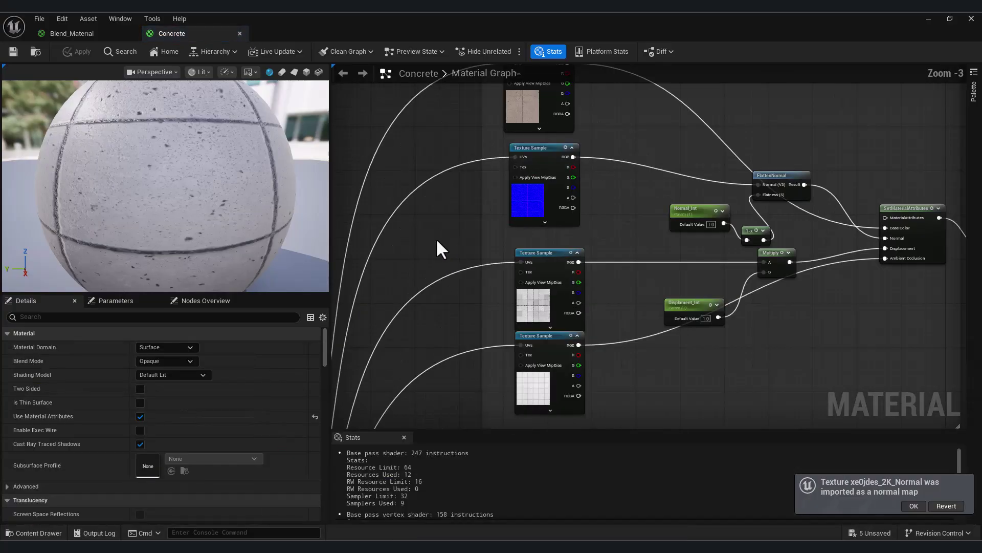
key("ctrl+space")
left_click_drag(345, 409, 433, 128)
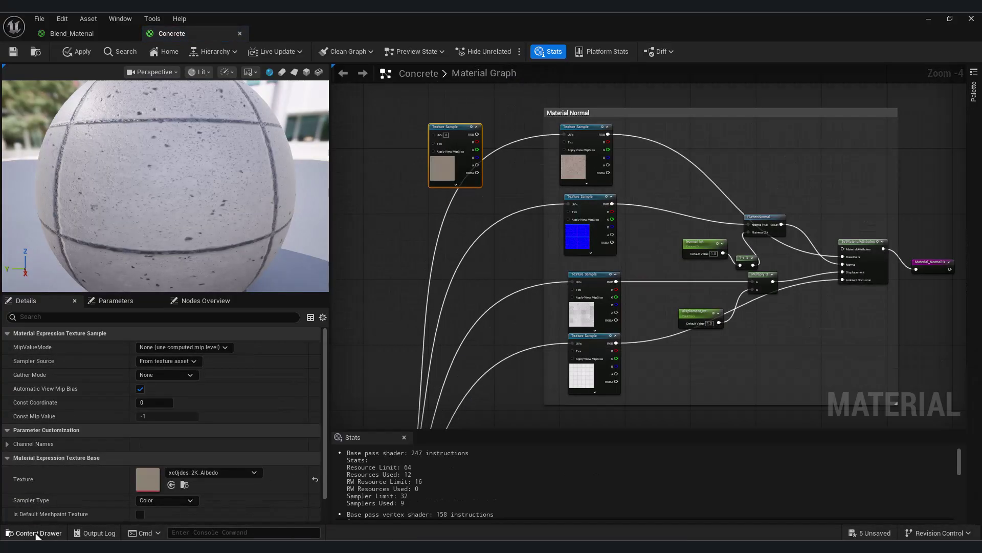
key("ctrl+space")
left_click_drag(489, 403, 410, 202)
Add the xe0jdes_2K_Displacement texture to the graph below the new normal texture sample.
key("ctrl+space")
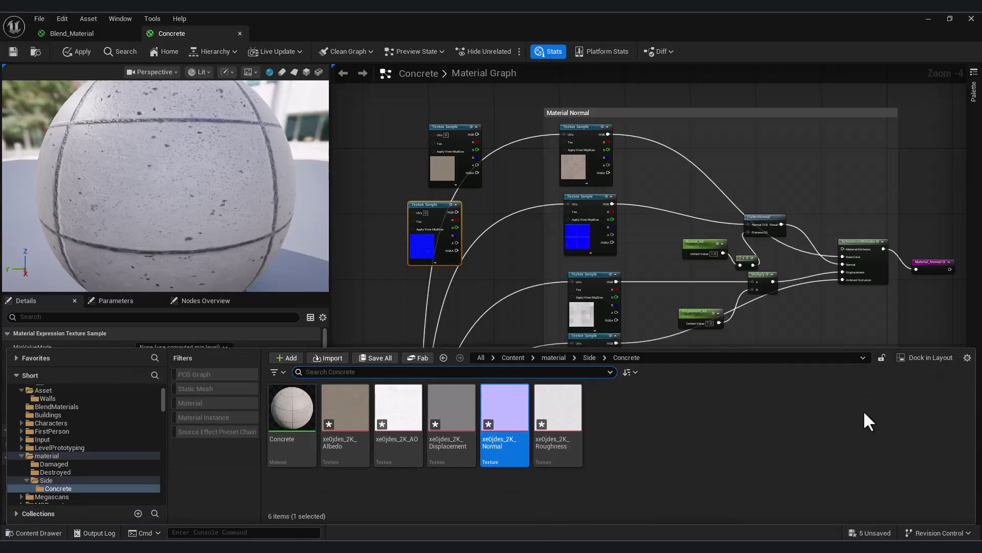
scroll(625, 277, "down", 1)
scroll(621, 219, "up", 1)
right_click_drag(625, 277, 605, 241)
scroll(575, 259, "up", 3)
mouse_move(666, 269)
right_mouse_down()
mouse_move(568, 263)
mouse_move(662, 257)
right_mouse_up()
scroll(661, 258, "down", 2)
left_click(34, 533)
left_click_drag(450, 406, 375, 257)
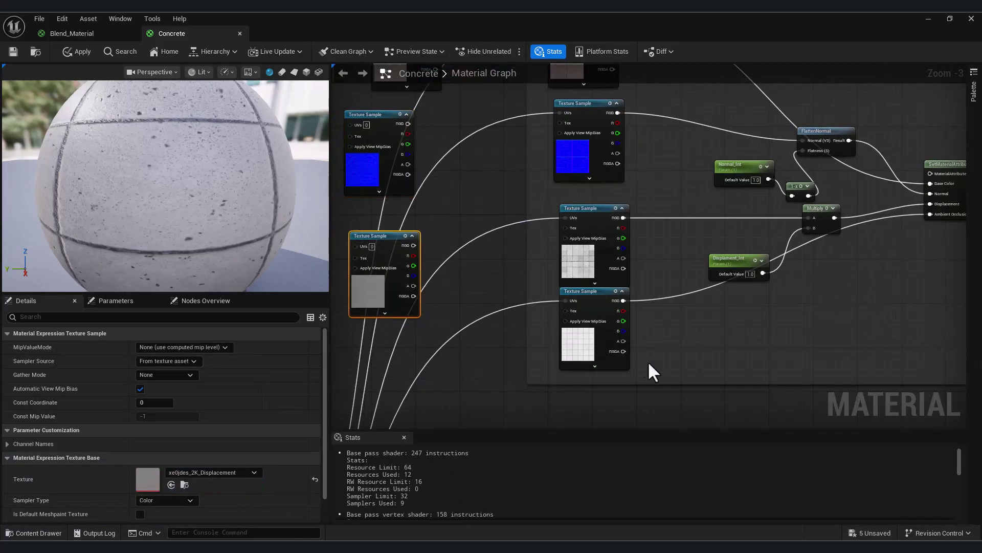
Add the xe0jdes_2K_AO texture to the graph below the new displacement texture sample.
right_click_drag(644, 358, 532, 317)
mouse_move(463, 295)
left_mouse_down()
mouse_move(531, 337)
mouse_move(469, 296)
left_mouse_up()
right_click_drag(468, 296, 510, 294)
left_click(39, 533)
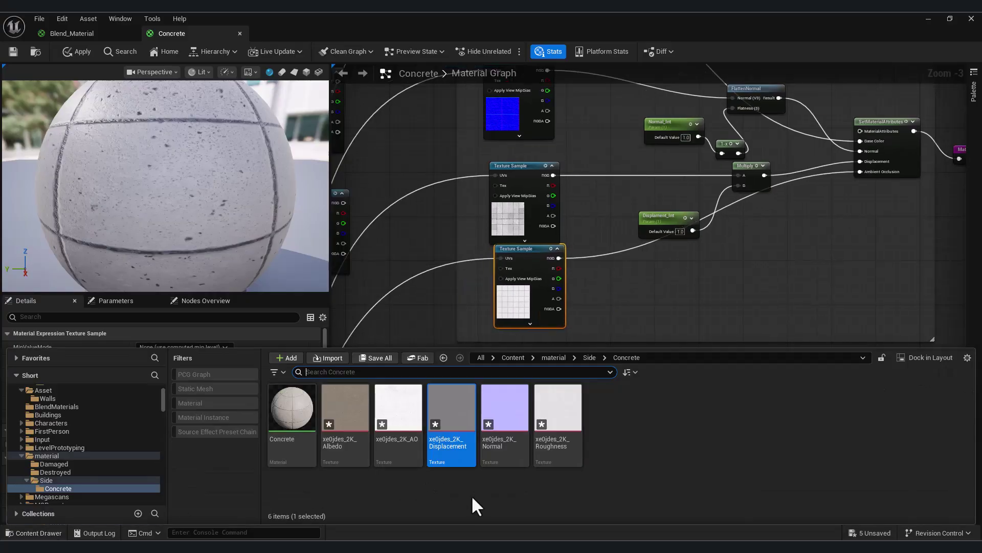
left_click_drag(399, 412, 401, 327)
right_click_drag(444, 342, 594, 350)
left_click_drag(594, 350, 517, 338)
Wire the albedo sample's RGB to Base Color on SetMaterialAttributes and delete the old base color texture sample.
scroll(639, 314, "down", 2)
scroll(620, 249, "up", 1)
left_click_drag(540, 191, 691, 233)
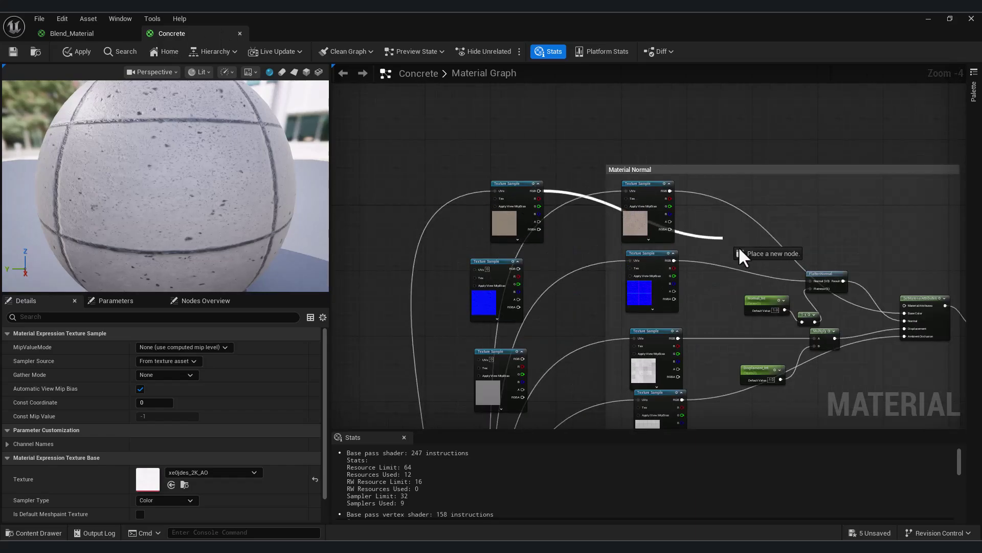
left_click_drag(895, 329, 913, 315)
left_click_drag(651, 183, 663, 177)
key("Delete")
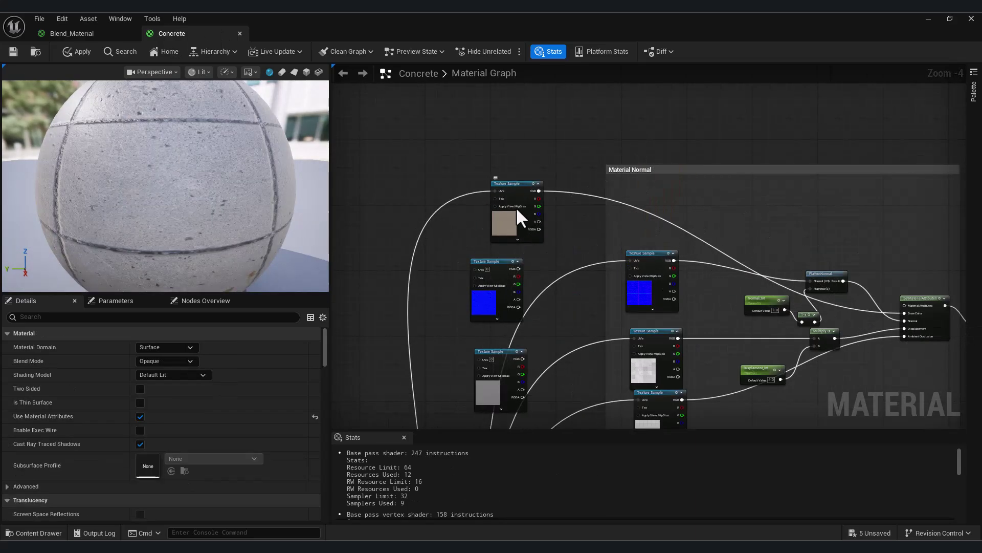
Connect the new normal sample to the FlattenNormal node in place of the old normal texture sample and delete the old one.
left_click_drag(515, 208, 543, 191)
right_click_drag(513, 279, 511, 265)
left_click_drag(511, 264, 523, 245)
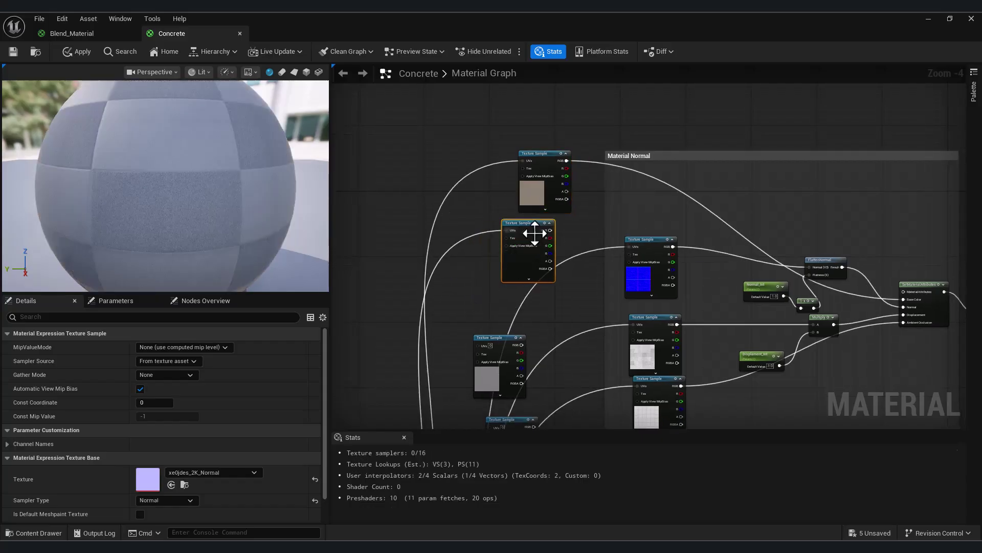
right_click_drag(509, 230, 422, 219)
left_click_drag(464, 221, 817, 300)
left_click_drag(723, 256, 722, 257)
left_click_drag(553, 264, 549, 277)
key("Delete")
Replace the old height sample with the displacement sample as the Multiply node's A input and delete the old sample.
left_click_drag(428, 252, 462, 265)
right_click_drag(480, 288, 481, 263)
left_click_drag(407, 348, 459, 328)
right_click_drag(459, 326, 627, 278)
right_click_drag(598, 247, 475, 247)
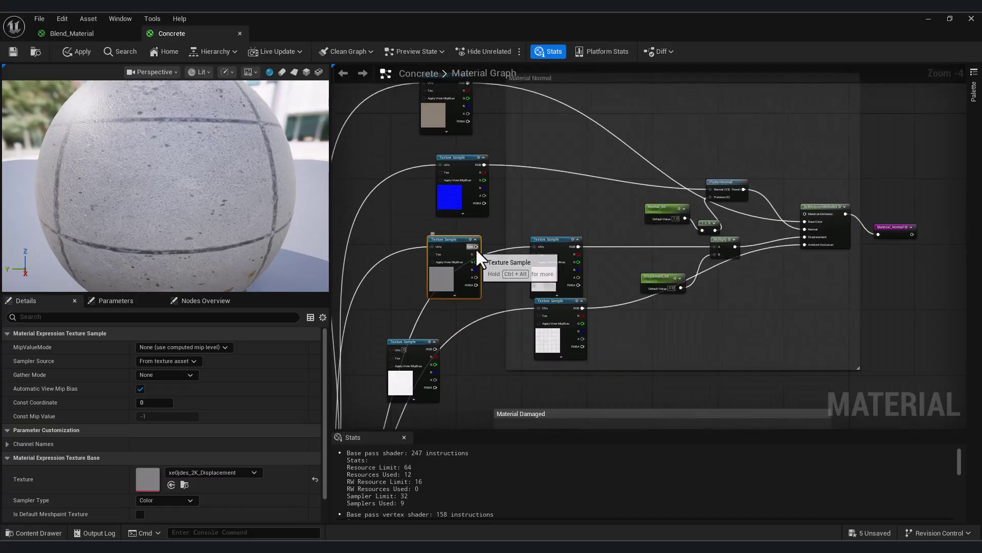
left_click(546, 277)
key("Delete")
Connect the AO sample to Ambient Occlusion on SetMaterialAttributes and delete the old ambient occlusion texture sample.
right_click_drag(426, 286, 554, 249)
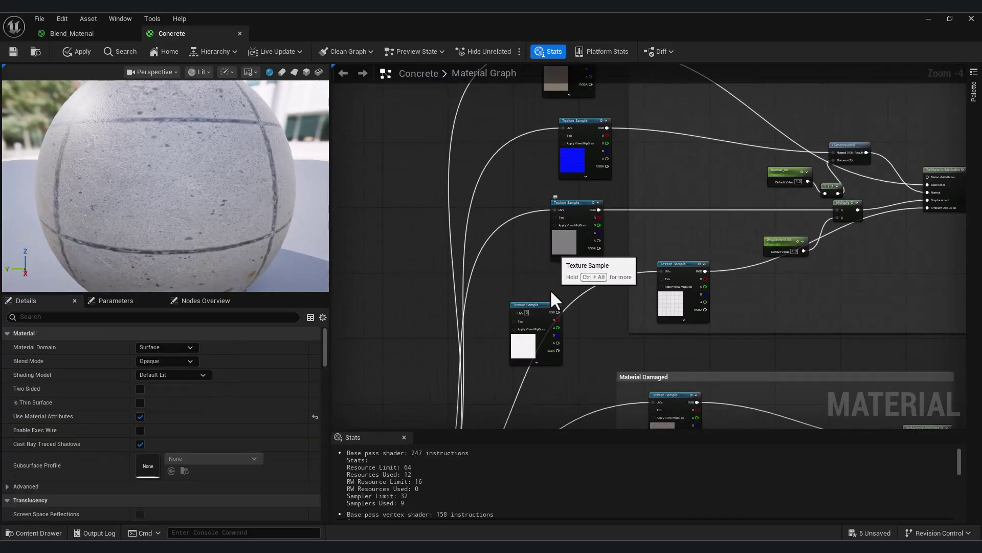
left_click_drag(537, 348, 553, 327)
right_click_drag(527, 294, 526, 240)
scroll(526, 242, "down", 2)
scroll(551, 255, "up", 2)
left_click_drag(637, 211, 504, 233, "ctrl+shift")
right_click_drag(639, 213, 524, 248)
left_click_drag(539, 265, 574, 299)
left_click_drag(434, 268, 788, 186)
key("Delete")
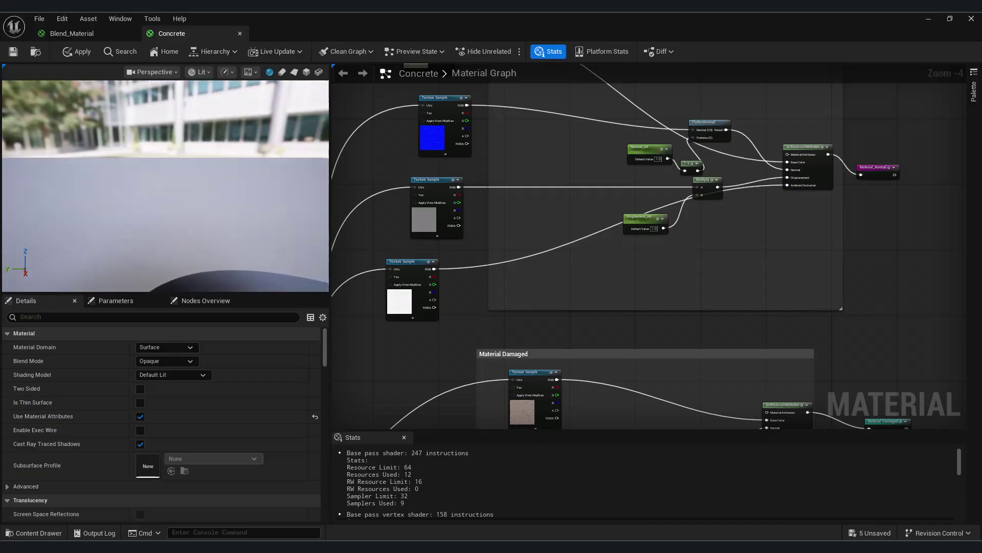
Move the four new texture samples inside the Material Normal comment frame.
left_click_drag(400, 303, 526, 278)
left_click_drag(444, 218, 538, 210)
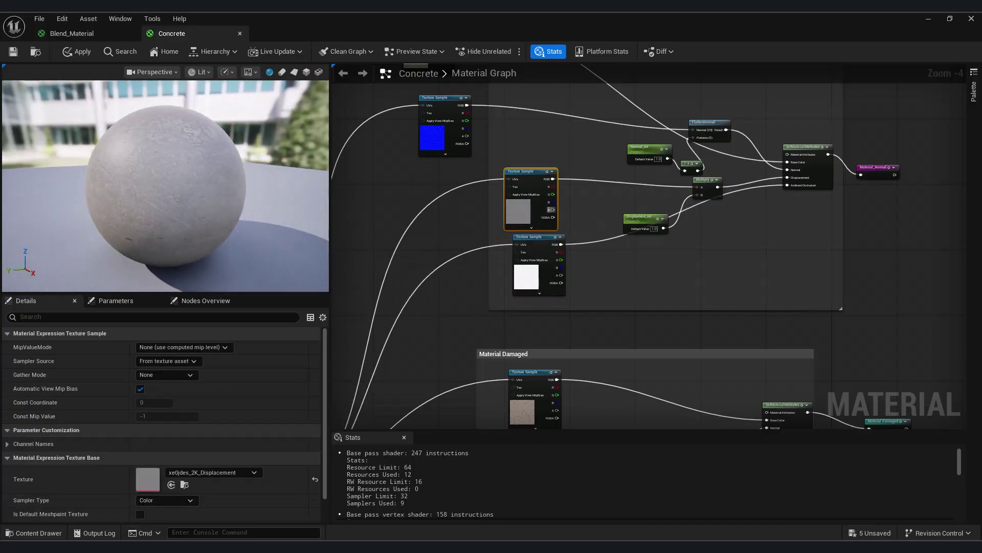
right_click_drag(548, 209, 523, 319)
left_click_drag(413, 250, 502, 250)
left_click_drag(396, 167, 505, 181)
Rename the Material Normal comment frame as Concrete.
double_click(490, 129)
type("Concrete 2")
key("Return")
right_click_drag(518, 178, 496, 181)
left_click_drag(481, 184, 473, 180)
double_click(570, 134)
left_click(569, 133)
key("BackSpace")
key("BackSpace")
key("Return")
Assign the Normal_Int parameter to a group named Concrete Material and check the grouping in the parameter list.
right_click_drag(614, 296, 570, 250)
scroll(569, 248, "up", 3)
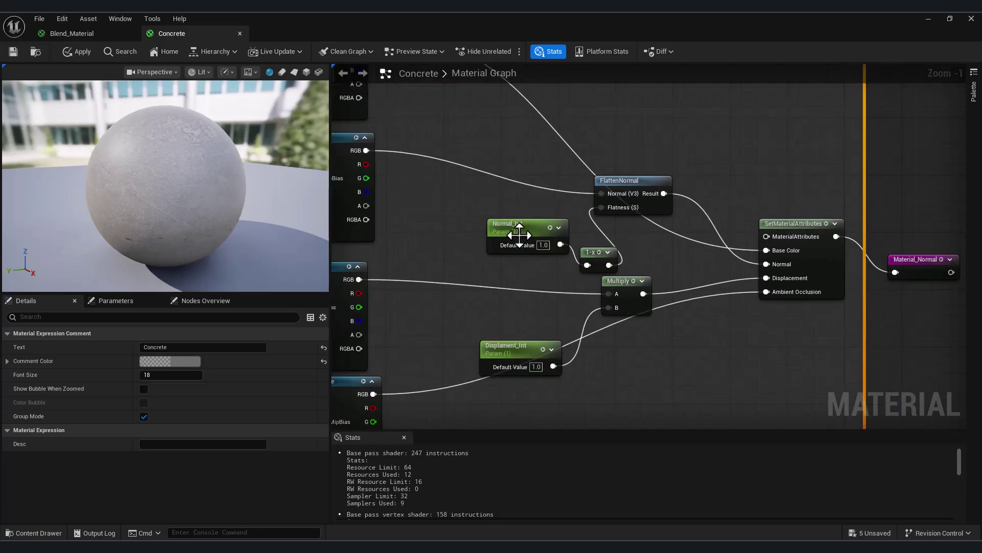
left_click(512, 225)
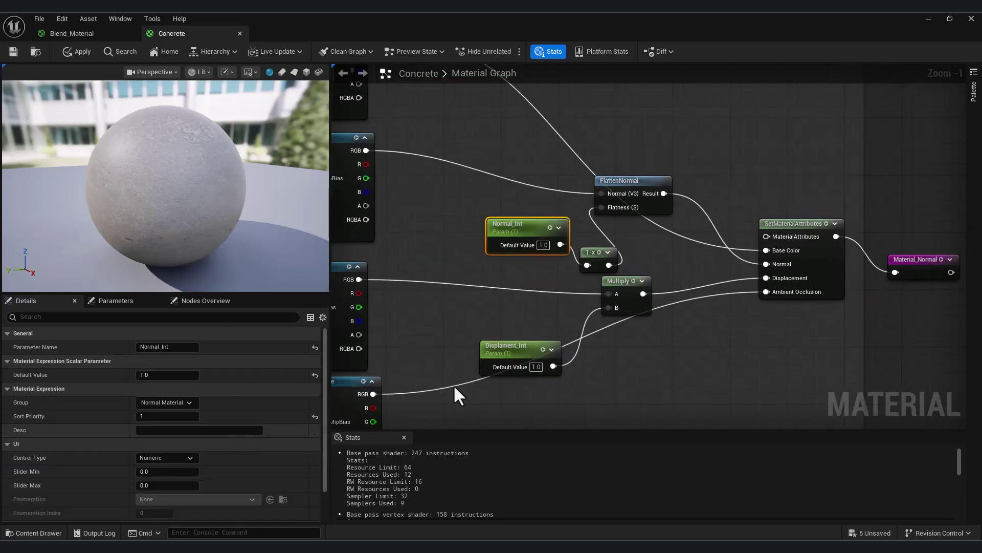
right_click_drag(452, 381, 459, 332)
left_click(176, 404)
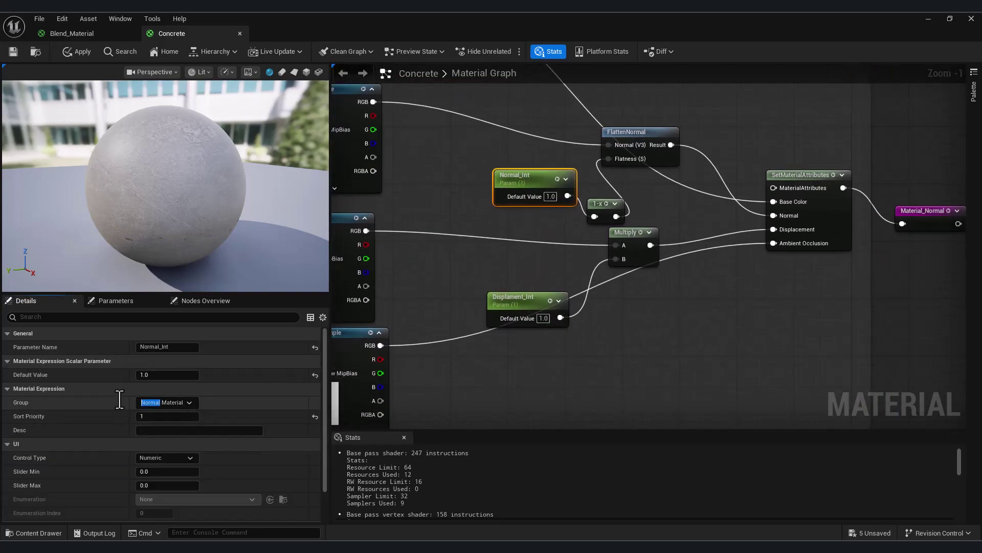
type("Concrete")
key("Return")
left_click(126, 300)
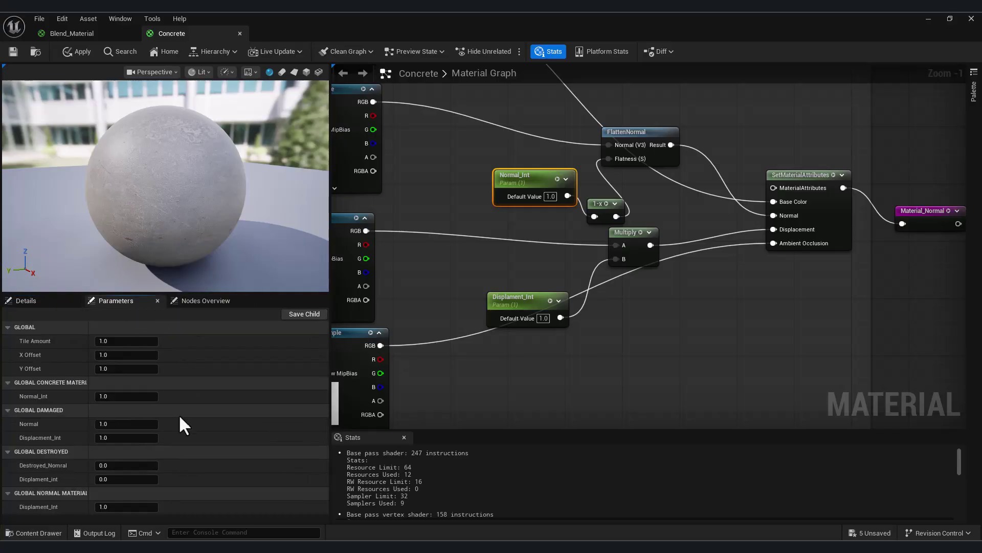
Assign the Displament_Int parameter to the Concrete Material group and check the grouping in the parameter list.
left_click(532, 313)
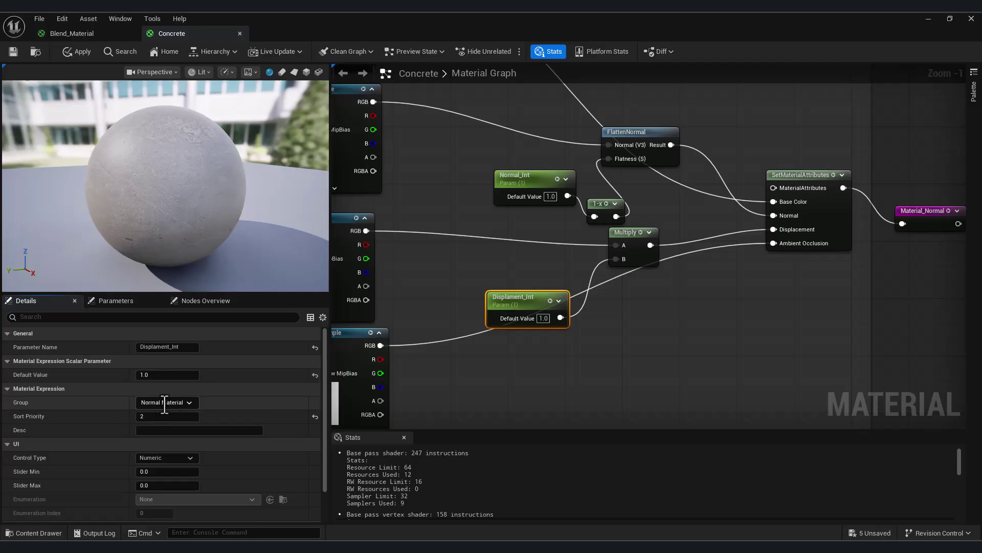
left_click(188, 405)
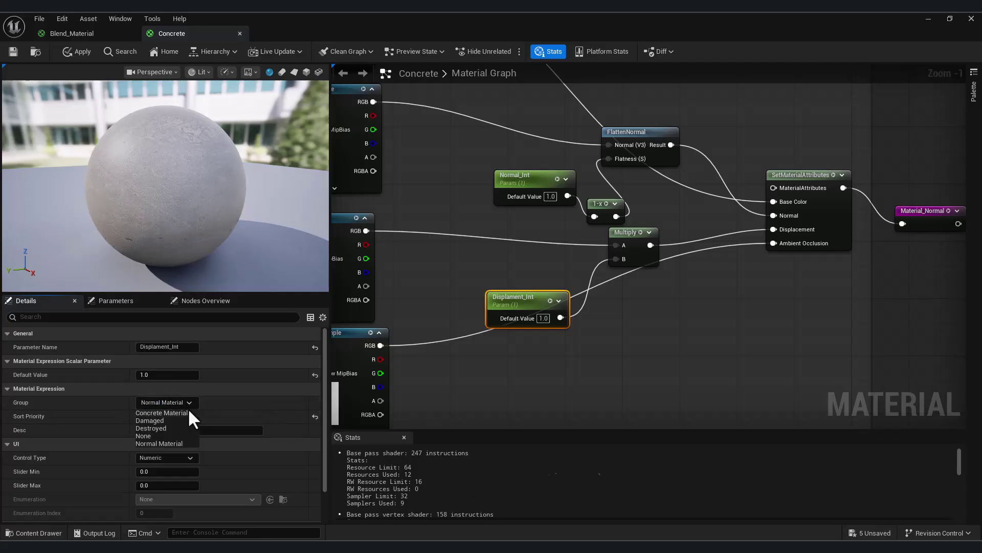
left_click(180, 410)
scroll(450, 312, "down", 4)
left_click(118, 301)
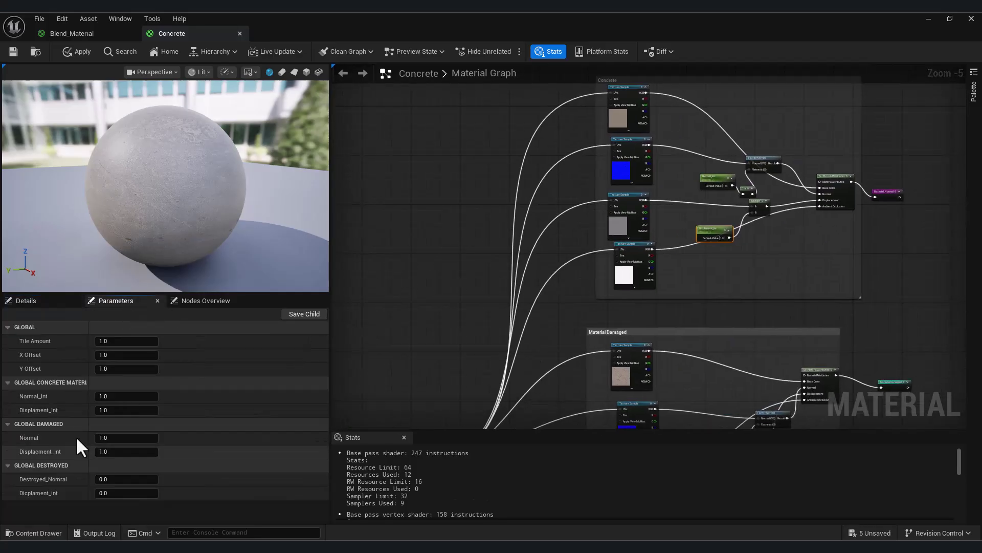
Create a Dirty folder inside the Concrete folder and import the five Concrete_Dirty textures into it.
right_click_drag(560, 312, 495, 217)
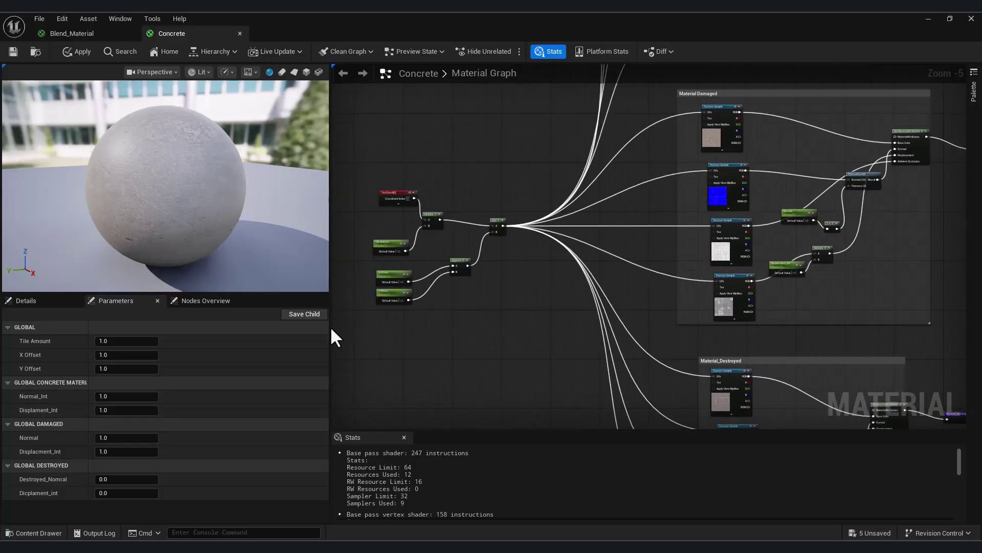
key("ctrl+space")
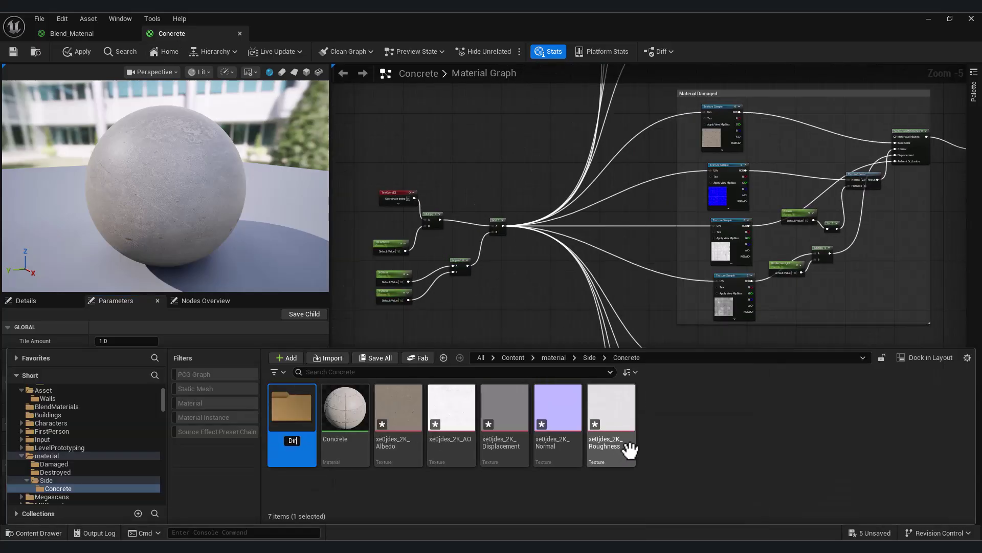
key("Return")
double_click(301, 419)
key("alt+Tab")
double_click(704, 297)
left_click_drag(782, 317, 388, 441)
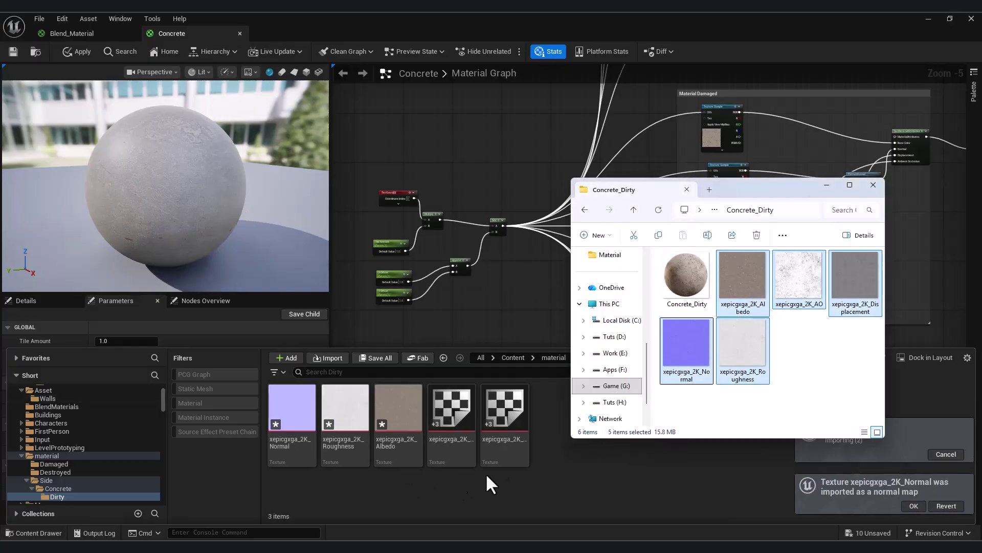
Add the dirty and damaged concrete textures to the material graph and name the lowest comment frame Damaged Concrete.
right_click_drag(650, 240, 564, 307)
key("ctrl+space")
left_click_drag(301, 405, 555, 187)
right_click_drag(553, 420, 554, 309)
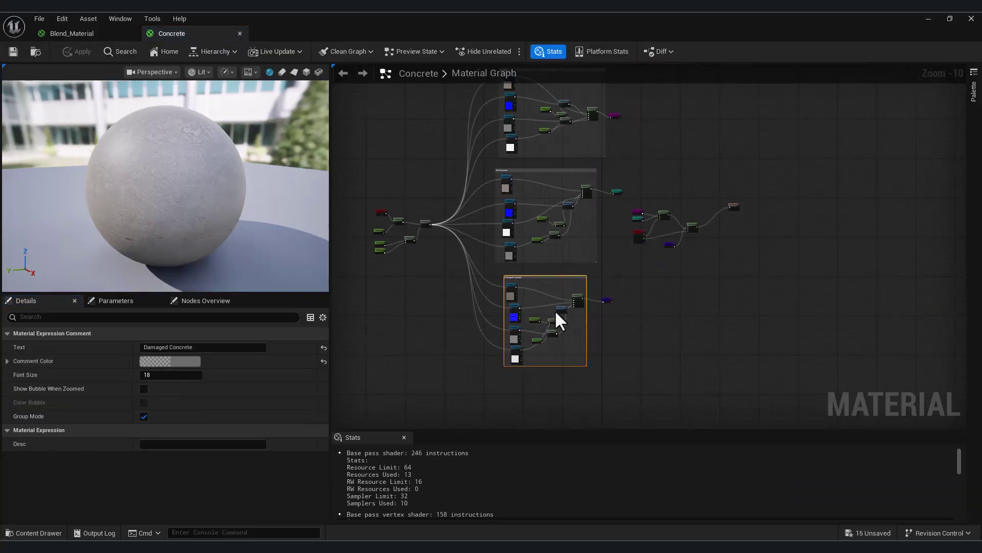
Create a material instance named Concrete_Inst from the Concrete material in the Concrete folder.
key("ctrl+space")
left_click(67, 440)
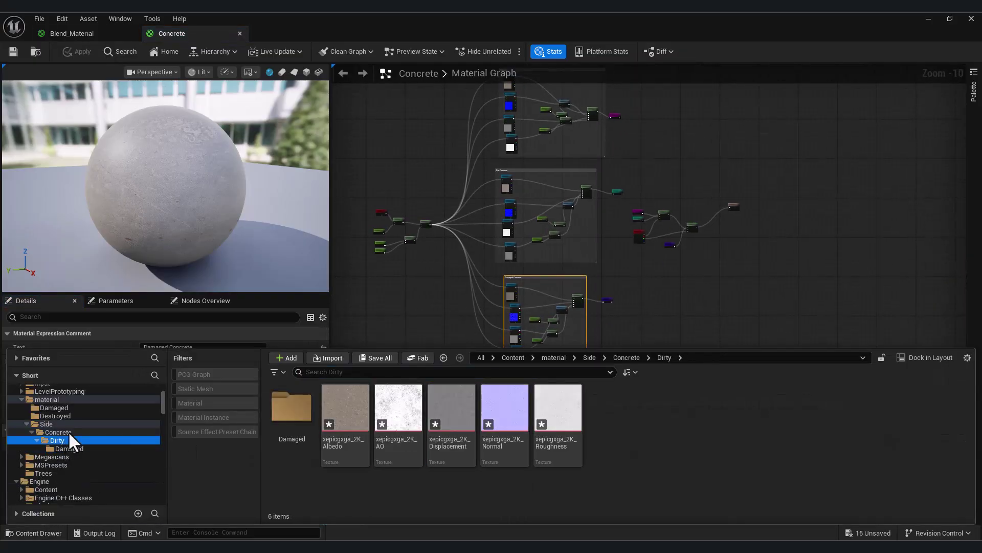
left_click(65, 433)
right_click(350, 404)
left_click(412, 112)
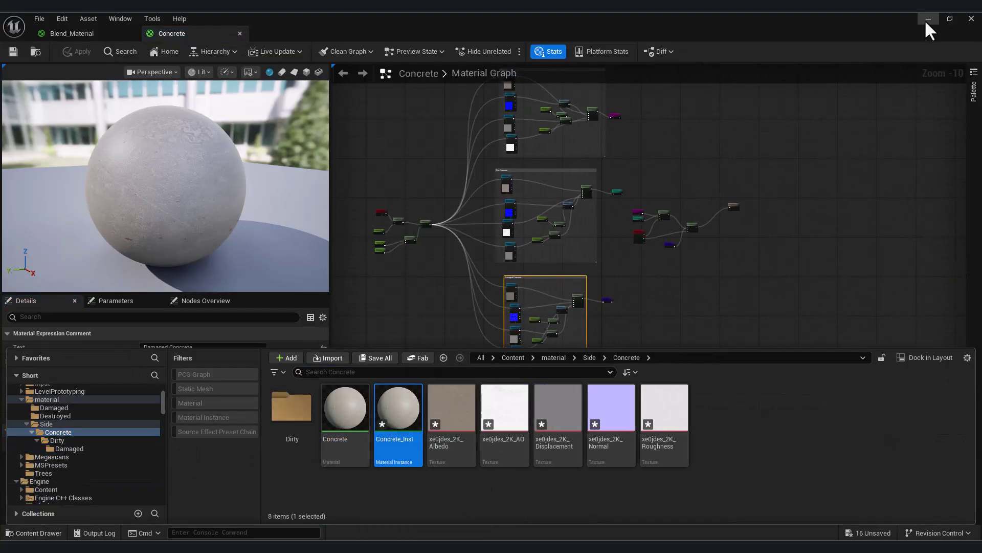
Assign Concrete_Inst to both material elements of the B1 building in the city level.
left_click(927, 22)
left_click(369, 217)
scroll(862, 481, "down", 2)
left_click(864, 479)
right_click_drag(512, 267, 406, 253)
scroll(859, 491, "down", 2)
left_click(867, 498)
right_click_drag(512, 286, 507, 307)
right_click_drag(395, 313, 394, 251)
Open Concrete_Inst in a resized floating window beside the building and widen its parameter area.
left_click(493, 546)
left_click(553, 496)
key("ctrl+space")
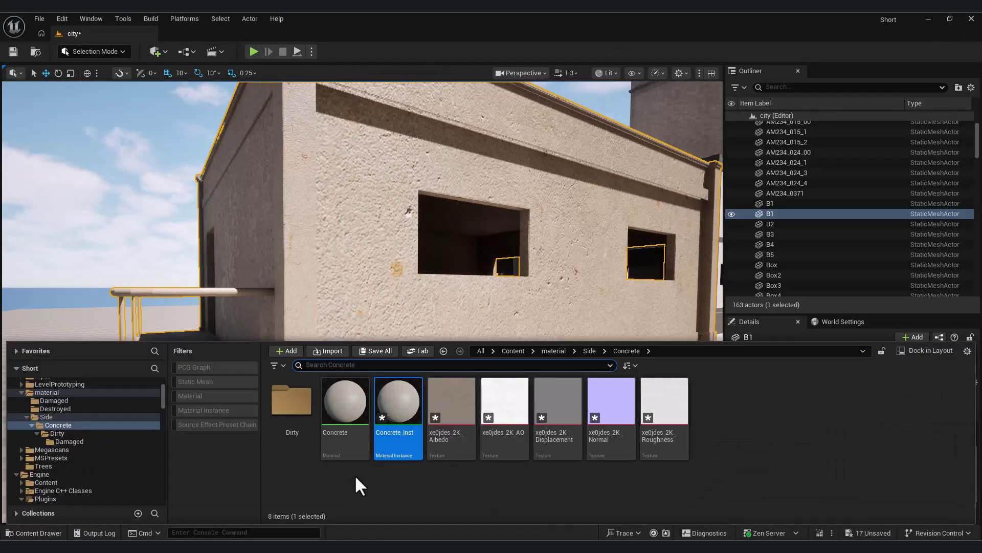
double_click(397, 407)
left_click(950, 19)
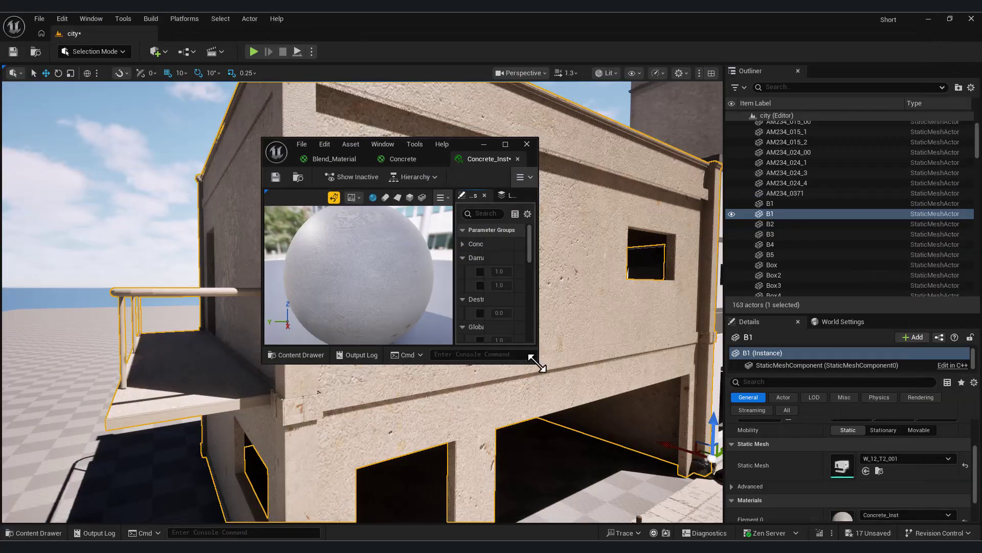
left_click_drag(538, 363, 865, 491)
left_click_drag(690, 146, 797, 109)
left_click_drag(369, 258, 661, 264)
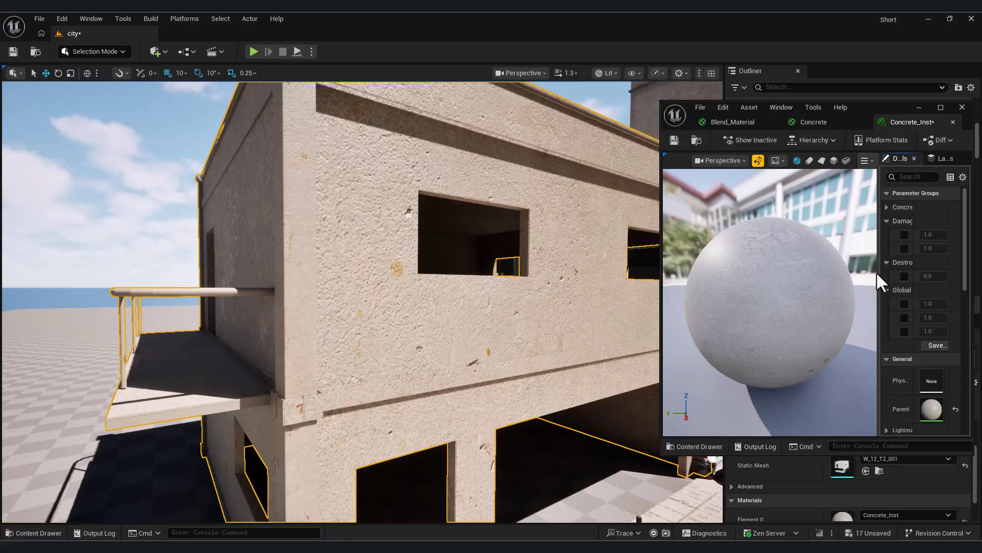
left_click_drag(881, 267, 814, 209)
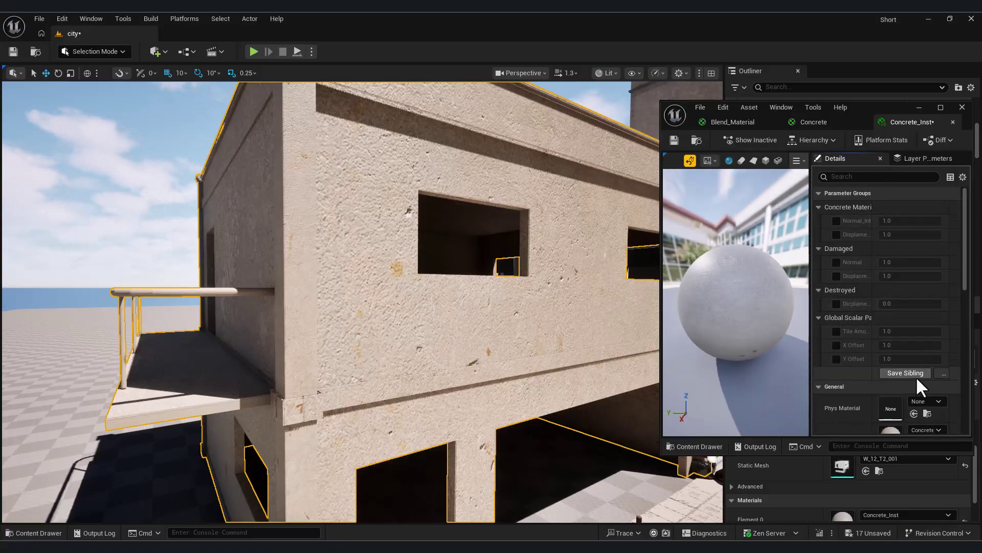
Set Concrete_Inst's Tile Amount to about 10.07, Normal_Int to about -4.18 and concrete displacement to about 1.74.
left_click_drag(909, 331, 913, 332)
mouse_move(392, 290)
right_mouse_down()
mouse_move(379, 291)
mouse_move(409, 291)
mouse_move(435, 327)
mouse_move(391, 290)
right_mouse_up()
left_click_drag(884, 113, 700, 89)
scroll(824, 499, "down", 2)
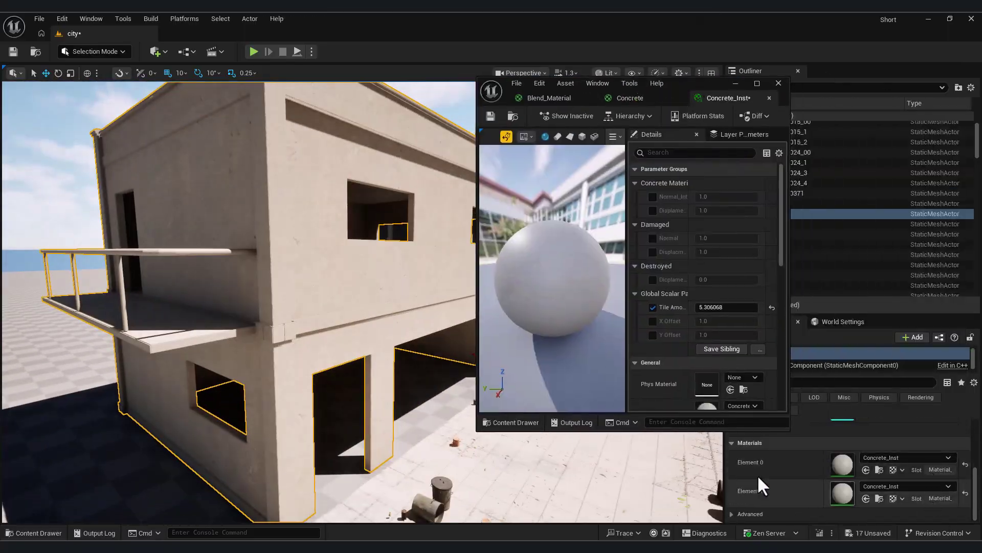
mouse_move(382, 289)
right_mouse_down()
mouse_move(405, 294)
mouse_move(381, 289)
right_mouse_up()
right_click_drag(456, 428, 241, 110)
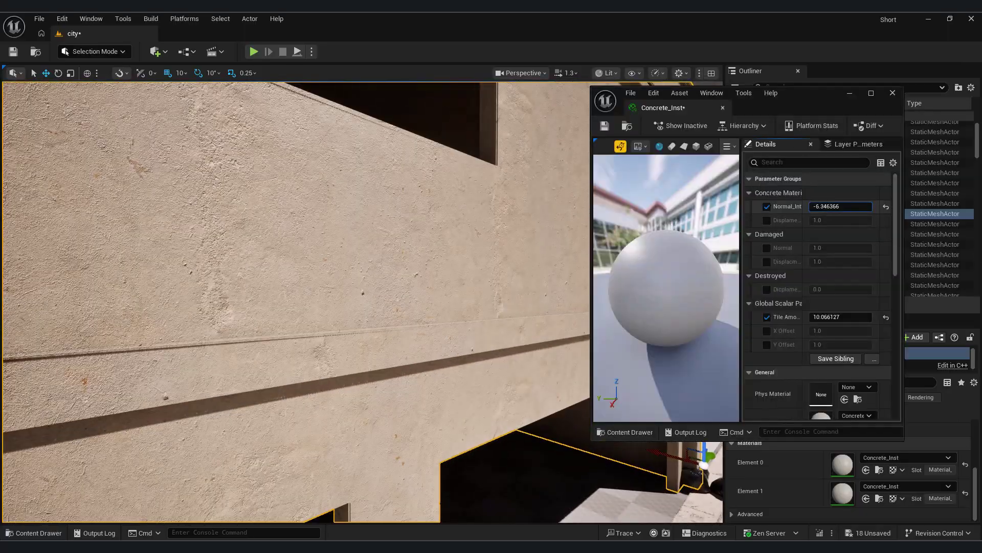
left_click_drag(841, 221, 866, 221)
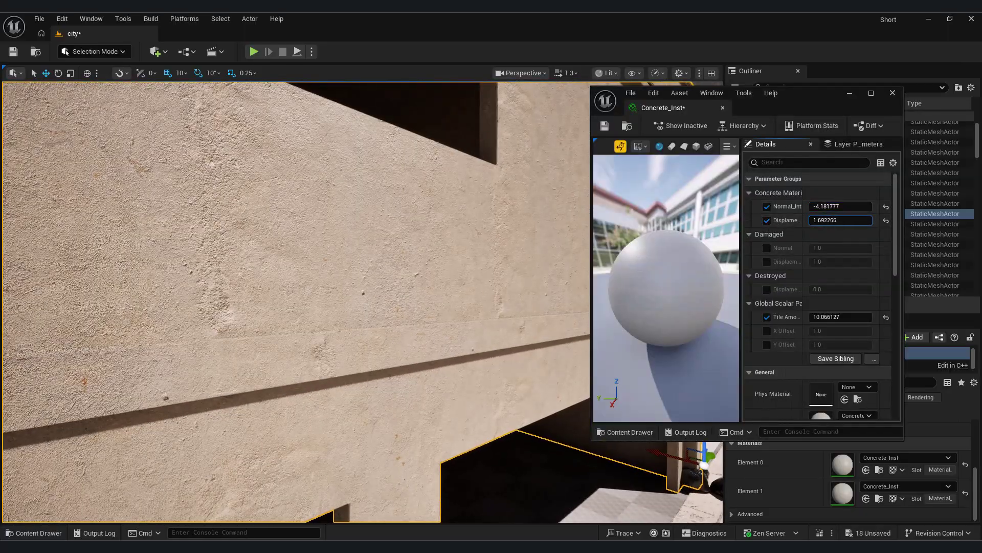
right_click_drag(358, 287, 338, 281)
Start Paint Vertex Colors on the B1 building with only the red channel enabled and the original material displayed.
left_click(95, 52)
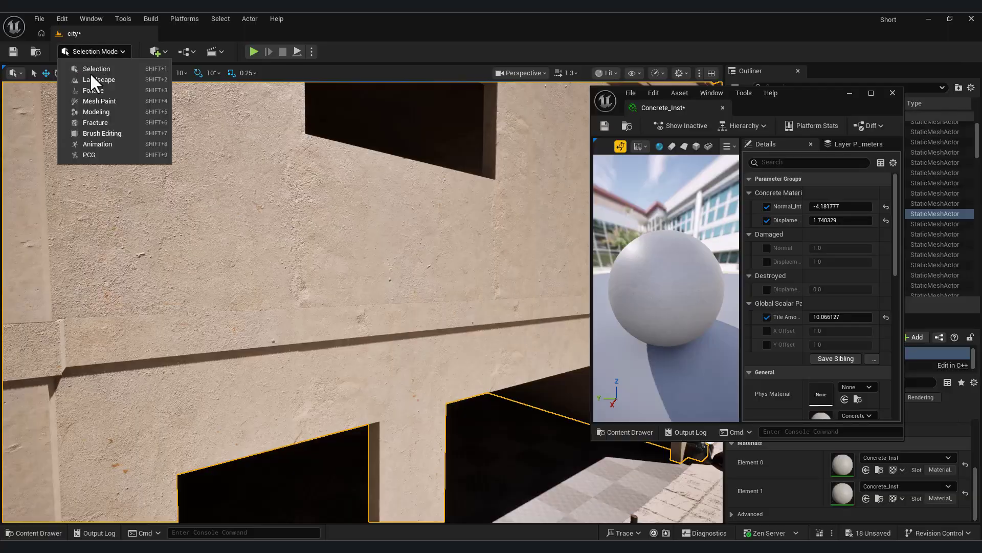
left_click(97, 112)
left_click(18, 389)
left_click(85, 146)
scroll(223, 309, "down", 5)
scroll(209, 168, "up", 4)
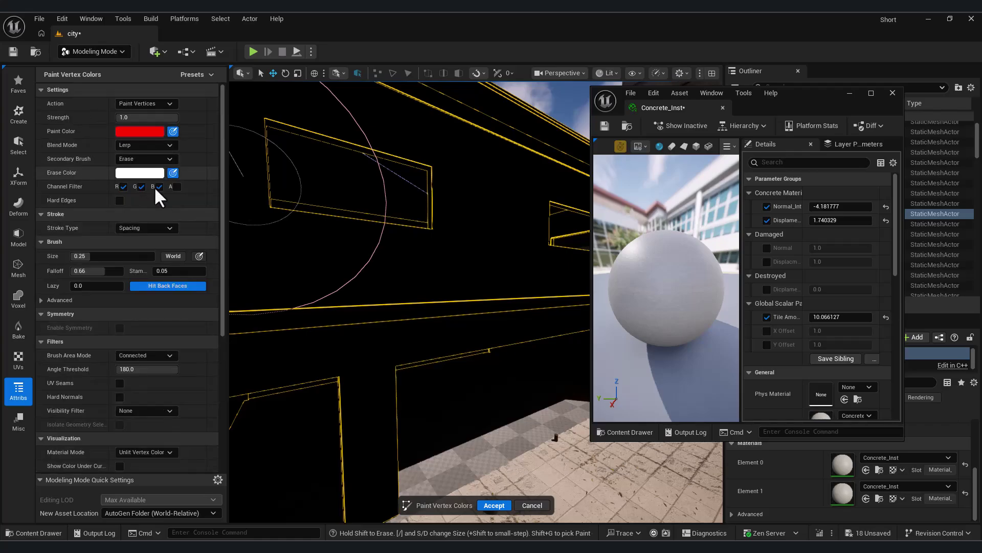
left_click_drag(377, 261, 322, 178)
left_click(161, 420)
left_click(146, 453)
Adjust Concrete_Inst's Tile Amount, Damaged normal and Destroyed displacement values against the building's facade.
right_click_drag(410, 329, 312, 330)
left_click_drag(839, 317, 855, 317)
left_click_drag(834, 248, 819, 249)
left_click(766, 289)
left_click_drag(822, 290, 845, 290)
Open the parent Concrete material and examine the blend nodes feeding its output.
left_click(34, 533)
left_click(348, 402)
double_click(347, 403)
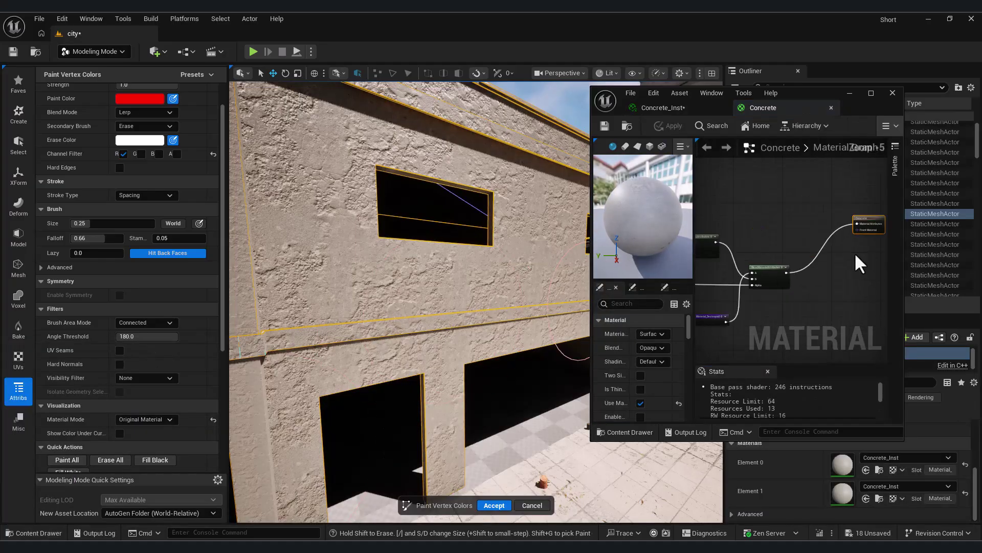
right_click_drag(729, 248, 805, 274)
scroll(798, 266, "up", 4)
right_click_drag(738, 254, 780, 290)
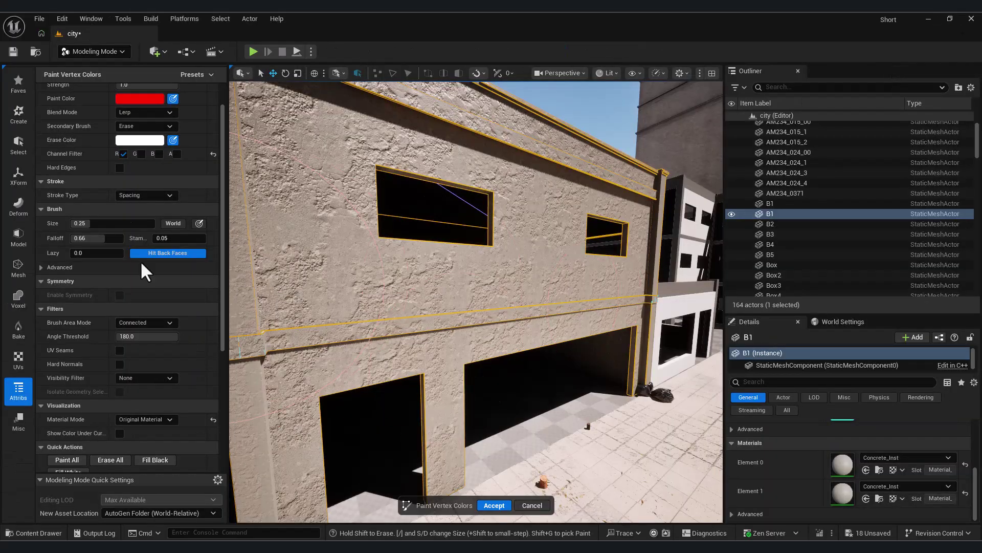
Set the vertex paint colour to black and enable the red, green and blue channels.
scroll(128, 174, "up", 1)
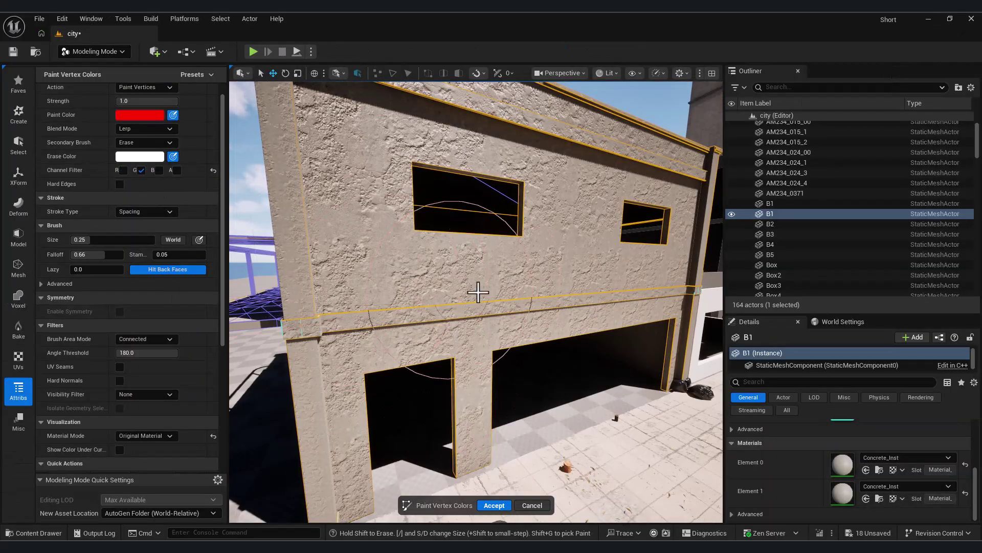
scroll(188, 212, "up", 1)
left_click(141, 131)
left_click_drag(292, 230, 293, 266)
left_click(294, 365)
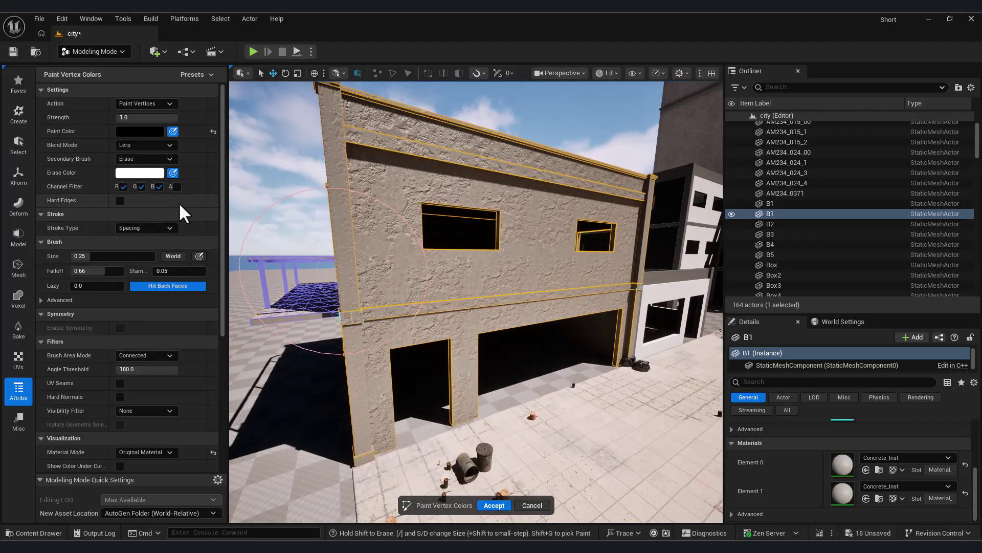
Change the paint colour to white and paint the building's front facade on all three colour channels.
left_click(152, 134)
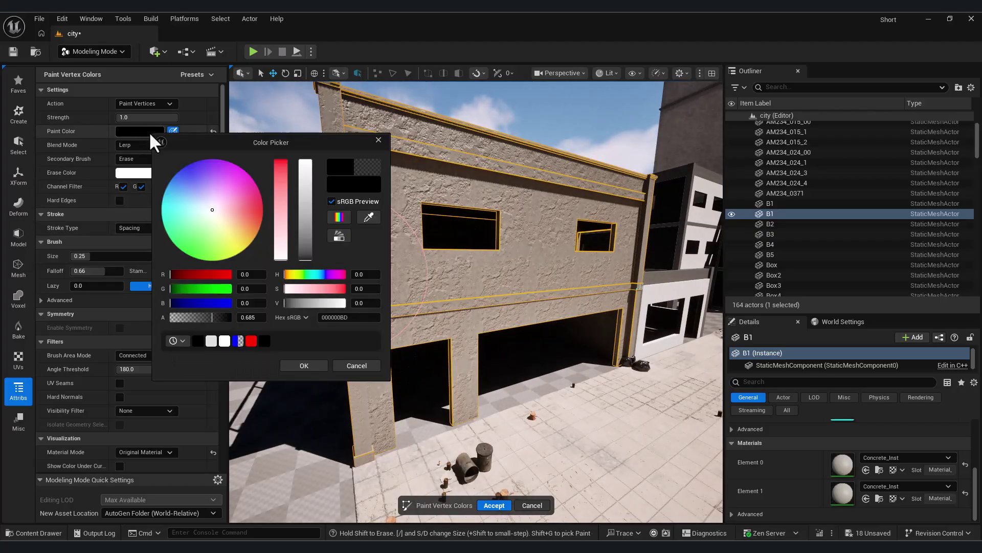
left_click(304, 365)
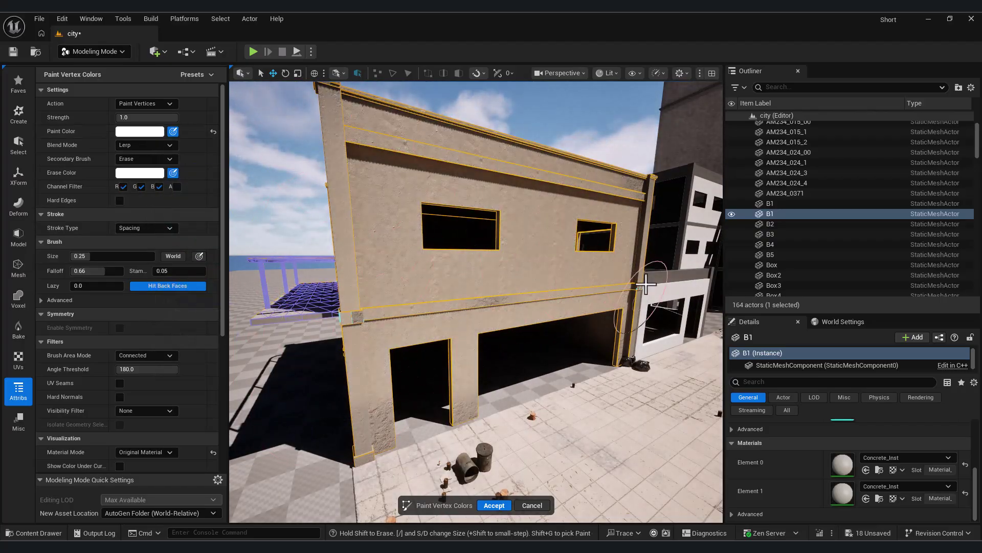
scroll(373, 340, "up", 3)
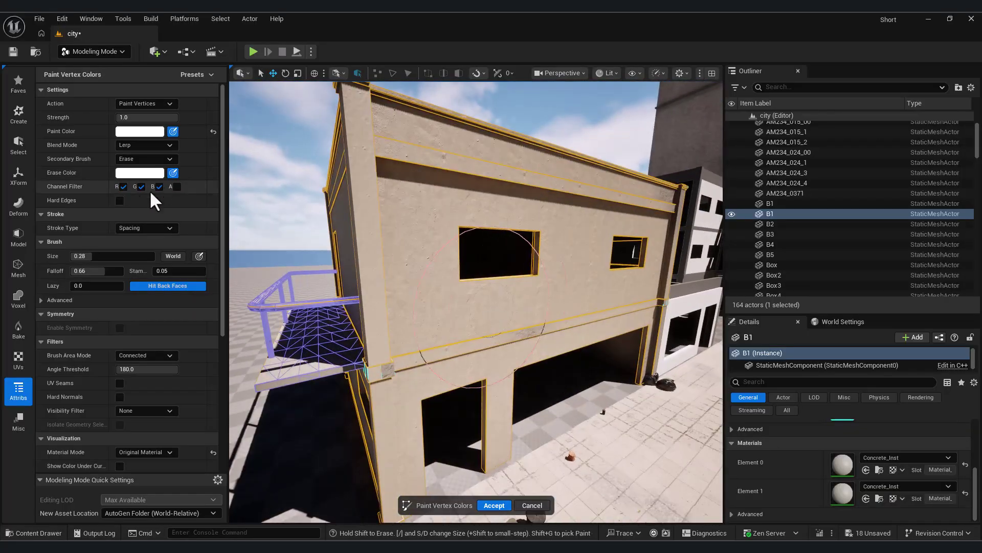
Restrict vertex painting to the red channel and set the erase colour to black.
left_click(159, 187)
left_click(142, 186)
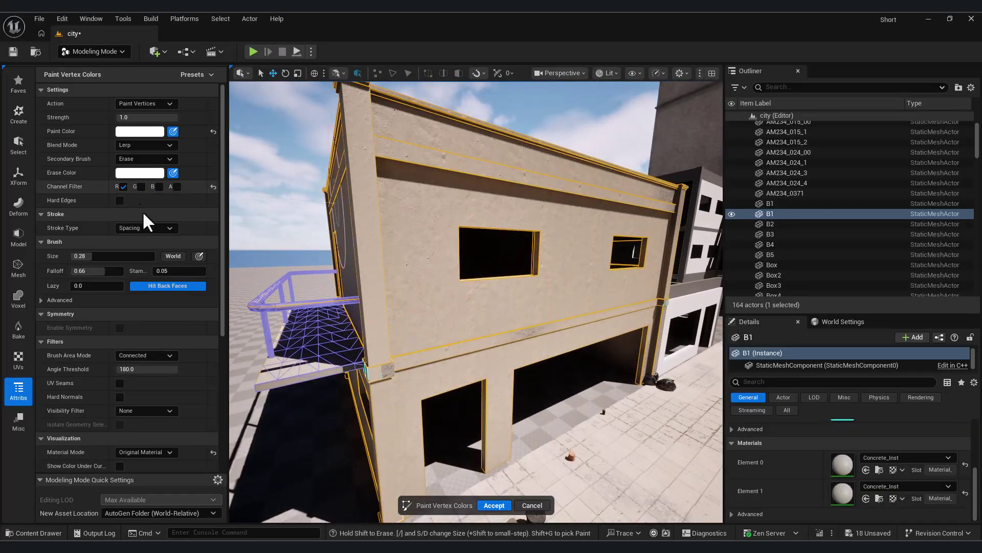
left_click(139, 173)
left_click(301, 409)
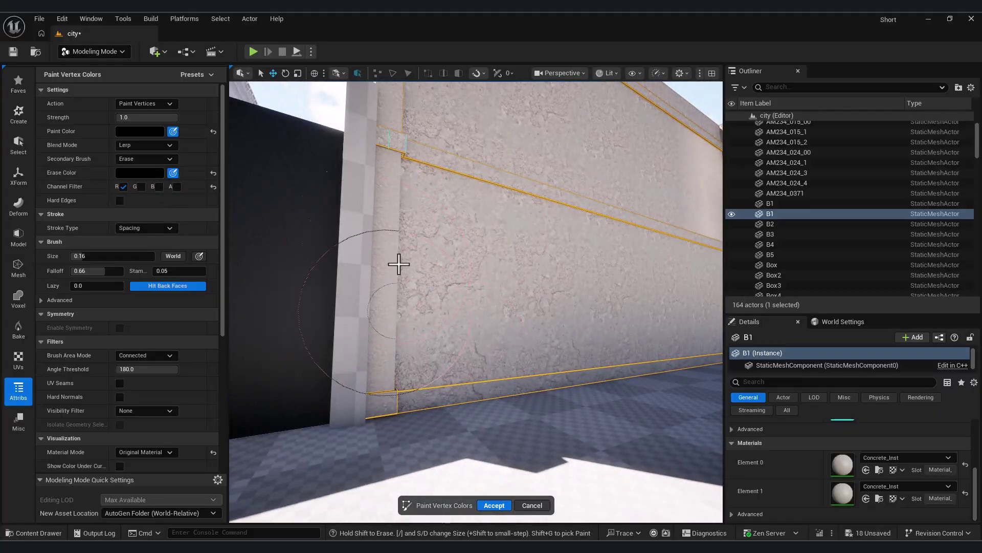
Set the paint colour to white and paint the building's side walls, switching the channel filter between green and red.
left_click(141, 186)
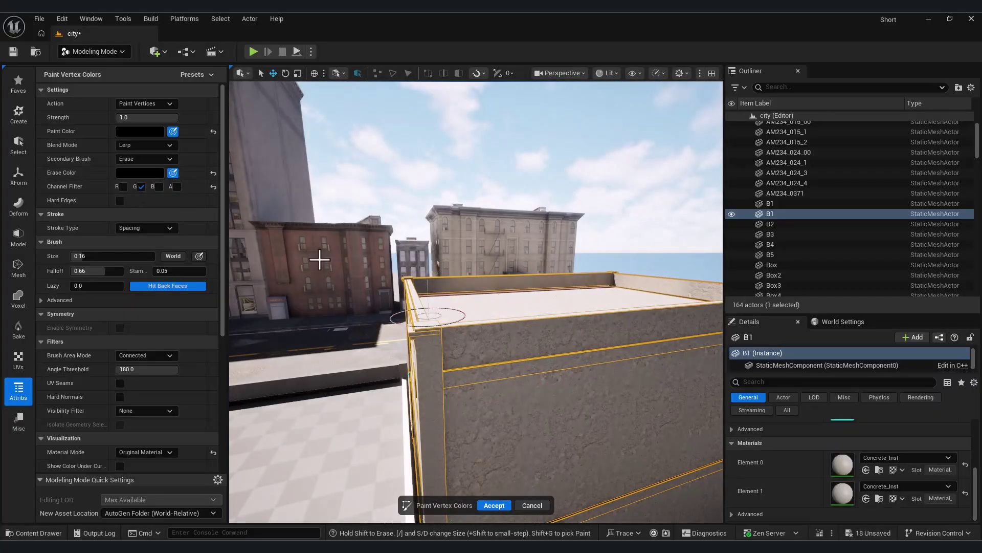
left_click(160, 174)
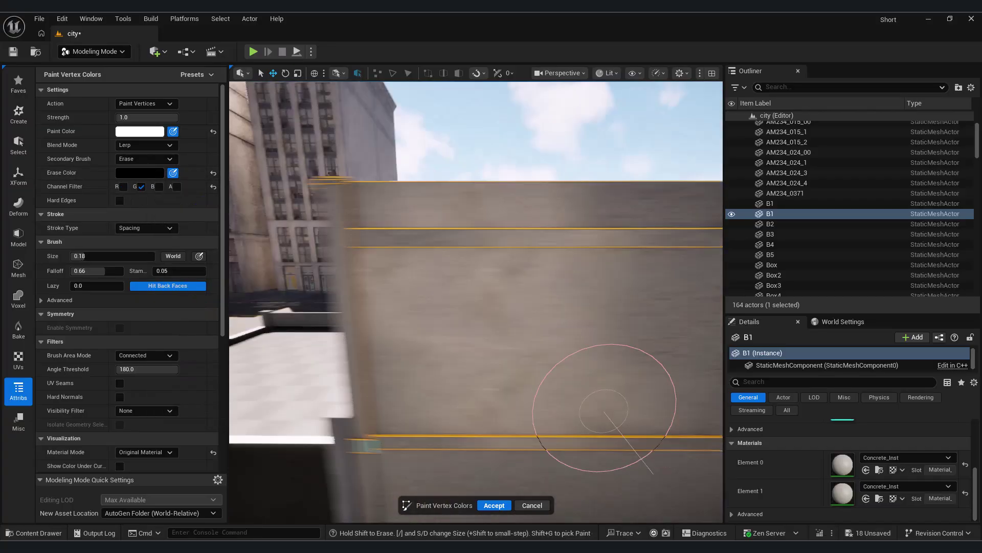
mouse_move(605, 412)
right_mouse_down()
mouse_move(555, 373)
mouse_move(551, 436)
mouse_move(380, 389)
mouse_move(407, 419)
mouse_move(502, 402)
right_mouse_up()
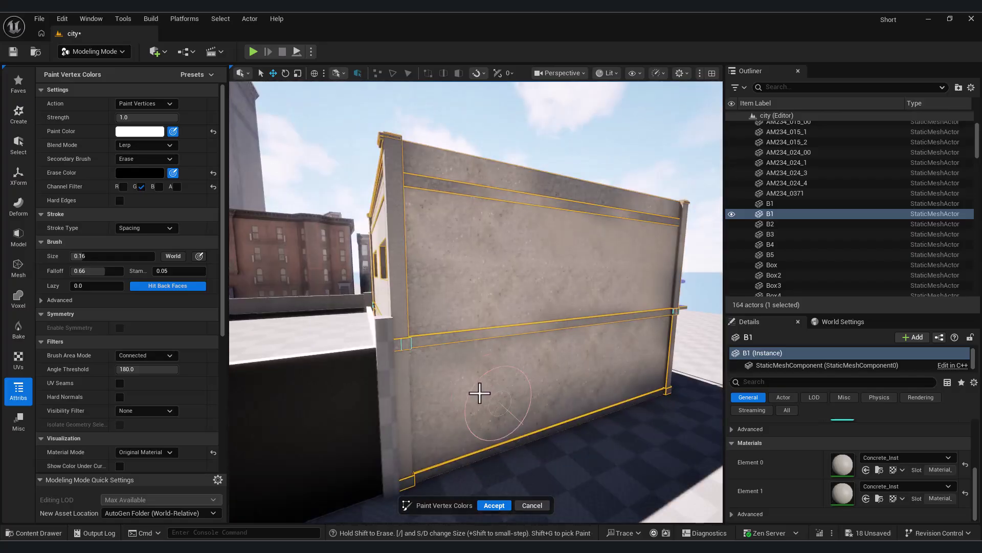
left_click(141, 186)
right_click_drag(397, 372, 517, 393)
mouse_move(348, 378)
right_mouse_down()
mouse_move(353, 333)
mouse_move(553, 366)
mouse_move(284, 238)
right_mouse_up()
left_click(123, 187)
left_click(142, 187)
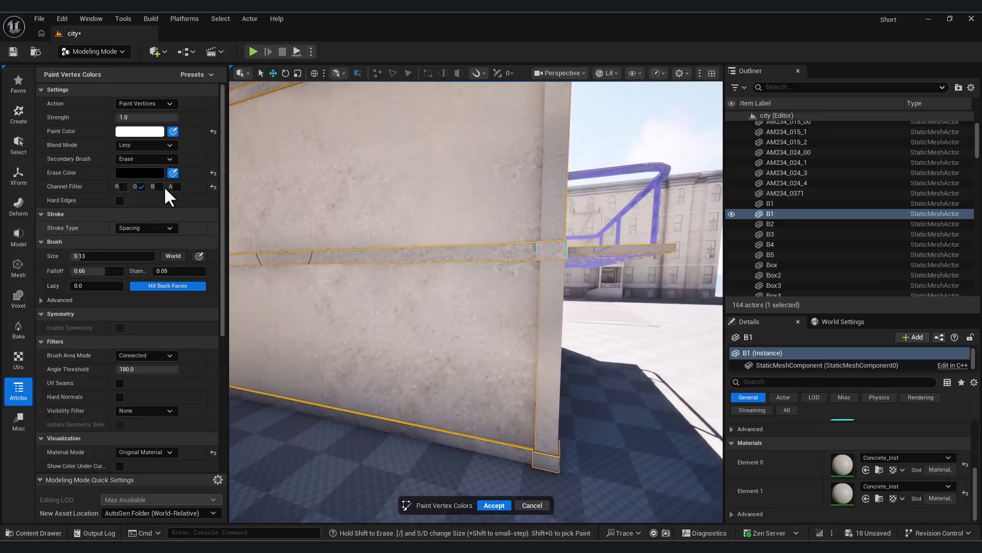
Set the vertex paint colour to black and the erase colour to white.
left_click(143, 130)
mouse_move(298, 204)
left_mouse_down()
mouse_move(298, 260)
mouse_move(303, 200)
left_mouse_up()
left_click(306, 360)
left_click(148, 174)
left_click(303, 410)
Paint green-channel wear along the parapet and around the windows with a small brush, and accept the vertex colours.
mouse_move(471, 371)
right_mouse_down()
mouse_move(450, 274)
mouse_move(410, 301)
mouse_move(419, 312)
mouse_move(389, 307)
right_mouse_up()
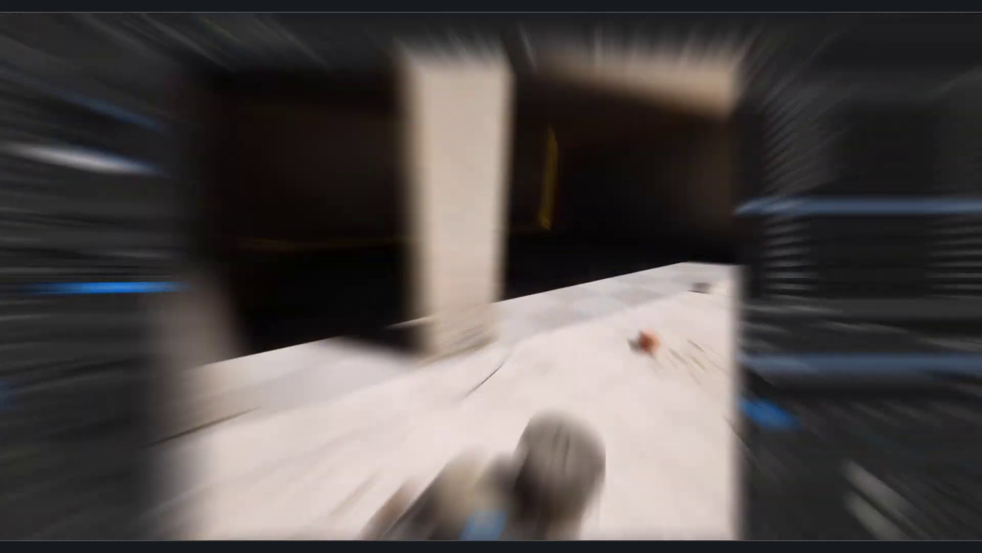
scroll(509, 230, "up", 5)
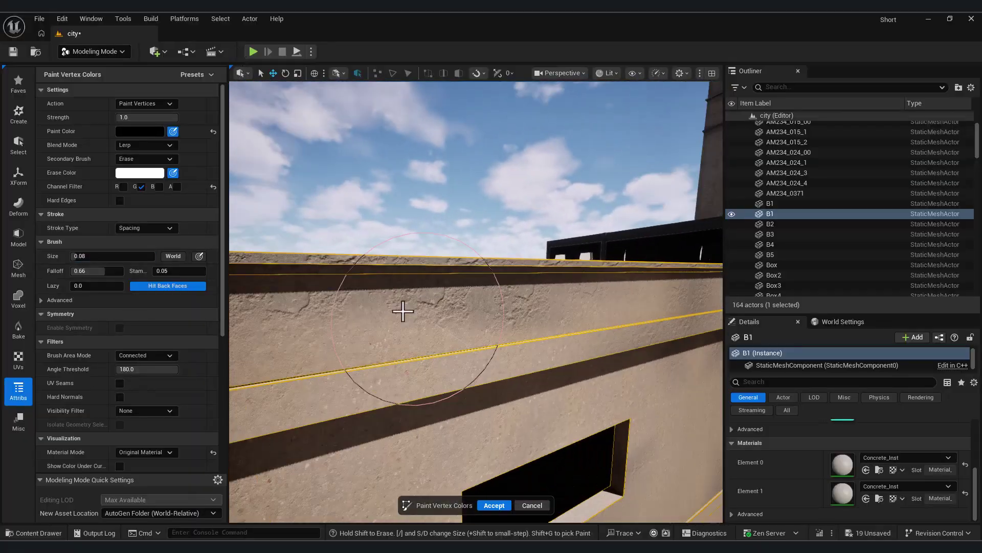
mouse_move(403, 311)
right_mouse_down()
mouse_move(381, 286)
mouse_move(537, 386)
right_mouse_up()
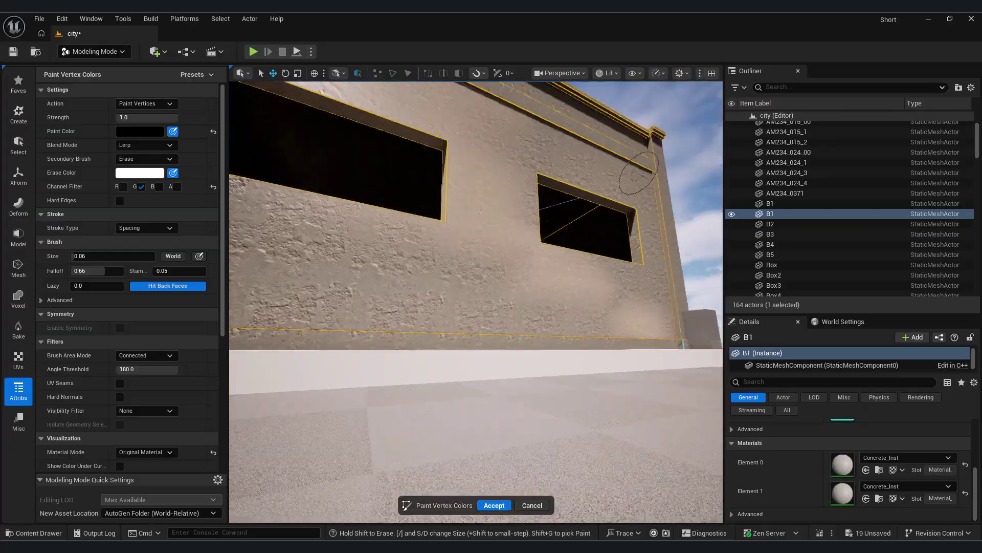
left_click(494, 505)
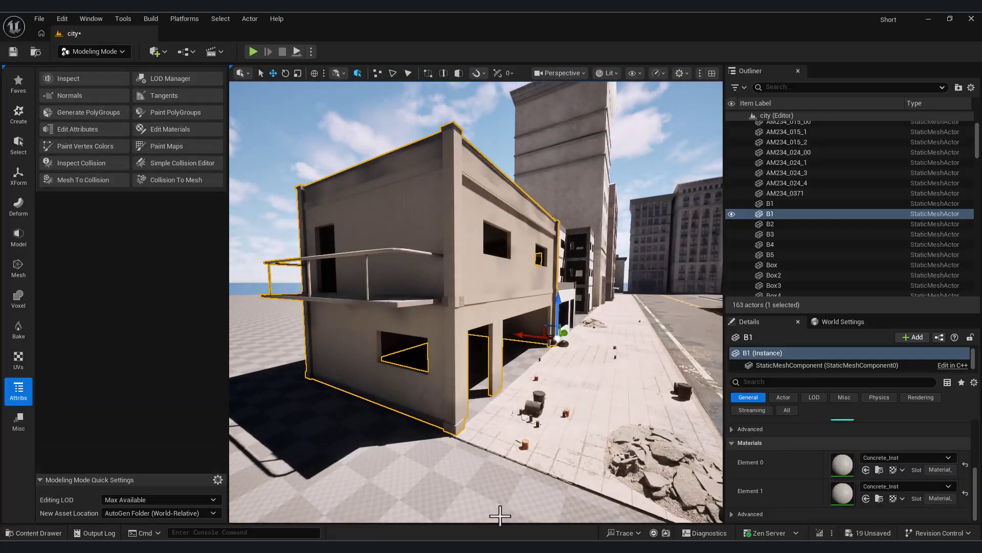
Open the Cocrete_type2 material and import the concrete texture files into the Concrete2 folder.
left_click(500, 516)
right_click_drag(500, 515, 471, 510)
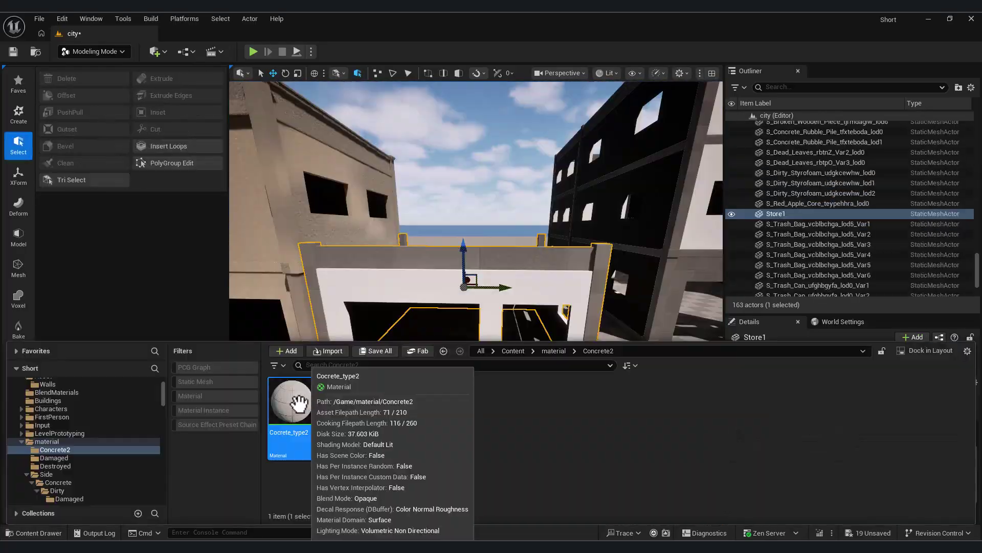
right_click(300, 404)
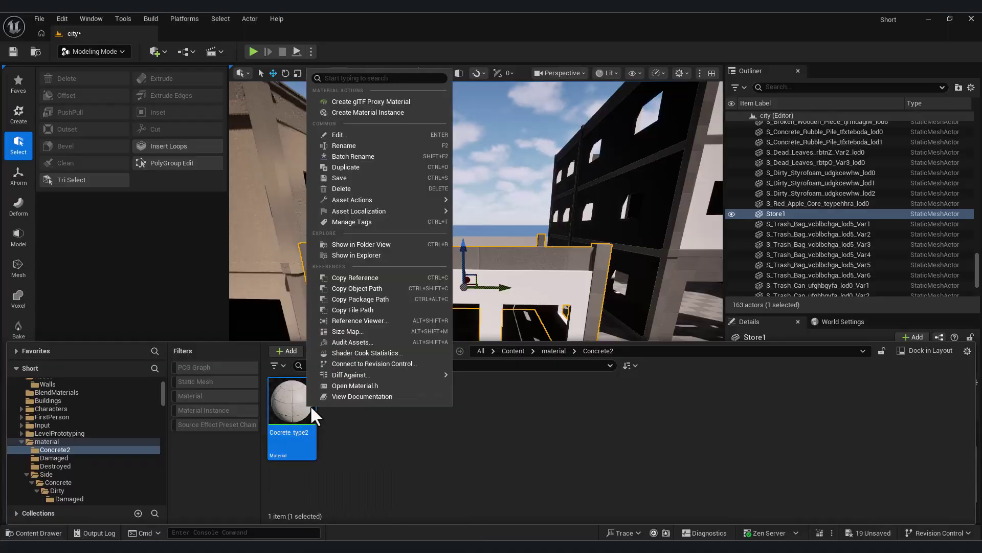
double_click(309, 403)
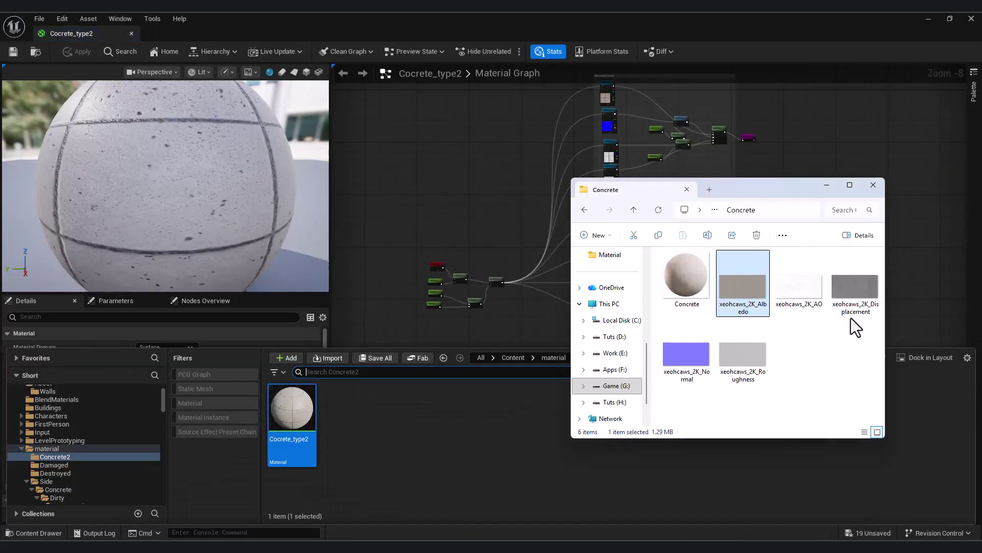
left_click_drag(686, 353, 423, 467)
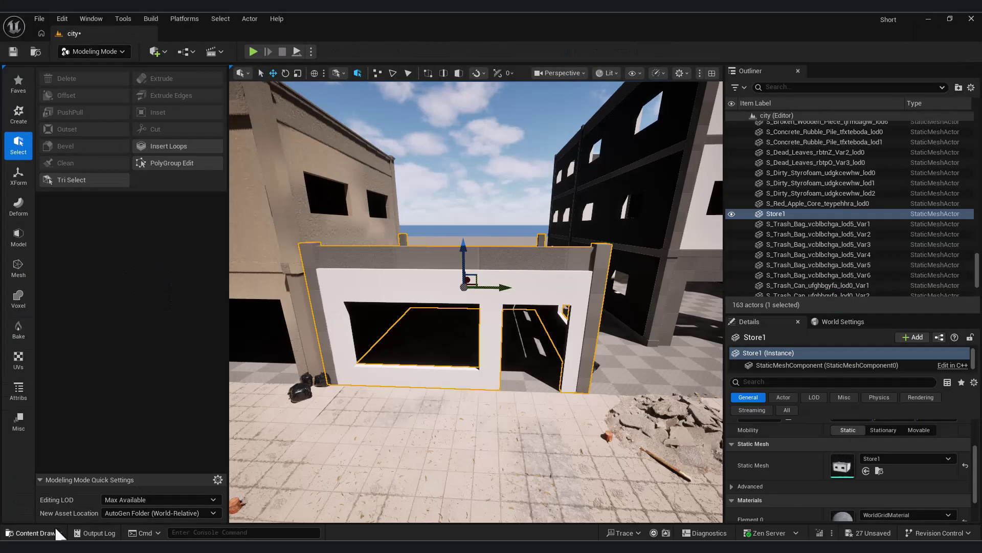
Create a material instance from Cocrete_type2 and open it for editing.
left_click(55, 526)
left_click(55, 449)
right_click(348, 404)
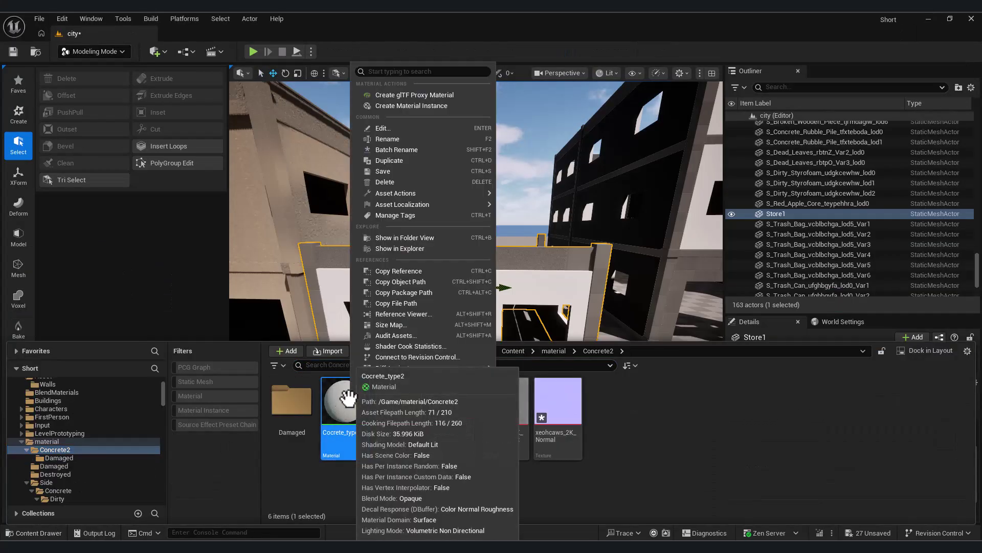
left_click(427, 107)
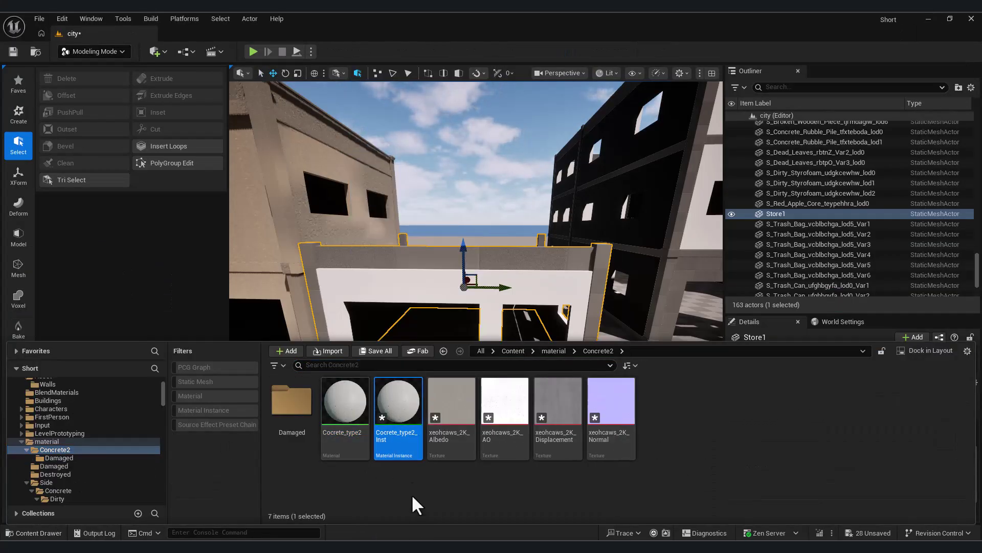
double_click(398, 400)
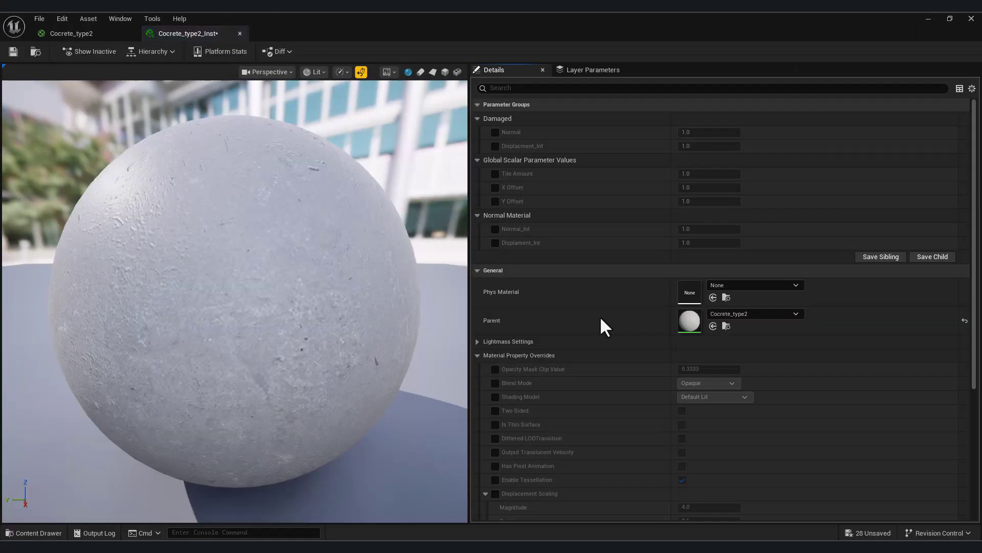
Shrink the instance editor to a floating window and assign Cocrete_type2_Inst to Store1's first material element.
left_click(950, 20)
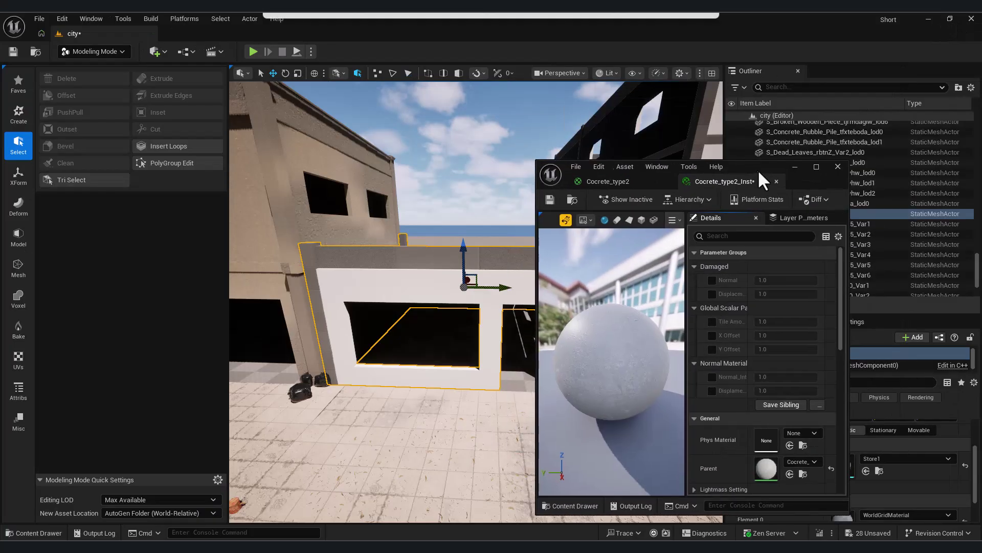
left_click_drag(787, 161, 646, 112)
scroll(840, 490, "down", 2)
left_click(33, 532)
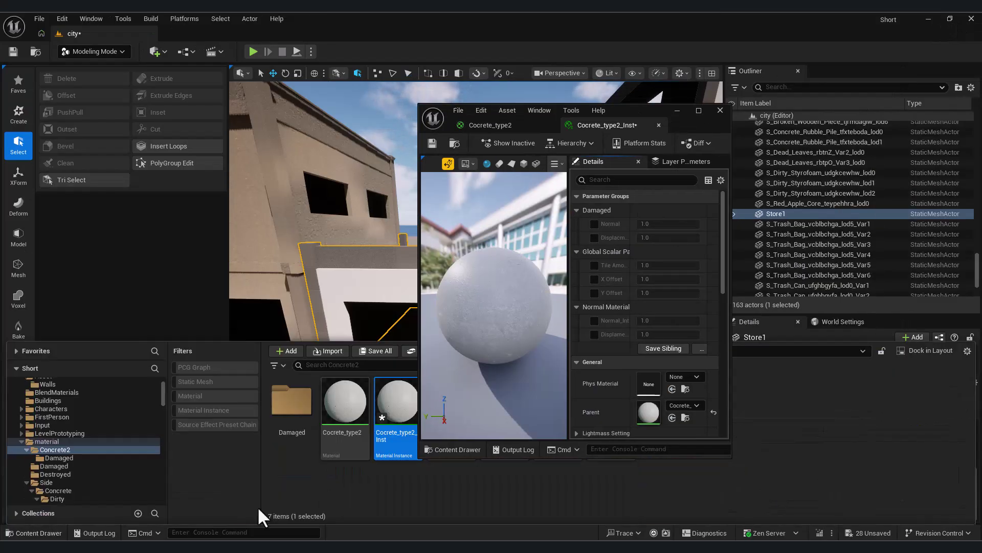
left_click(866, 470)
right_click_drag(328, 307, 366, 312)
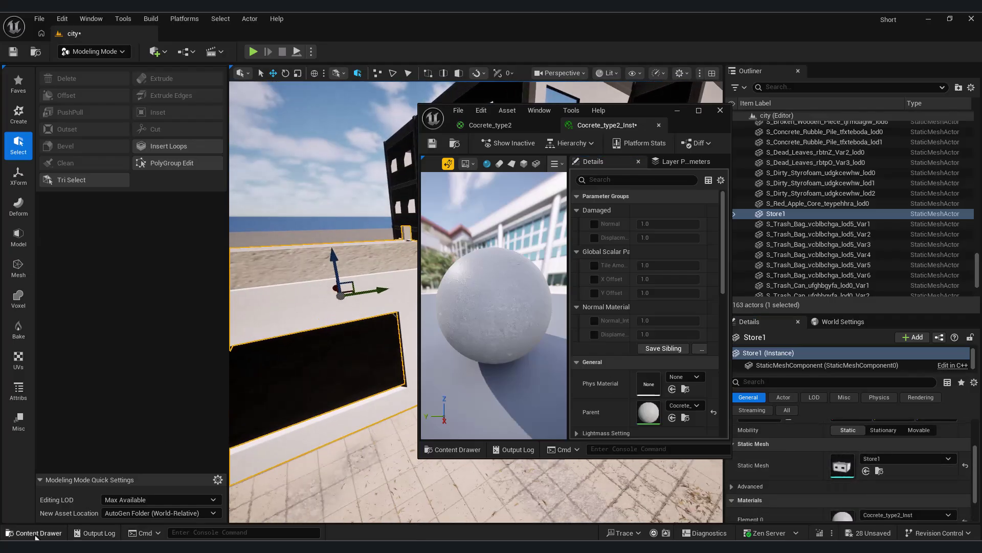
Assign Cocrete_type2_Inst to the remaining material elements of Store1.
left_click(35, 533)
scroll(83, 474, "down", 2)
left_click(82, 460)
left_click(396, 389)
left_click(224, 300)
scroll(839, 476, "down", 3)
left_click(865, 507)
right_click_drag(635, 488, 594, 489)
right_click_drag(358, 307, 369, 271)
left_click(35, 533)
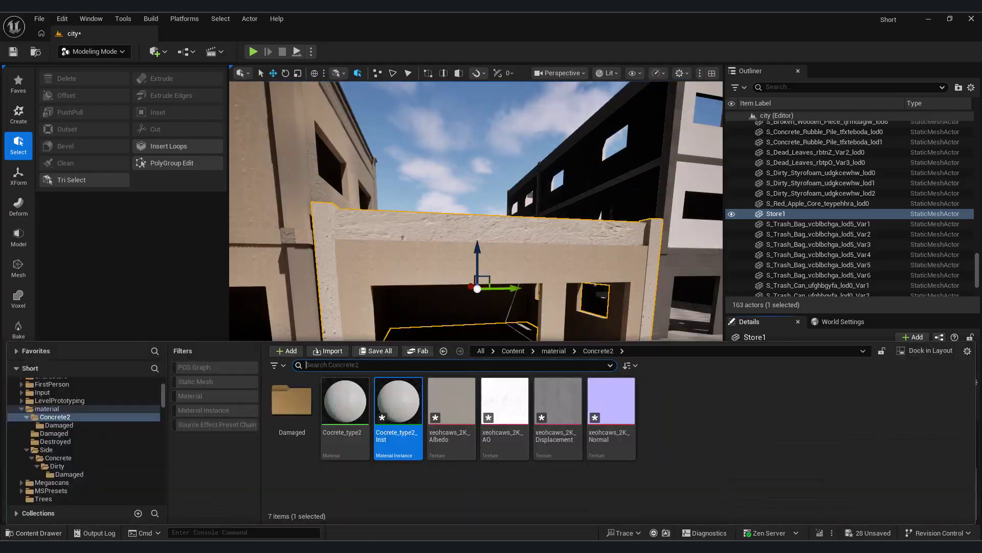
left_click(839, 328)
scroll(865, 476, "down", 3)
left_click(866, 498)
Adjust the Tile Amount parameter of Cocrete_type2_Inst to suit the store's walls and close the instance editor.
left_click(39, 534)
double_click(397, 403)
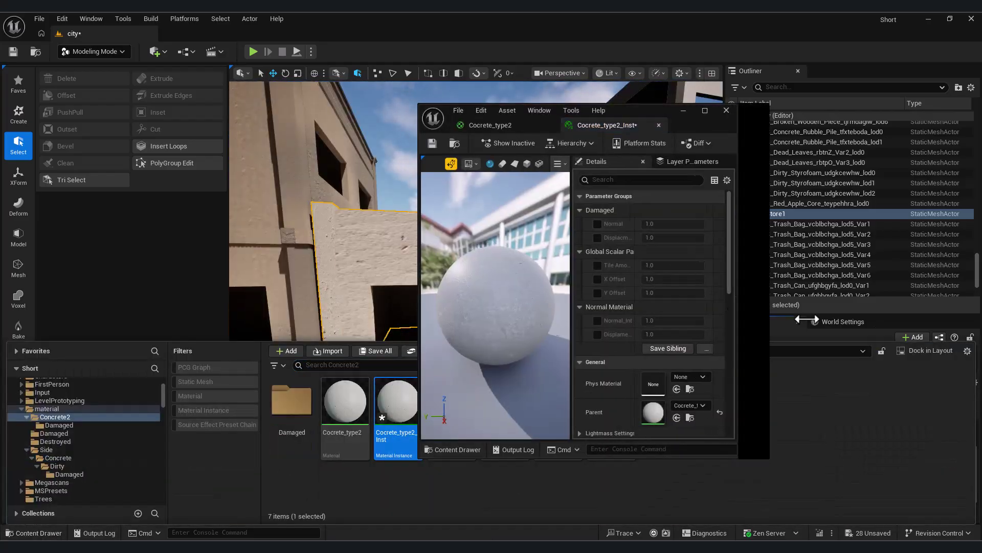
left_click_drag(734, 309, 889, 308)
left_click(668, 265)
left_click_drag(776, 265, 791, 266)
left_click_drag(670, 112, 804, 173)
right_click_drag(440, 286, 492, 274)
left_click(967, 173)
Start vertex painting on Store1 with its original material shown and restrict the channel filter to red.
left_click(94, 51)
left_click(134, 78)
left_click(18, 392)
left_click(177, 112)
mouse_move(223, 287)
left_mouse_down()
mouse_move(225, 315)
mouse_move(238, 204)
mouse_move(214, 346)
left_mouse_up()
scroll(204, 318, "up", 5)
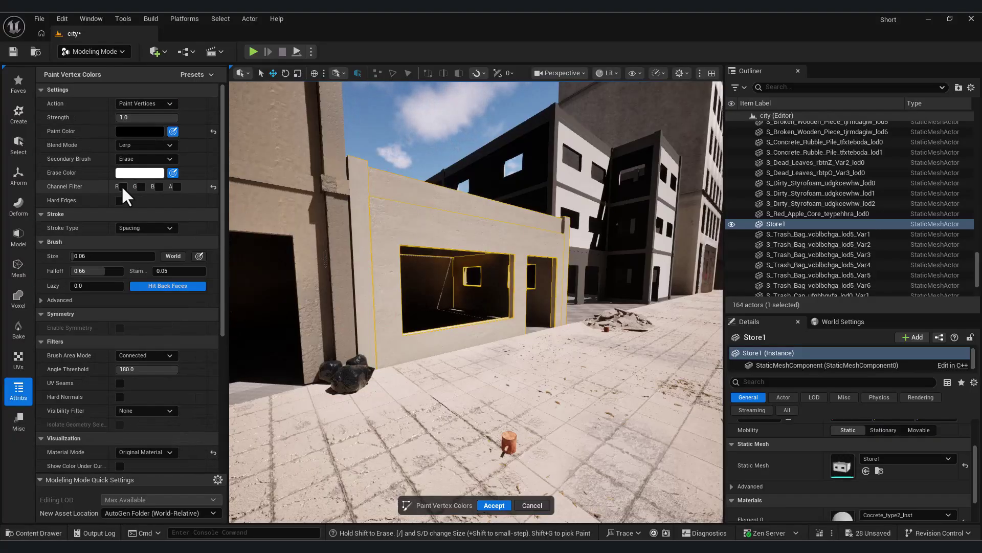
left_click(123, 186)
left_click(141, 187)
right_click_drag(410, 256, 399, 245)
left_click_drag(338, 189, 389, 202)
right_click_drag(399, 246, 383, 266)
key("ctrl+z")
Paint red-channel dirt along the base of Store1's front wall and onto the parapet corner.
mouse_move(428, 368)
left_mouse_down()
mouse_move(377, 379)
mouse_move(585, 353)
left_mouse_up()
right_click_drag(586, 353, 511, 355)
key("d")
key("d")
left_click_drag(512, 355, 525, 352)
right_click_drag(524, 352, 568, 302)
left_click_drag(568, 303, 541, 318)
mouse_move(541, 317)
right_mouse_down()
mouse_move(522, 333)
mouse_move(512, 327)
right_mouse_up()
Set the brush falloff to 0.77, stamp spacing to 0.01, strength to 0.2232 and size to 0.11 for the side wall.
scroll(134, 410, "down", 3)
left_click_drag(97, 207, 94, 207)
left_click_drag(179, 222, 164, 223)
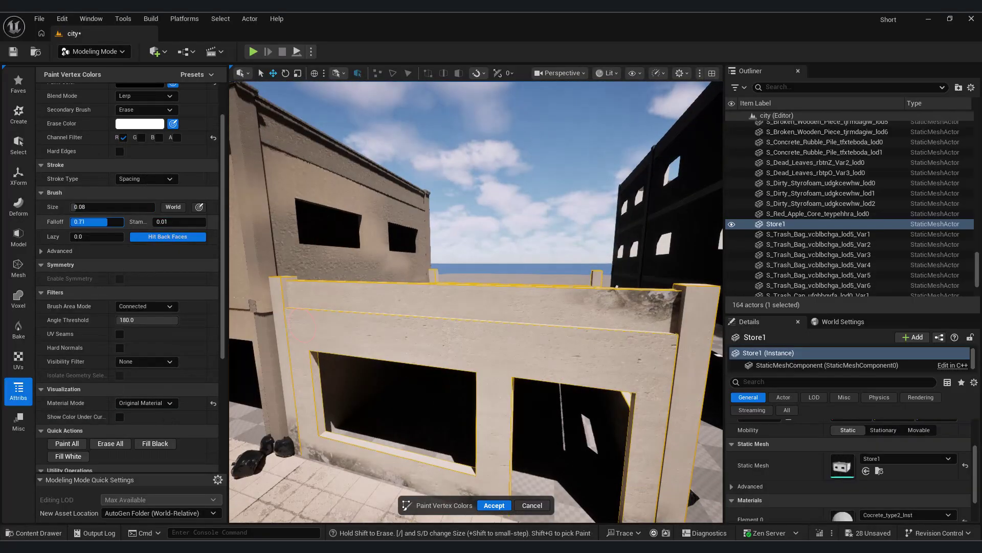
scroll(175, 340, "up", 2)
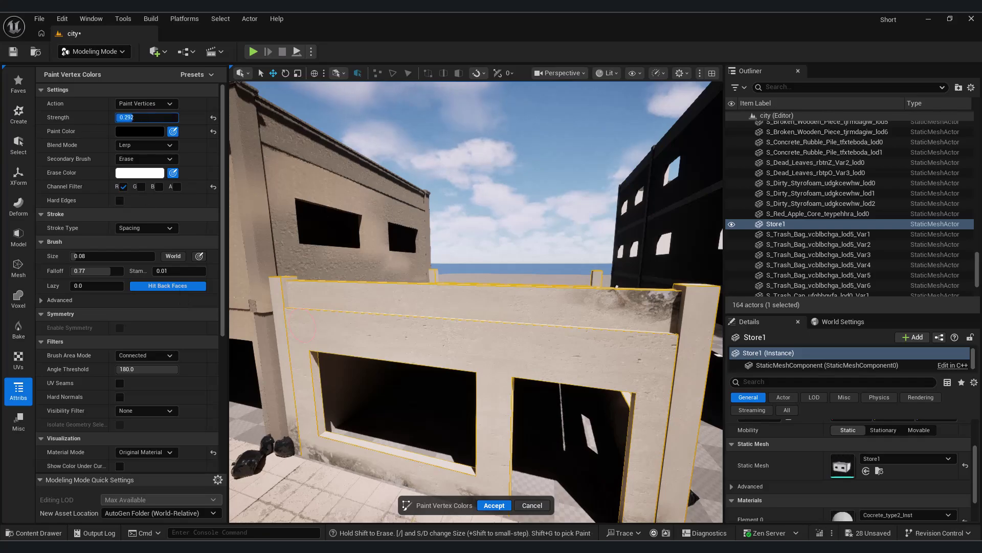
mouse_move(409, 328)
right_mouse_down()
mouse_move(557, 309)
mouse_move(579, 449)
mouse_move(440, 320)
mouse_move(554, 349)
mouse_move(387, 370)
right_mouse_up()
key("]")
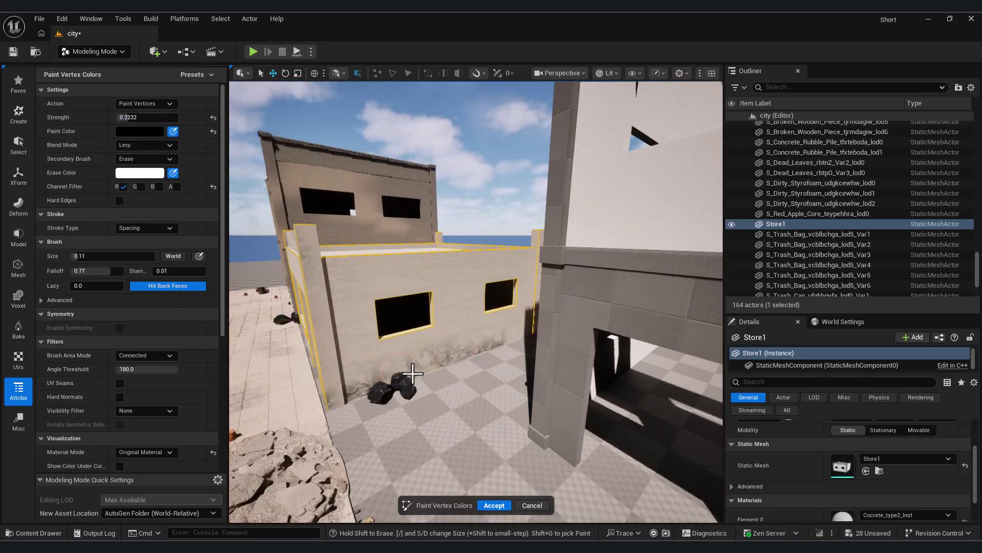
Play the level and walk along the sidewalk to examine the painted store up close.
mouse_move(477, 266)
right_mouse_down()
mouse_move(660, 307)
mouse_move(530, 325)
right_mouse_up()
key("s")
right_click_drag(660, 283, 553, 291)
key("alt+p")
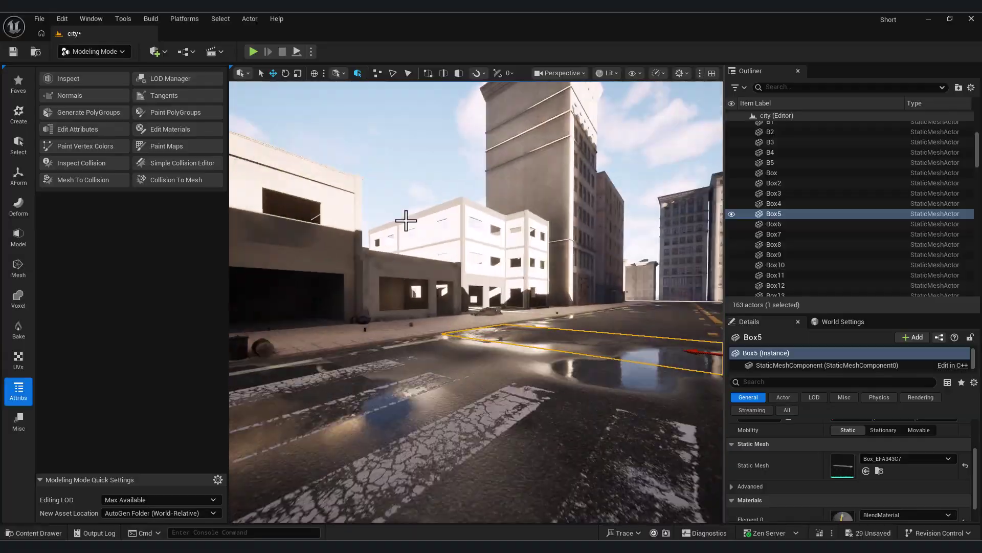
key("w")
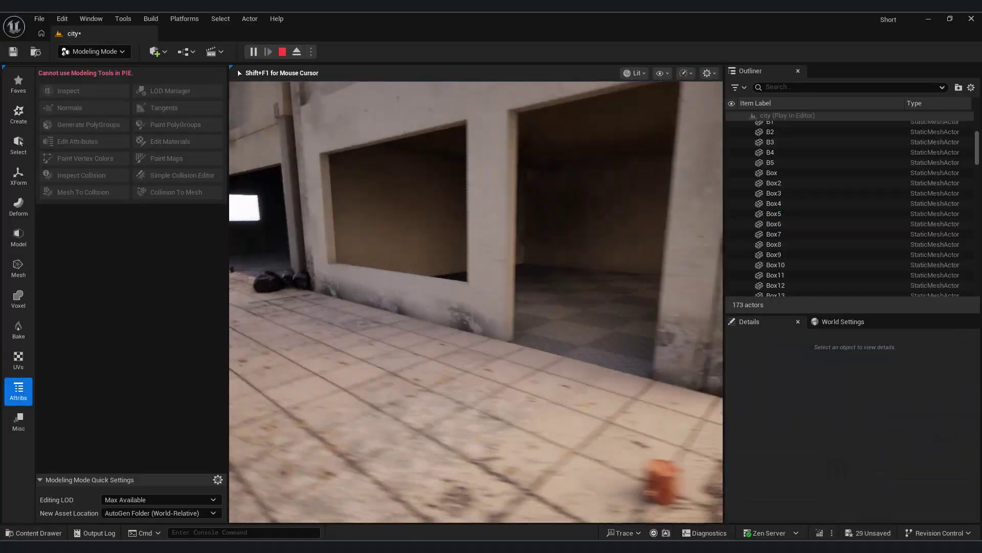
key("w")
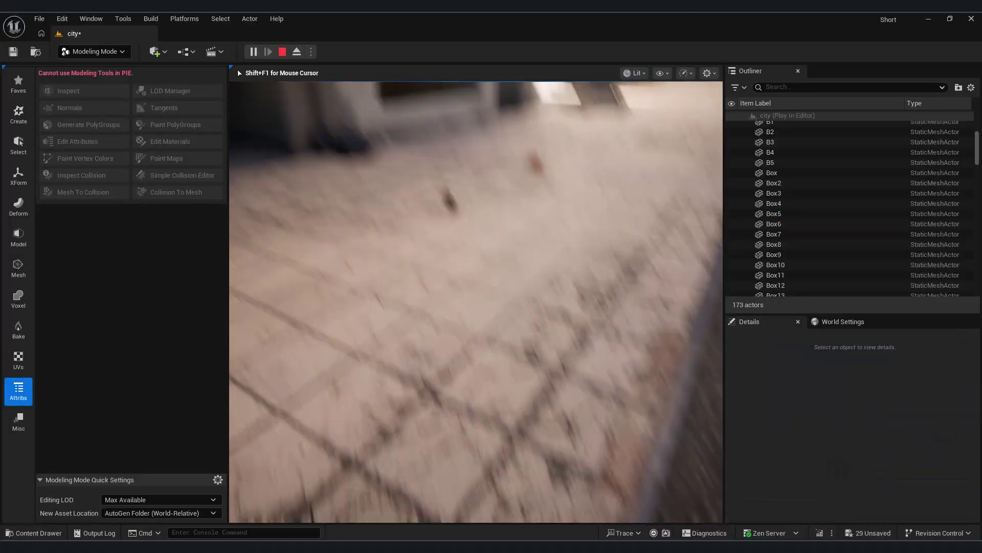
key("Escape")
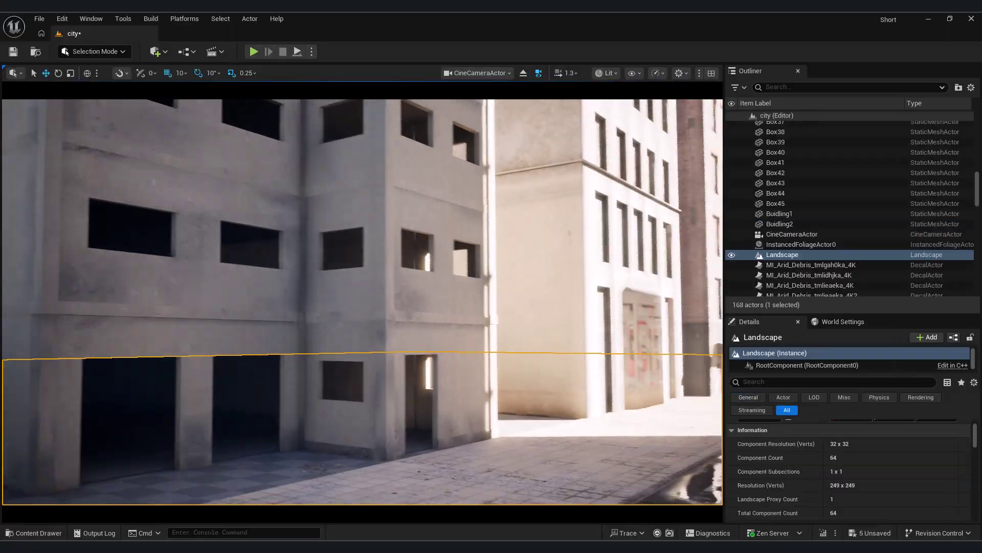
Place a W_Cor1 trim piece as a sill under Buidling1's front window at location 500, -6360, 550.
key("s")
left_click(53, 533)
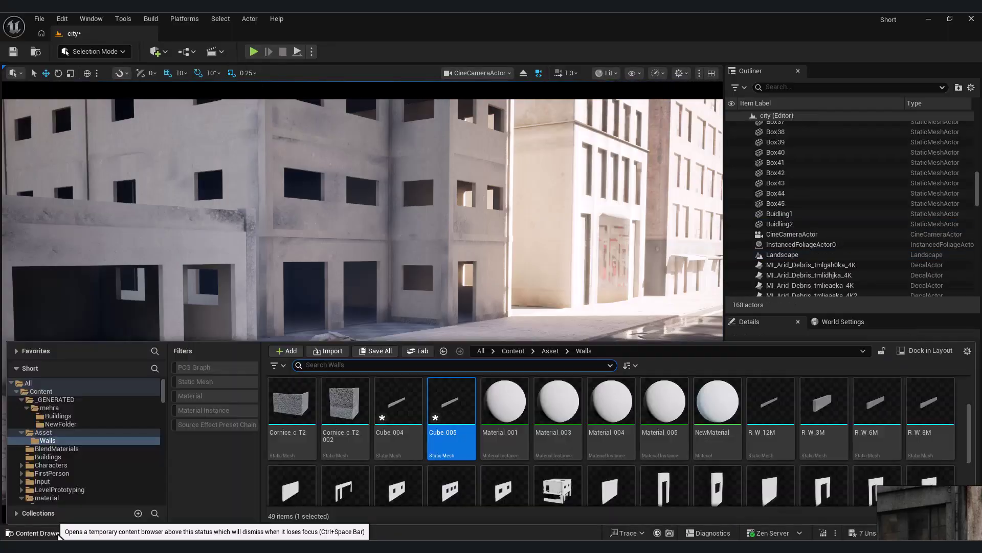
left_click_drag(761, 446, 308, 205)
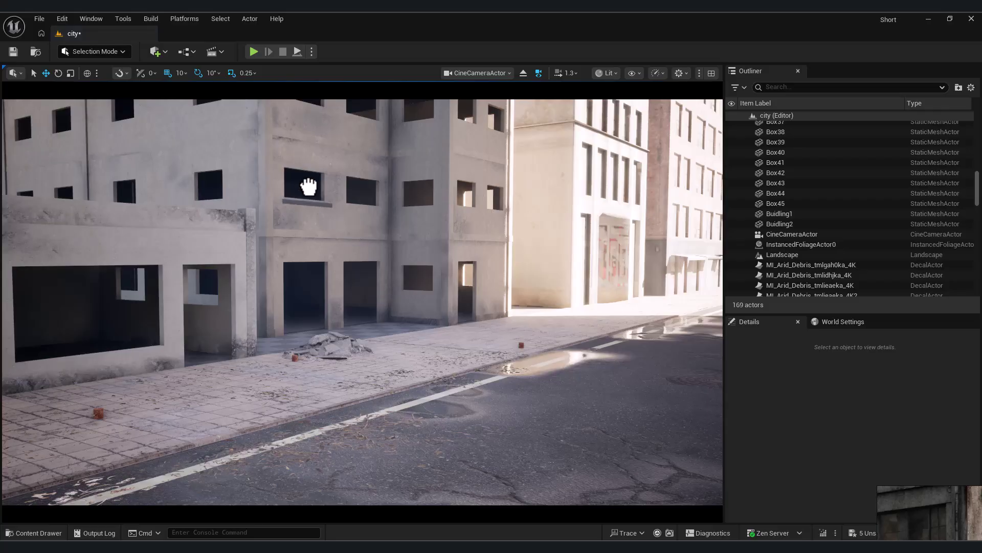
key("w")
mouse_move(308, 205)
right_mouse_down()
mouse_move(261, 179)
mouse_move(318, 199)
right_mouse_up()
left_click_drag(446, 250, 434, 250)
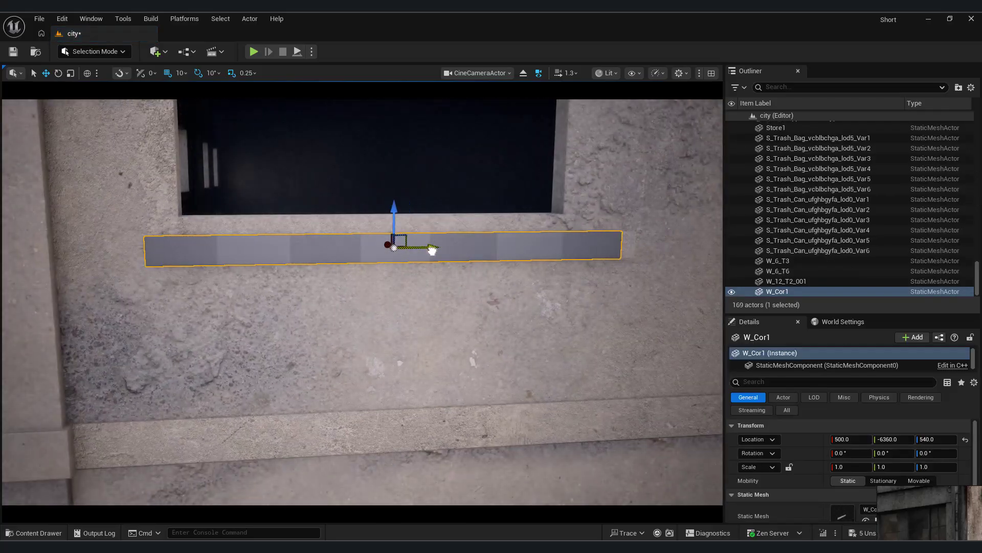
left_click_drag(391, 219, 392, 203)
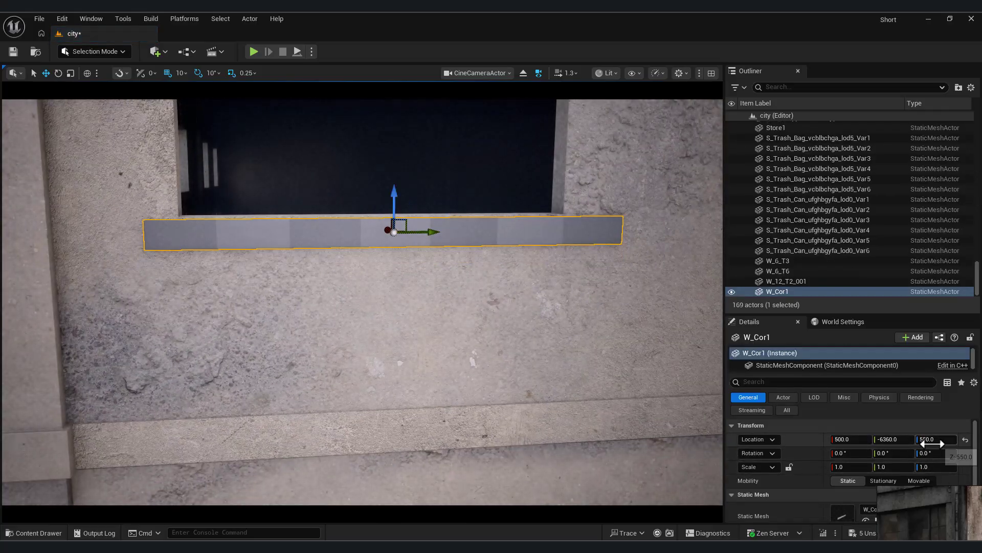
Add a copy of the sill beneath the neighbouring window on the same floor.
key("s")
mouse_move(356, 317)
right_mouse_down()
mouse_move(378, 312)
mouse_move(357, 317)
right_mouse_up()
key("w")
key("s")
mouse_move(590, 331)
right_mouse_down()
mouse_move(601, 323)
mouse_move(589, 328)
right_mouse_up()
left_click(511, 279)
key("w")
mouse_move(512, 278)
right_mouse_down()
mouse_move(522, 281)
mouse_move(512, 297)
right_mouse_up()
Select both window sills and copy them to the two windows on the floor above.
right_click_drag(226, 87, 235, 57)
key("d")
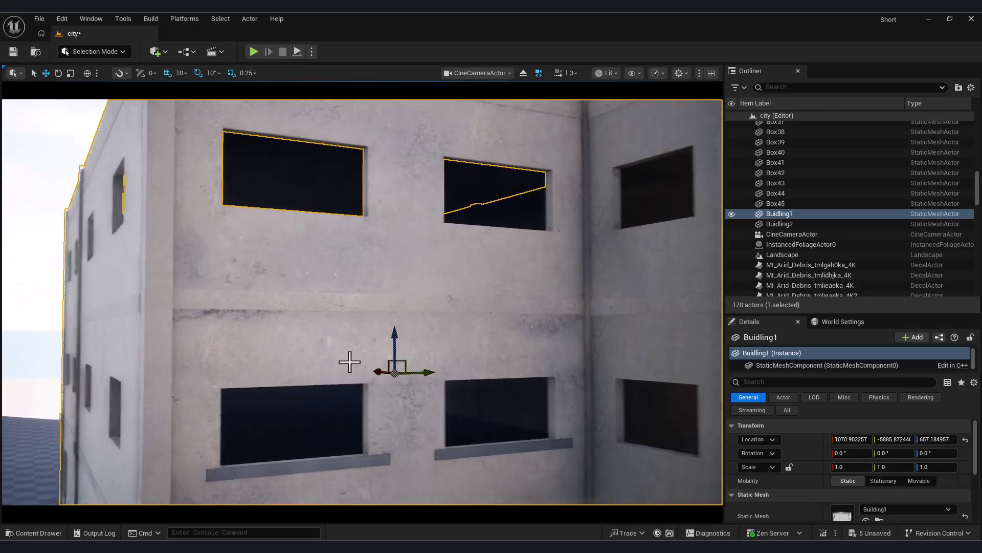
left_click(336, 467)
left_click(463, 449, "ctrl")
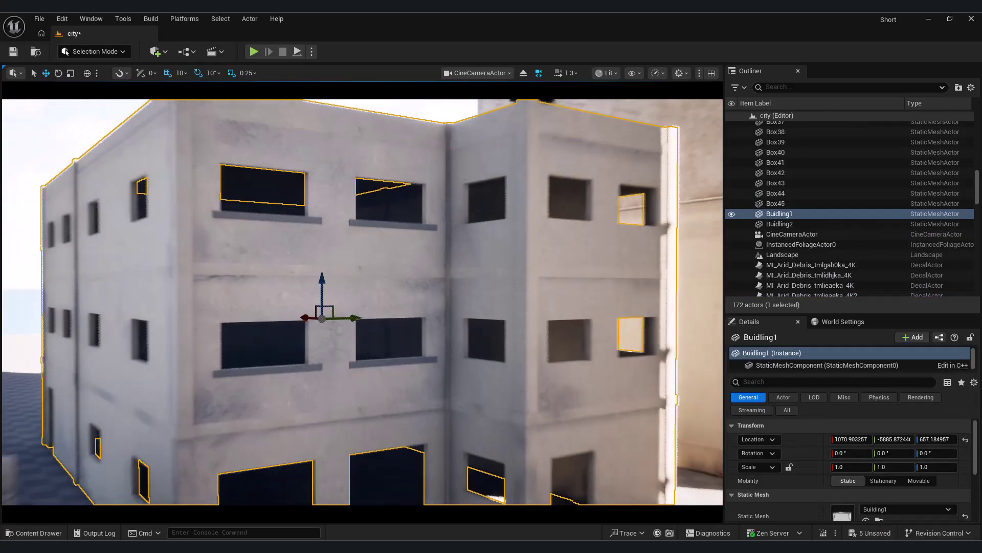
Apply the MI_Rusty_Metal_Sheet_tj4kedvcw_2K material to the Window mesh in the front opening.
mouse_move(300, 121)
right_mouse_down()
mouse_move(292, 123)
mouse_move(300, 121)
right_mouse_up()
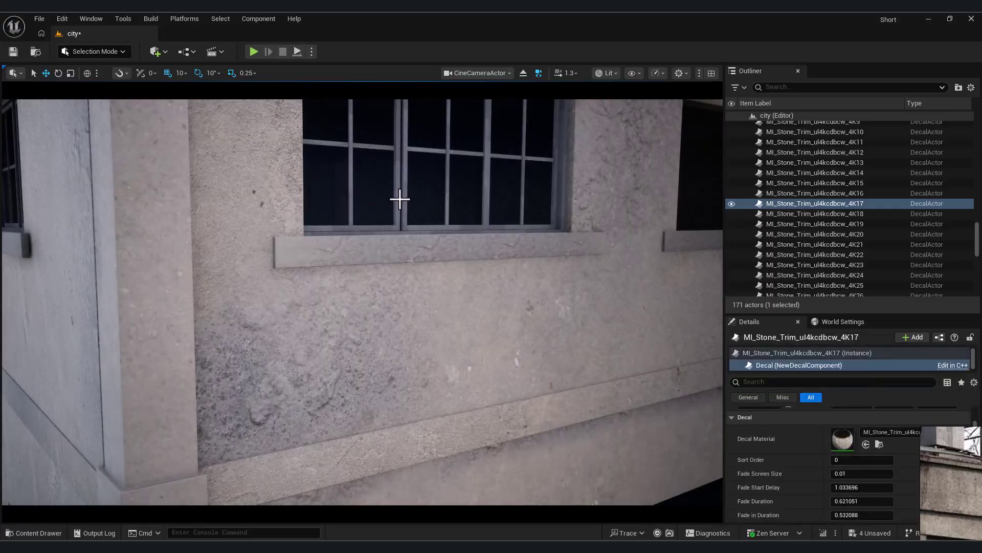
left_click(399, 197)
key("ctrl+space")
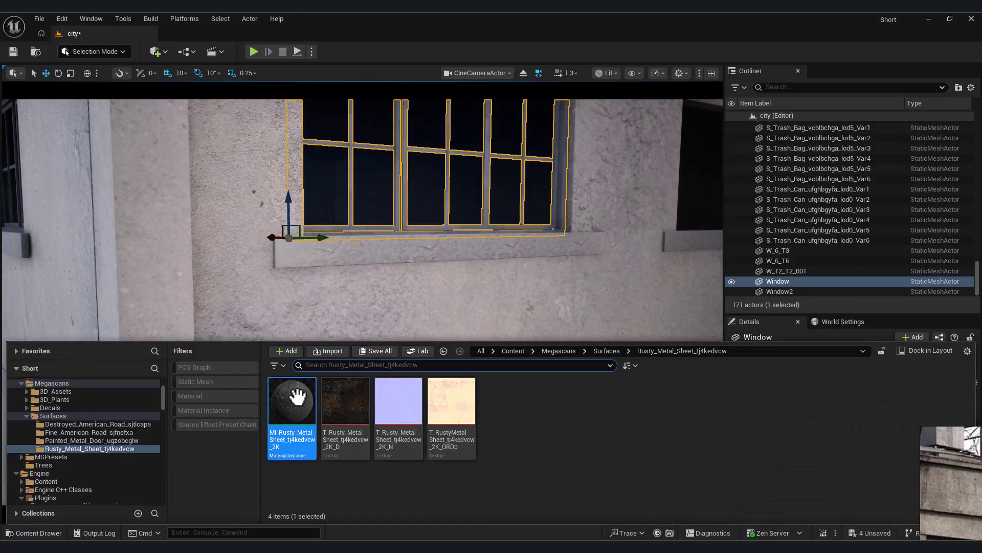
left_click(43, 533)
scroll(822, 456, "down", 2)
left_click(866, 497)
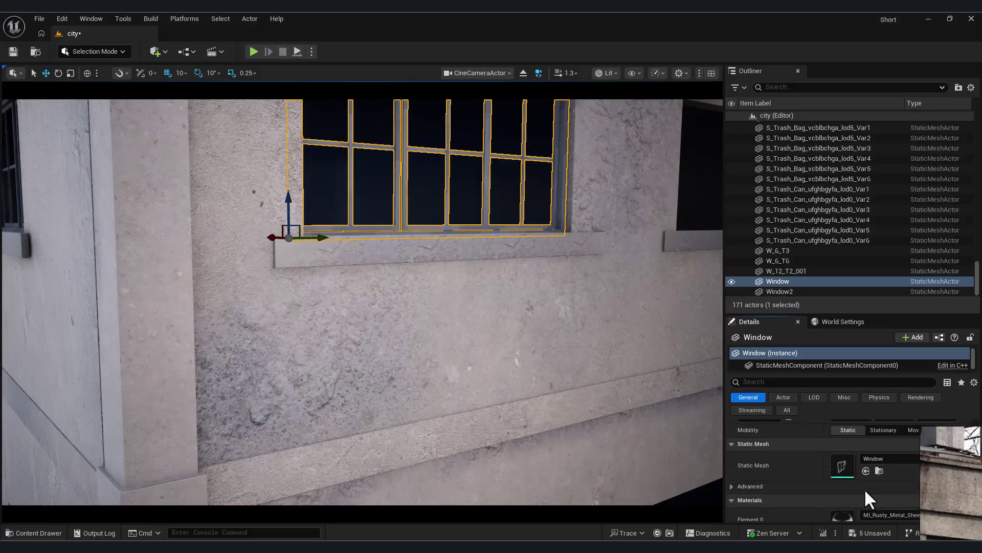
right_click_drag(512, 332, 539, 304)
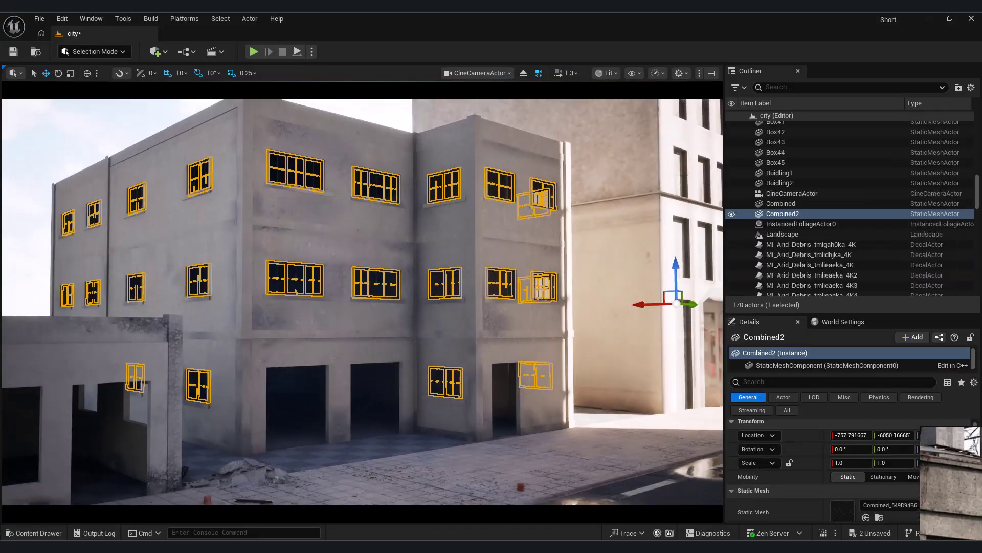
Toggle the visibility of the Combined2 window frames to compare the building with and without them.
left_click(732, 214)
left_click(731, 213)
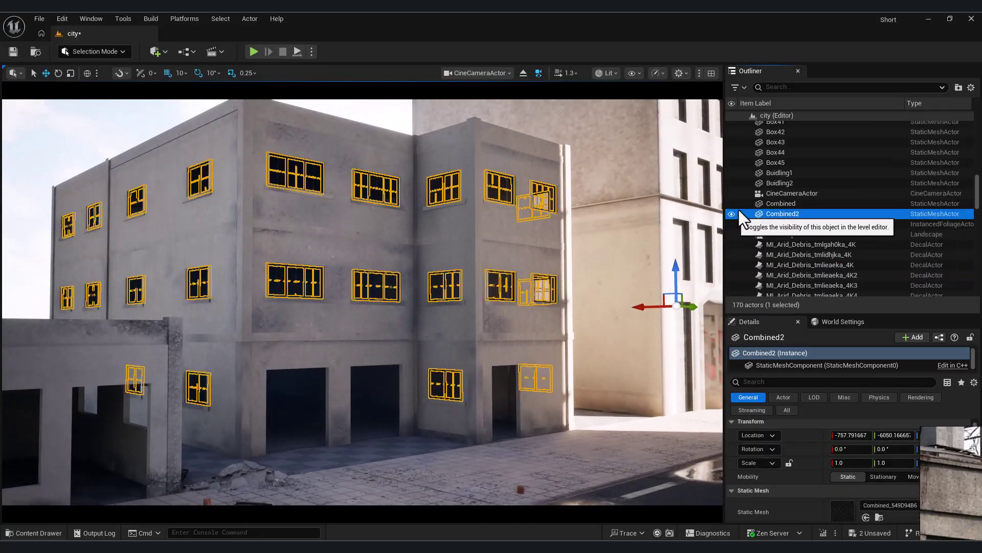
left_click(731, 213)
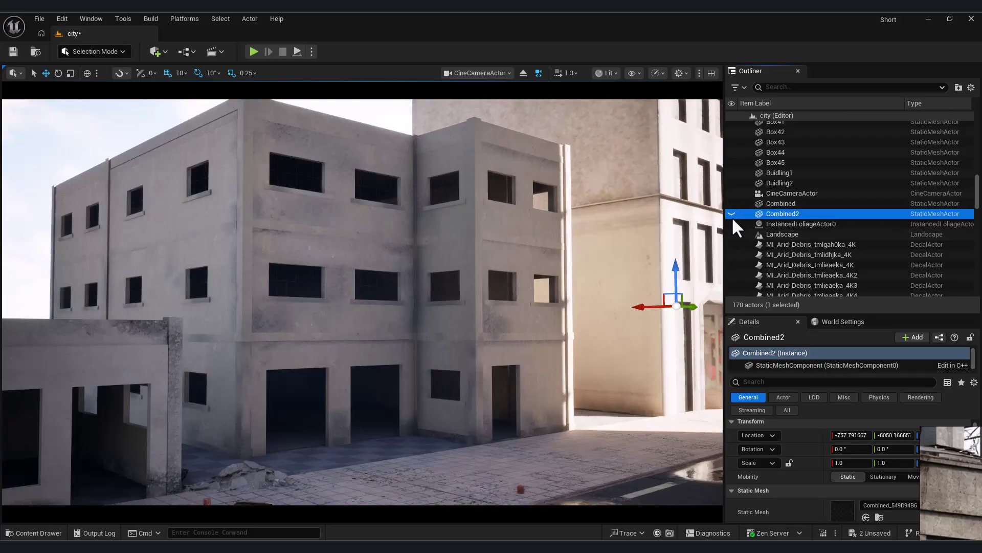
left_click(731, 213)
Apply MI_Corrugated_Metal_Sheet_uk3lcdvew_2K to the panel in the garage doorway and set its Tiling X and Tiling Y to 6.
left_click(406, 439)
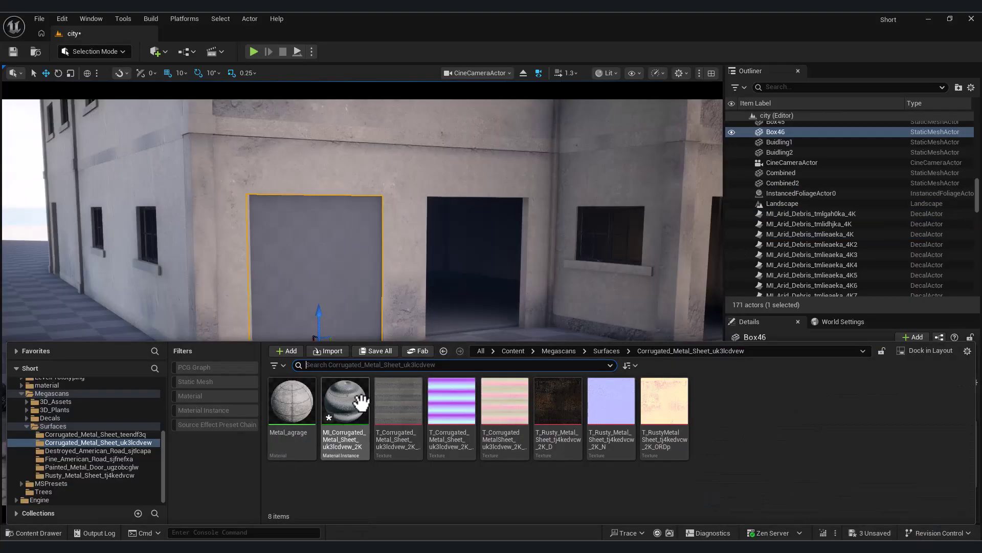
scroll(822, 517, "down", 3)
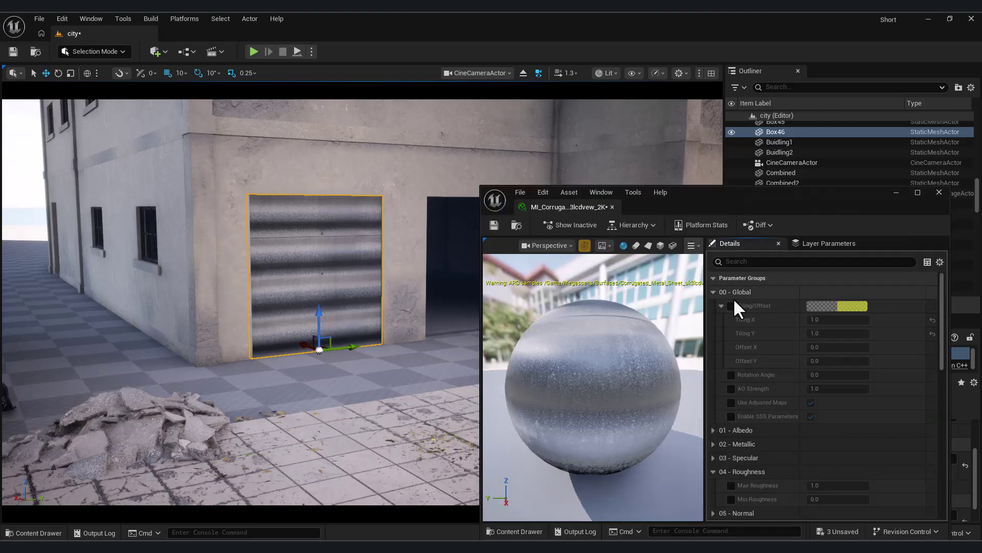
left_click(825, 319)
left_click(843, 333)
type("3")
left_click(834, 320)
type("6")
left_click(841, 333)
type("6")
left_click(835, 321)
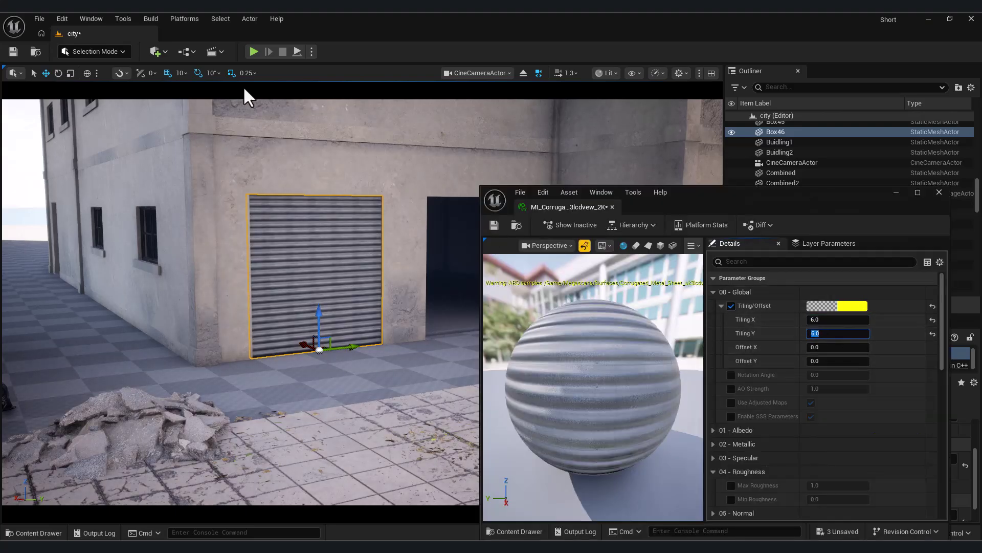
Copy the corrugated metal shutter into the neighbouring garage doorway and put away its material editor.
left_click_drag(304, 343, 494, 350)
left_click(897, 193)
left_click(494, 350)
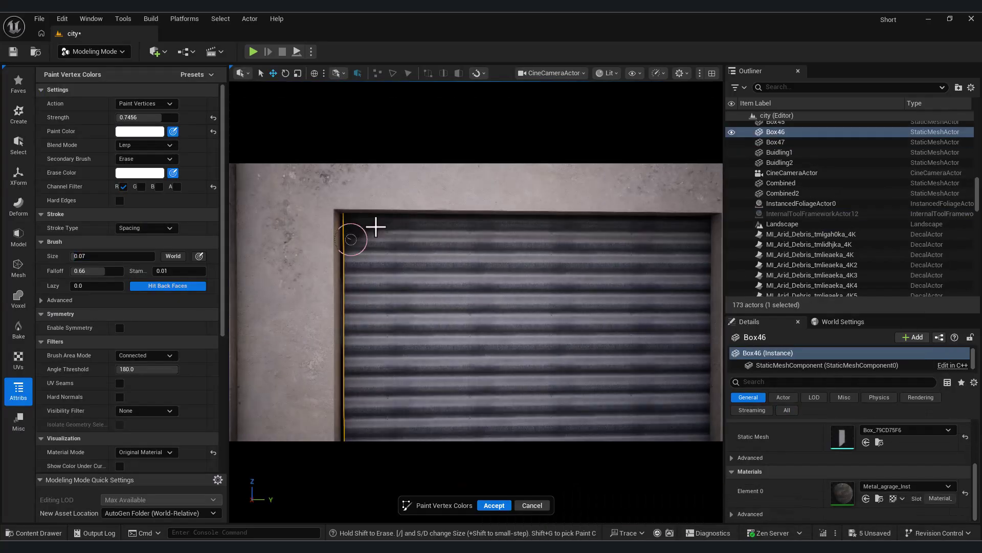
Vertex-paint dark wear along the edges and bottom of the Box46 shutter in the first garage doorway.
right_click_drag(565, 216, 443, 348)
left_click_drag(443, 349, 445, 331)
right_click_drag(445, 331, 496, 323)
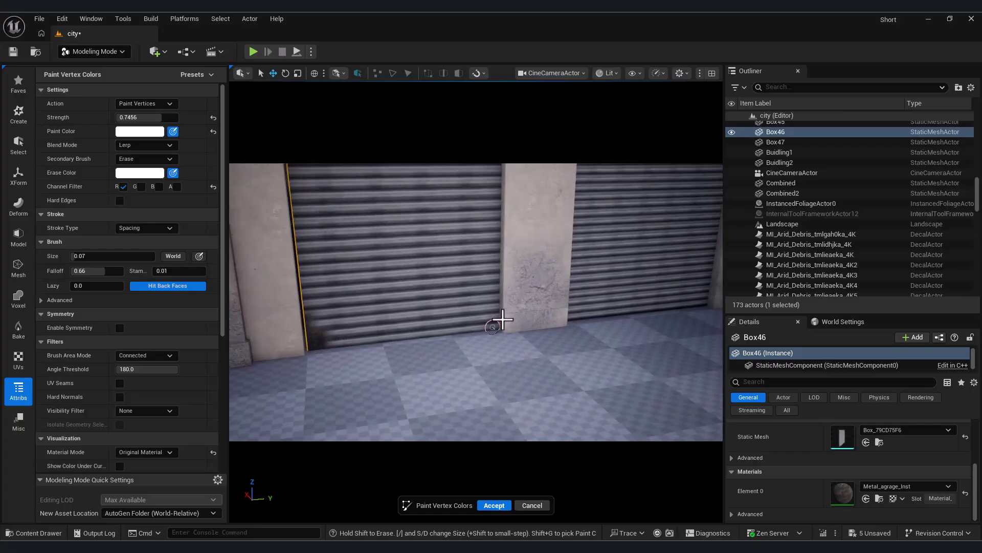
right_click_drag(401, 336, 464, 315)
left_click(461, 392)
right_click_drag(461, 391, 432, 287)
right_click_drag(428, 414, 307, 408)
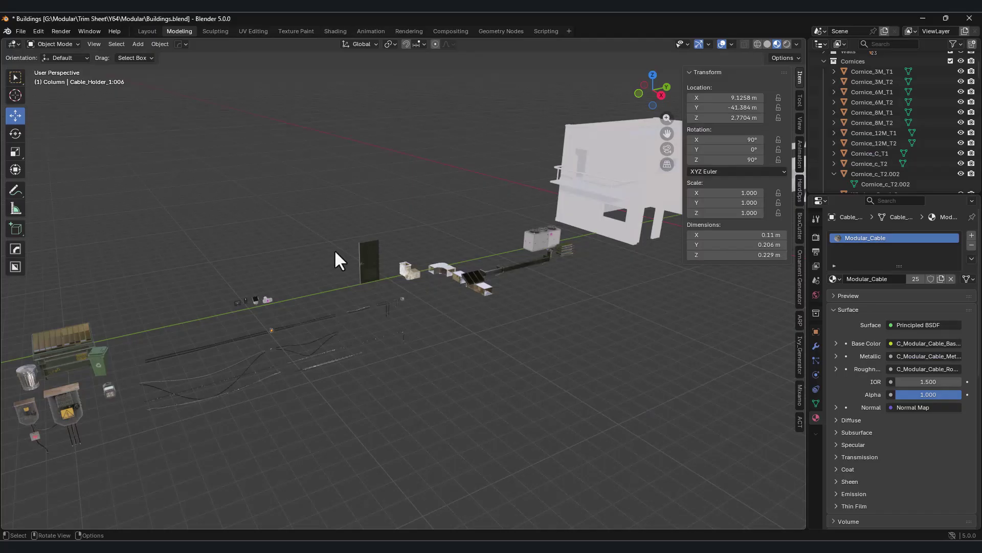
Switch to Blender and look over the modelled door, pipe, cable and trash props.
scroll(340, 259, "up", 3)
left_click_drag(377, 290, 345, 307)
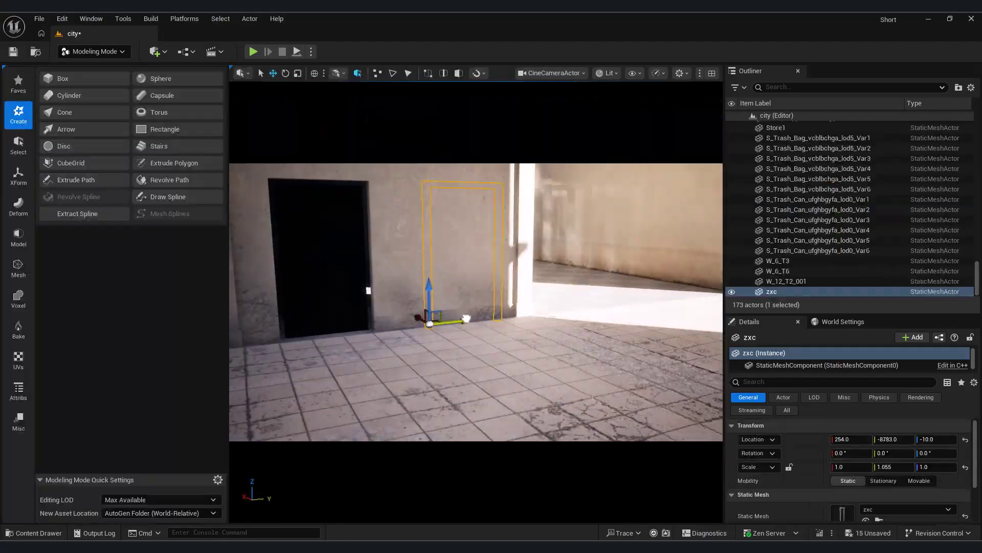
Switch to Unreal Engine and add the Win_Awning_02 mesh from the Props folder to the building.
key("ctrl+space")
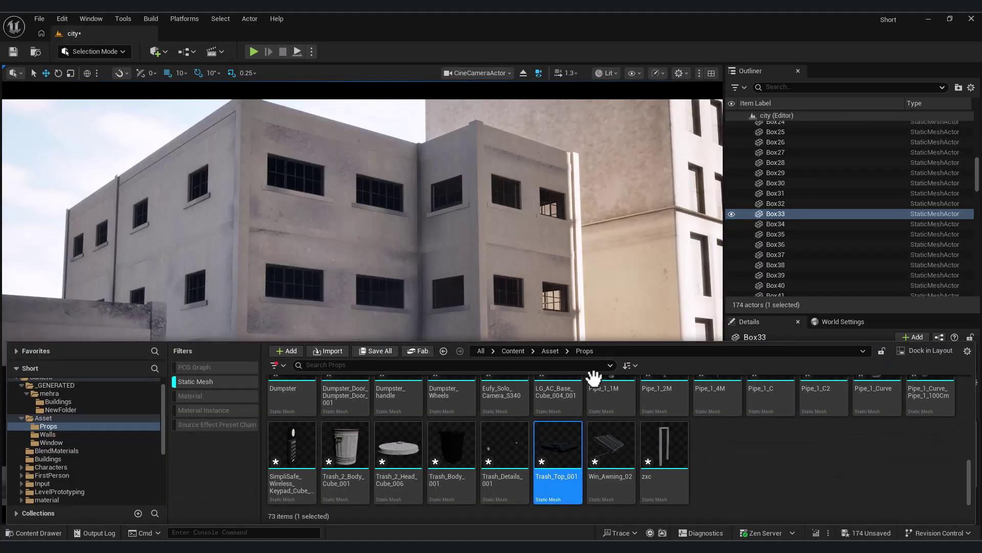
left_click_drag(611, 444, 522, 425)
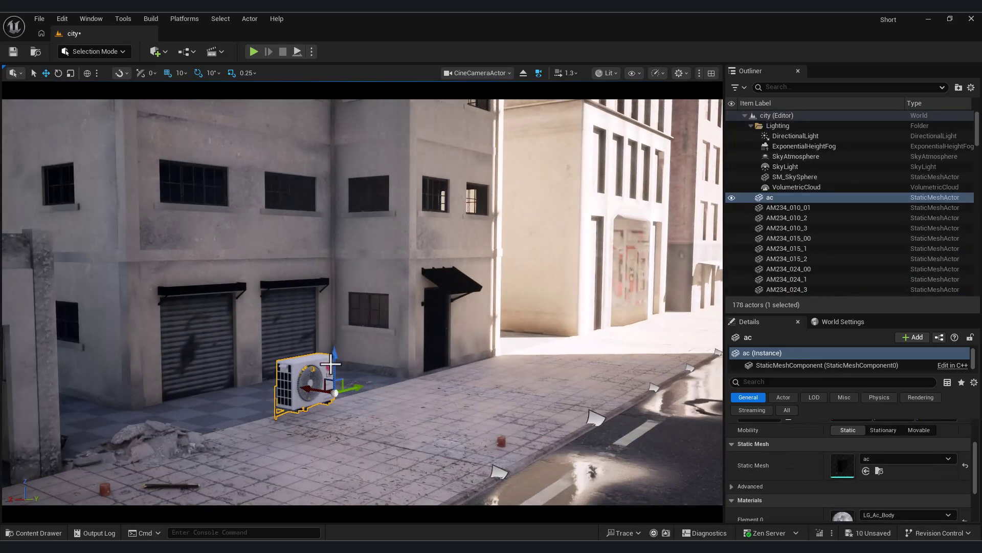
Raise the ac unit from the sidewalk and mount it on the front wall above the first garage shutter, near the corner.
left_click_drag(307, 379, 314, 230)
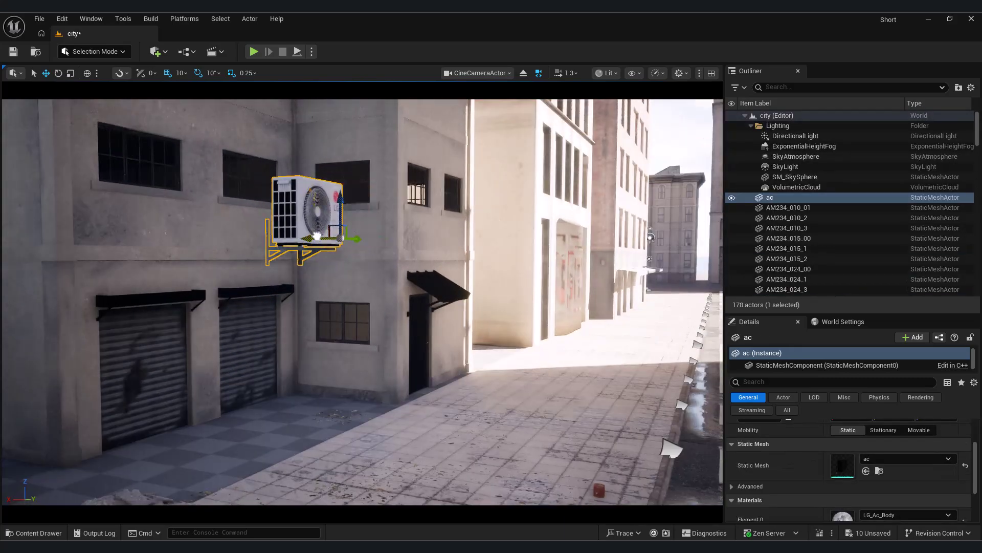
left_click_drag(318, 236, 128, 239)
right_click_drag(245, 266, 154, 266)
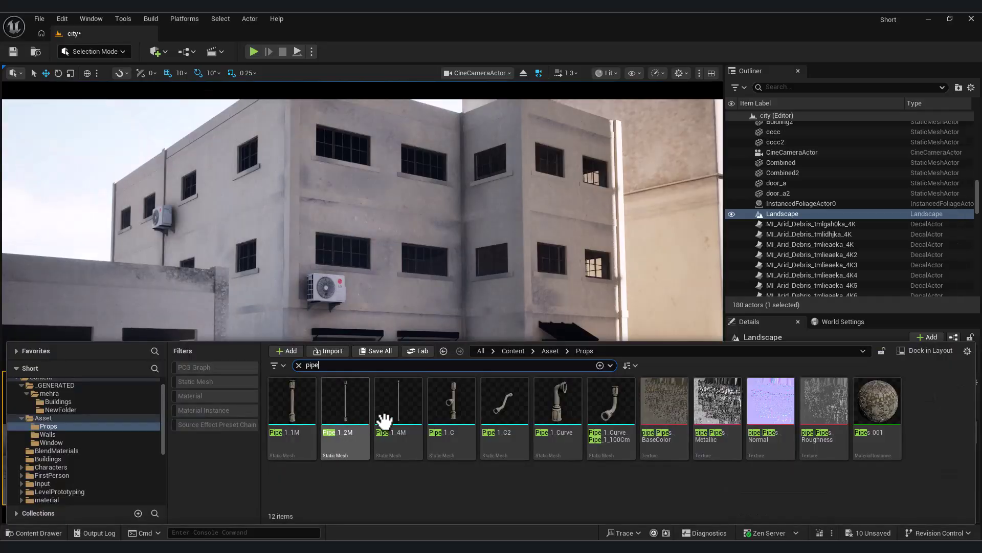
Place the Pipe_1_4M mesh at the building's side corner and duplicate it upward as a continuous drainpipe.
left_click_drag(403, 413, 395, 443)
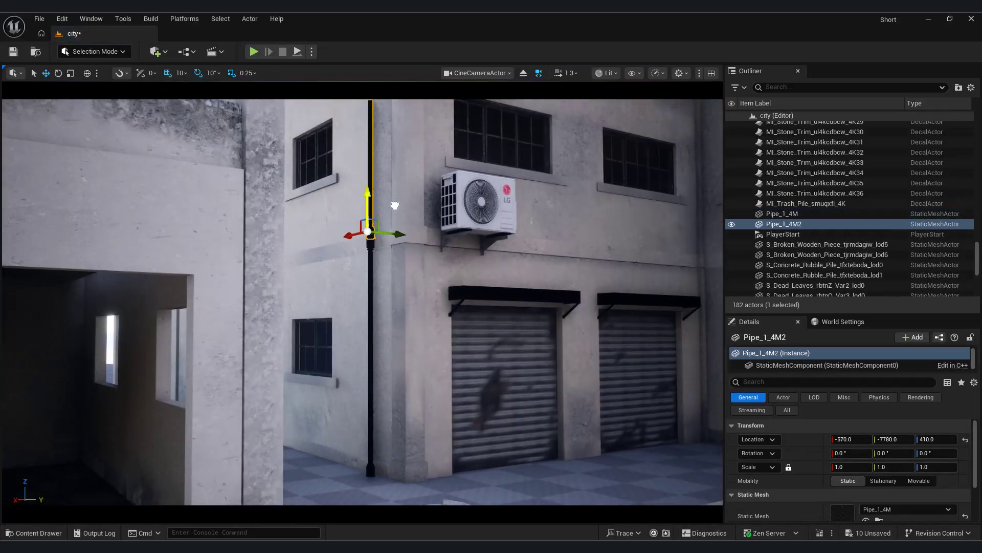
key("s")
right_click_drag(362, 237, 365, 214)
key("ctrl+d")
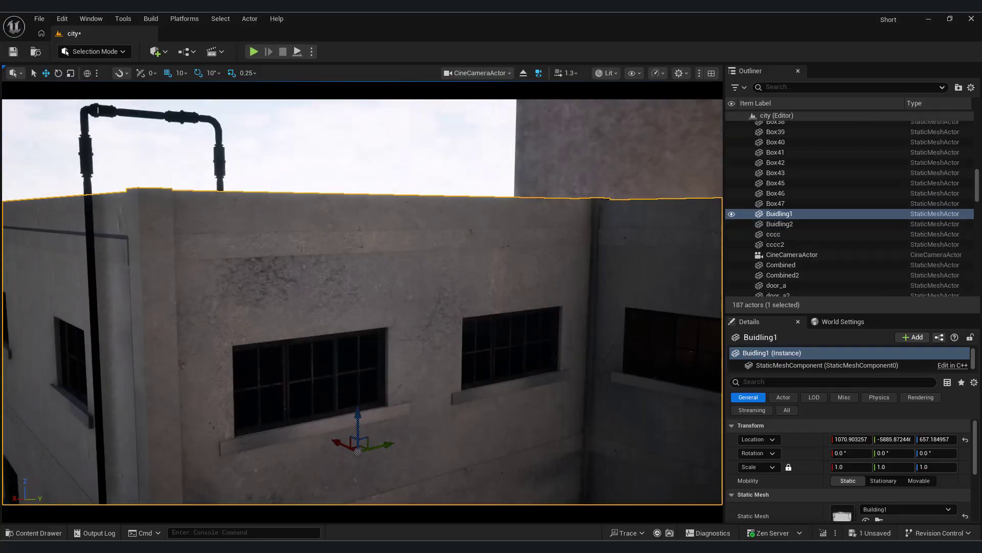
Move the Chiller unit from the sidewalk onto the three-storey building's roof.
key("f")
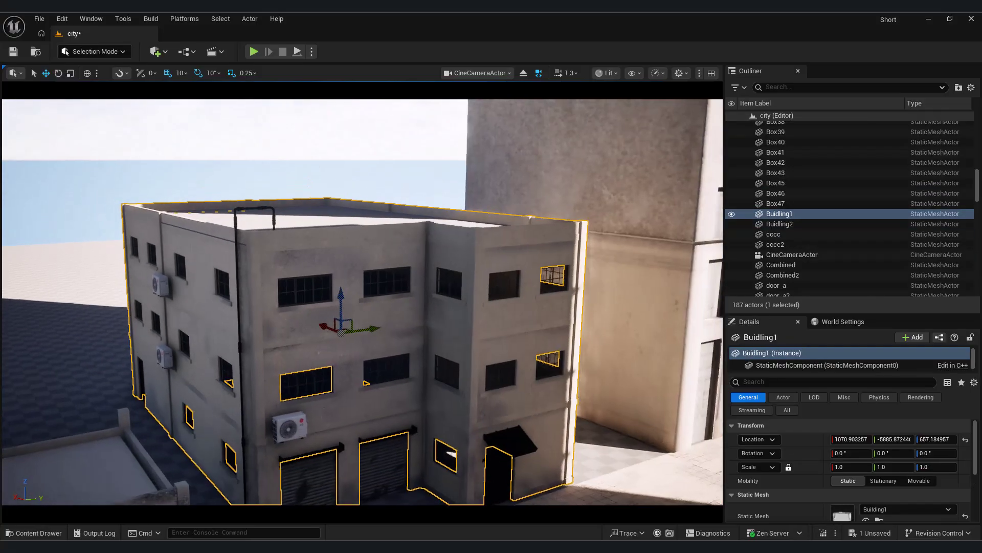
key("q")
right_click_drag(305, 335, 305, 313)
key("w")
left_click(321, 432)
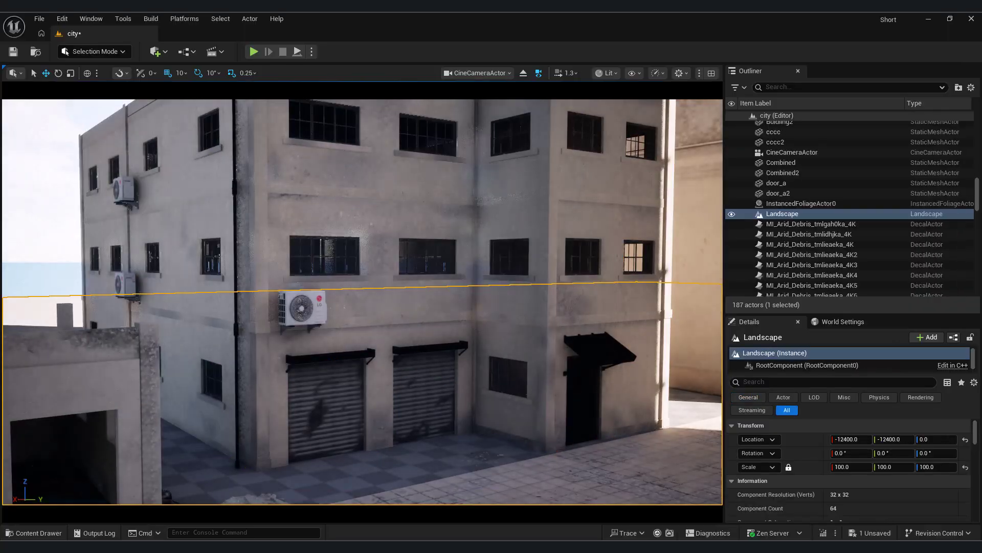
right_click_drag(320, 432, 322, 389)
key("q")
scroll(186, 204, "down", 3)
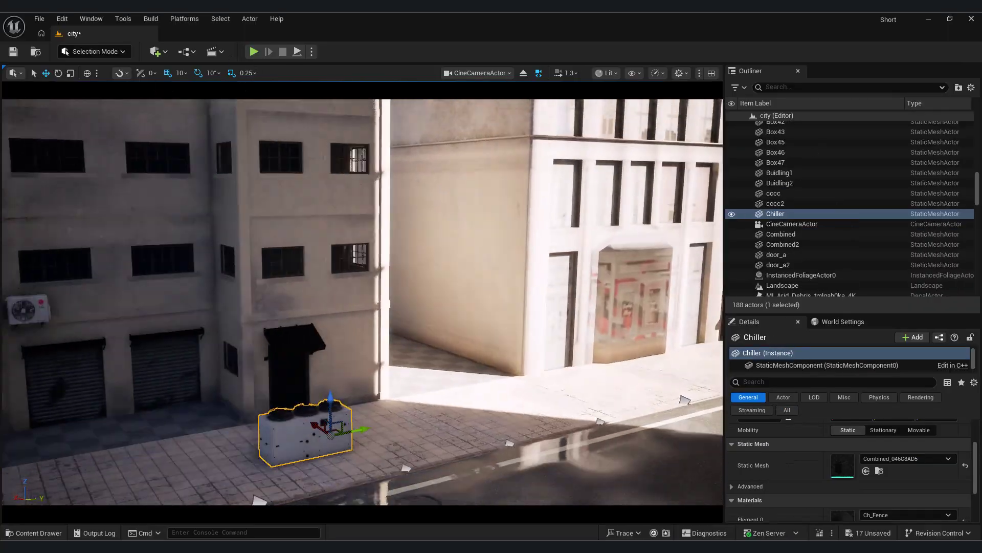
left_click_drag(321, 403, 376, 393)
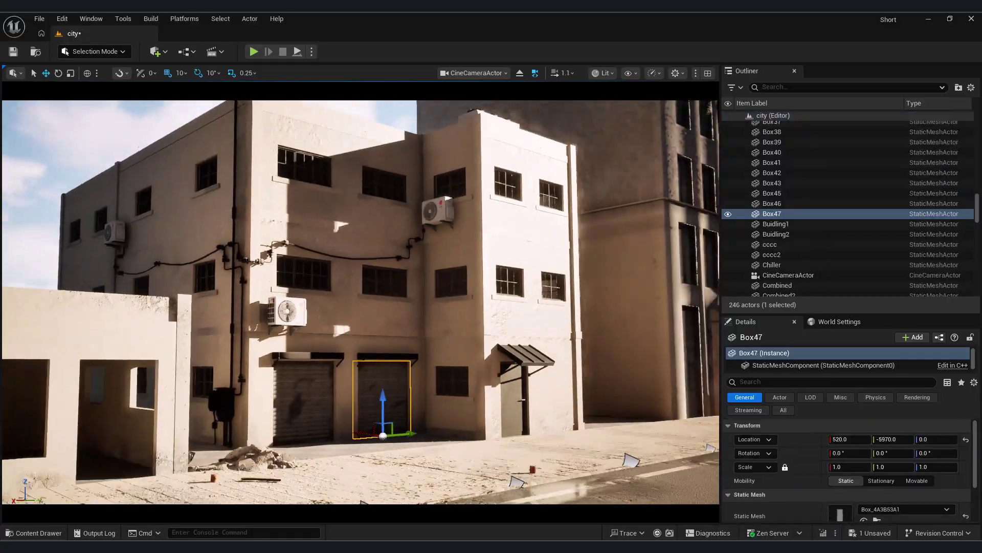
Duplicate the Combined3 trash can beside the building's front corner near the street.
key("s")
mouse_move(244, 150)
right_mouse_down()
mouse_move(241, 157)
mouse_move(244, 149)
right_mouse_up()
key("w")
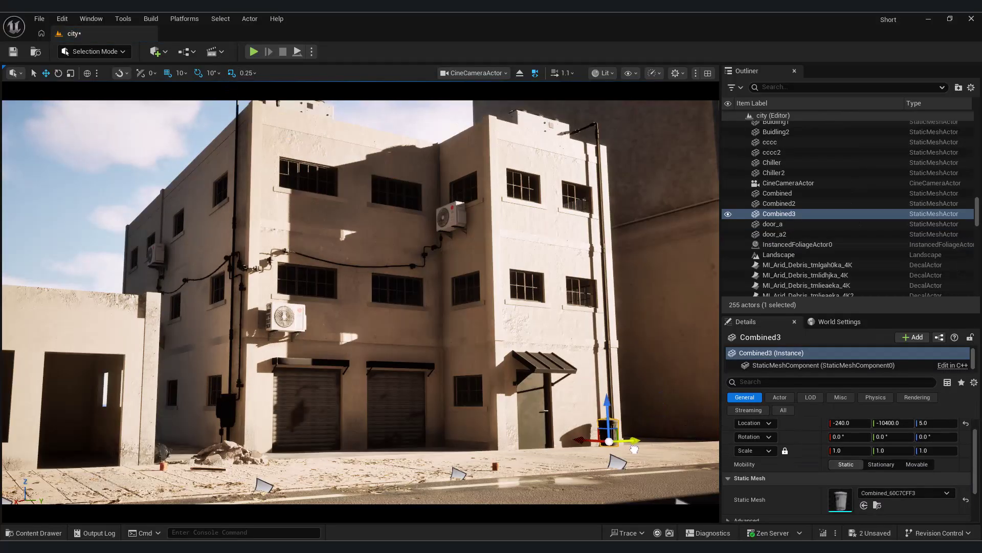
key("ctrl+d")
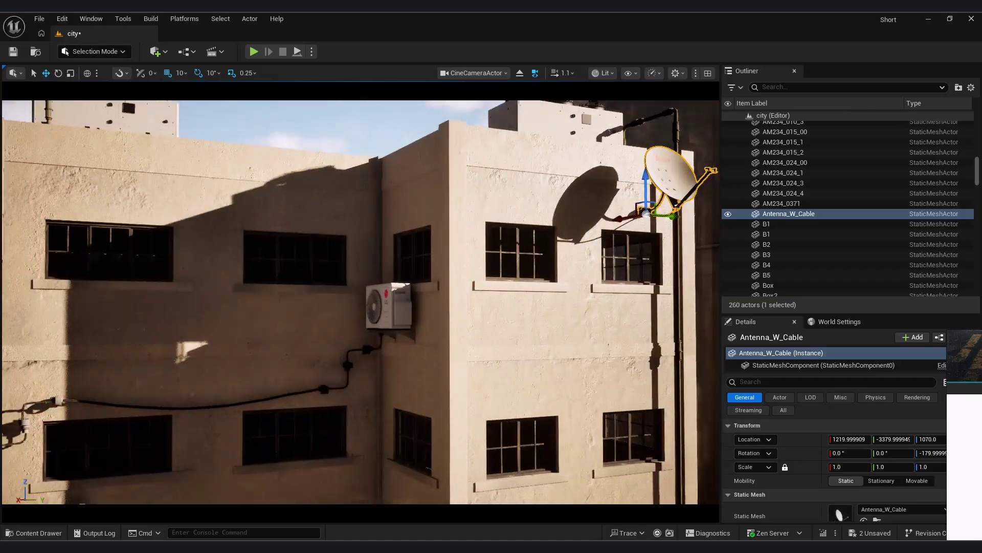
Slide the Antenna-Version001 mast along the roof parapet and activate rotation for it.
key("s")
mouse_move(579, 413)
right_mouse_down()
mouse_move(599, 432)
mouse_move(579, 413)
right_mouse_up()
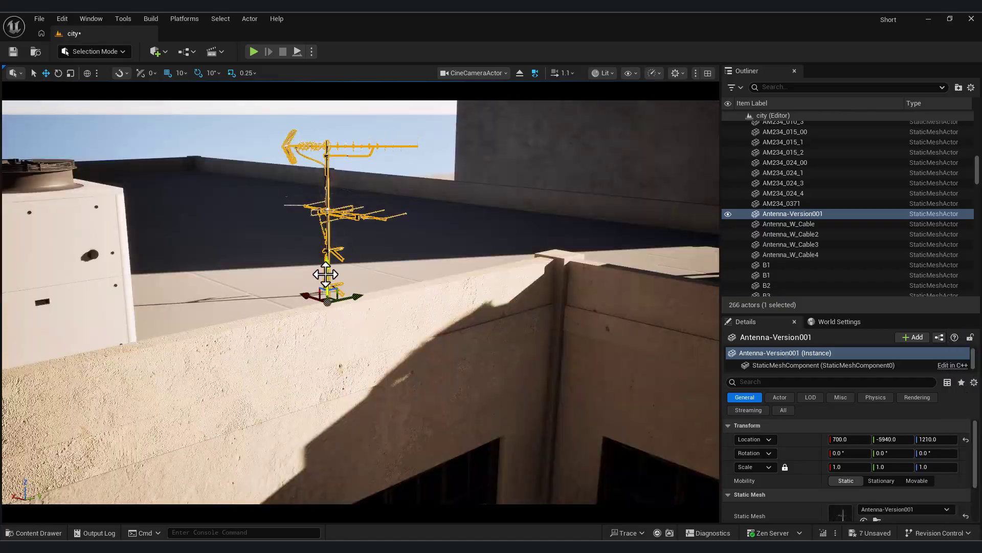
left_click_drag(323, 281, 450, 280)
key("e")
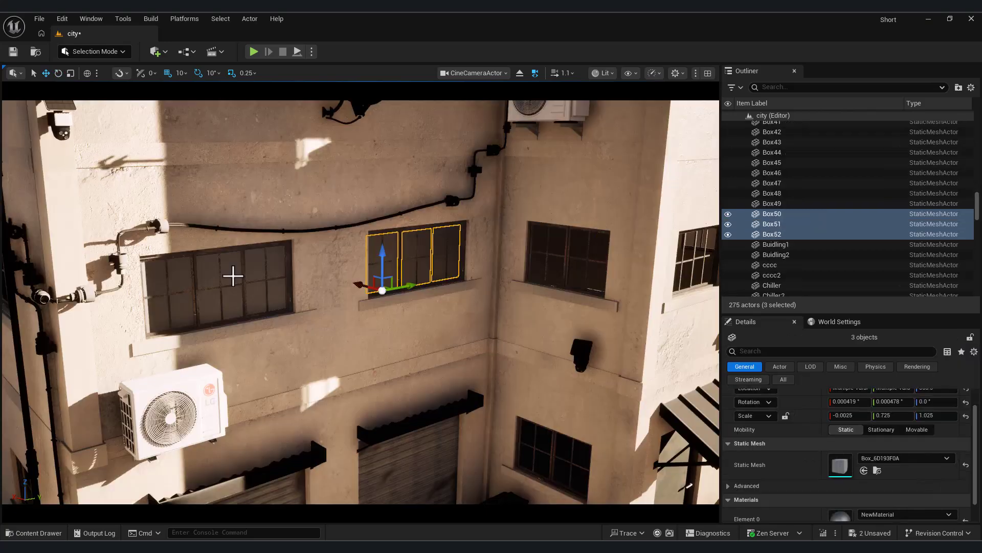
Move two glass panes, turned 90° about Z, from the wide front window into the window on the adjoining wall.
left_click(220, 284)
left_click(261, 286)
left_click(191, 278, "ctrl")
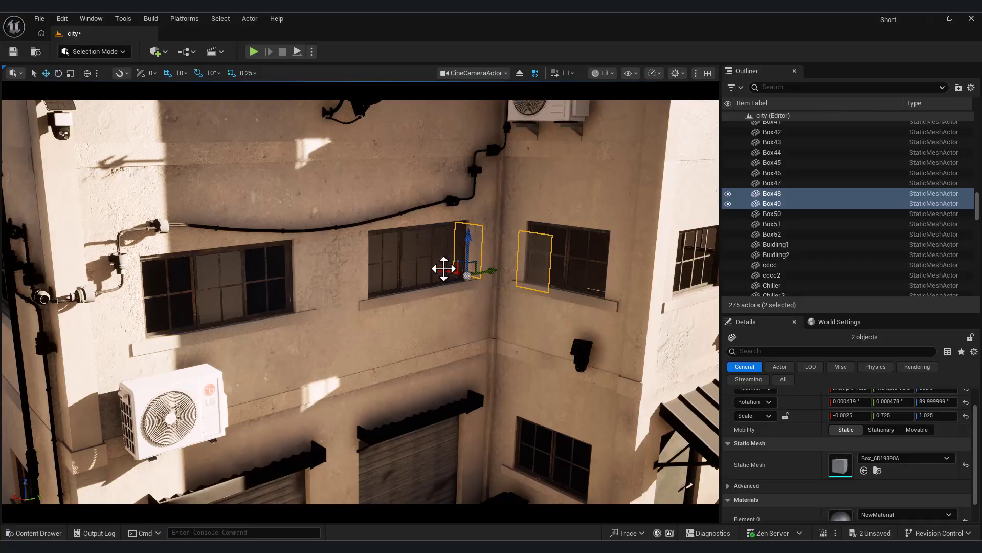
left_click_drag(446, 267, 522, 279)
right_click_drag(522, 279, 533, 276)
Delete the surplus glass pane Box49 so only one pane fills the adjoining wall's window.
left_click(413, 238)
right_click_drag(458, 287, 556, 318)
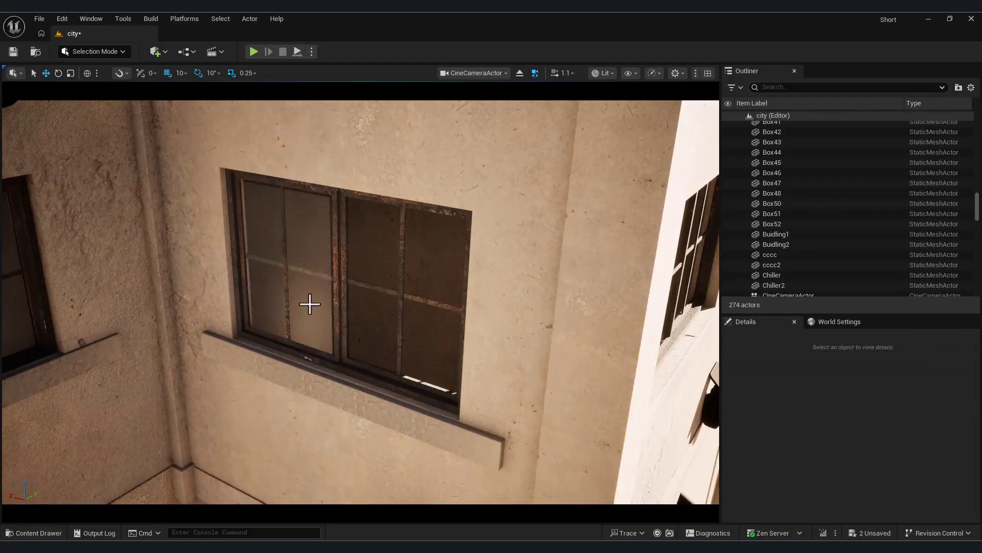
left_click(230, 285)
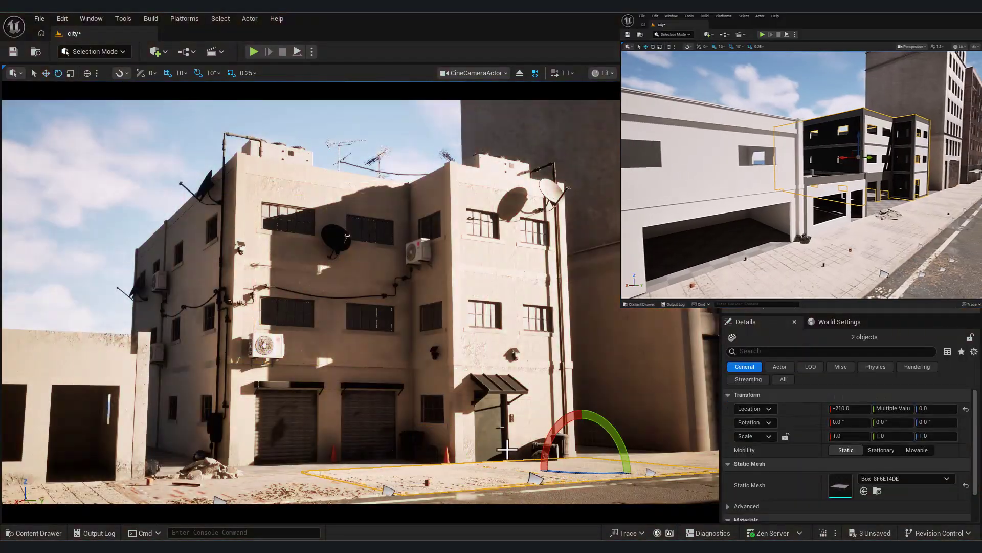
Rotate the directional light through several sun angles to test the lighting on the finished building.
left_click(504, 453, "ctrl")
key("ctrl+l")
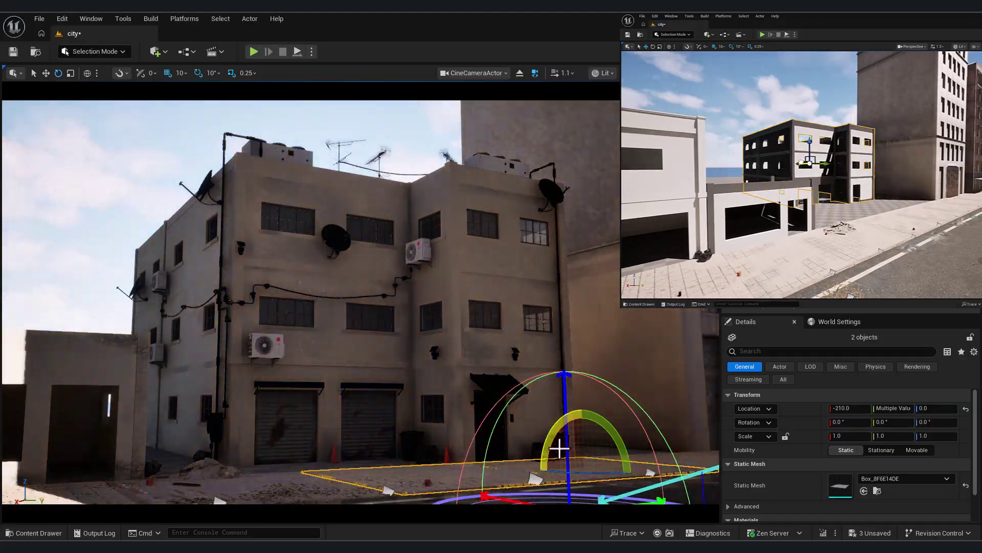
key("ctrl+l")
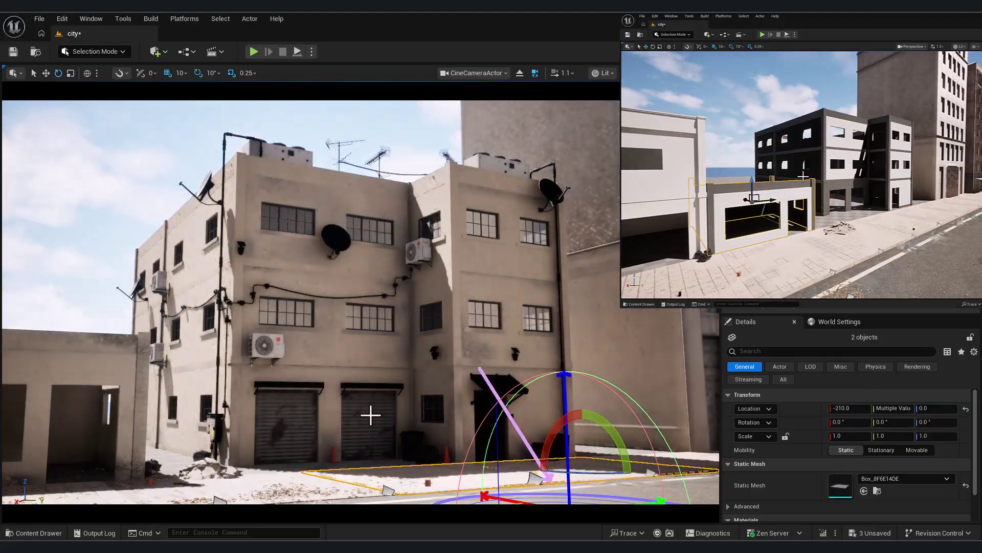
key("ctrl+l")
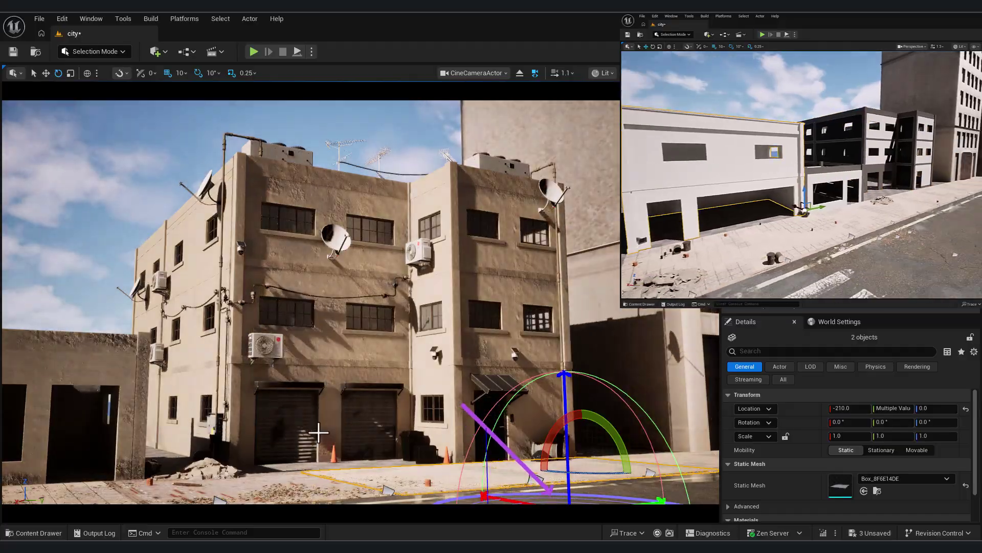
key("ctrl+l")
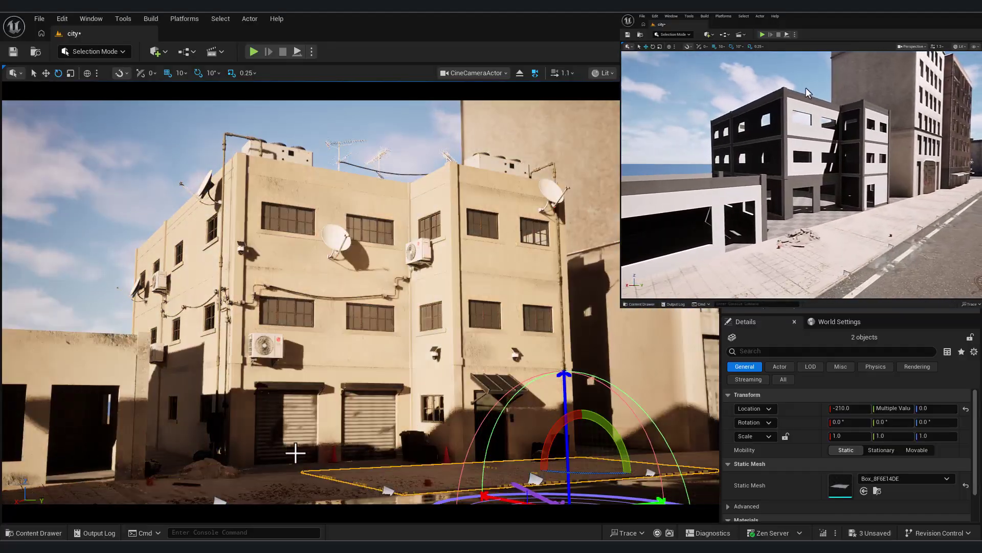
mouse_move(434, 454)
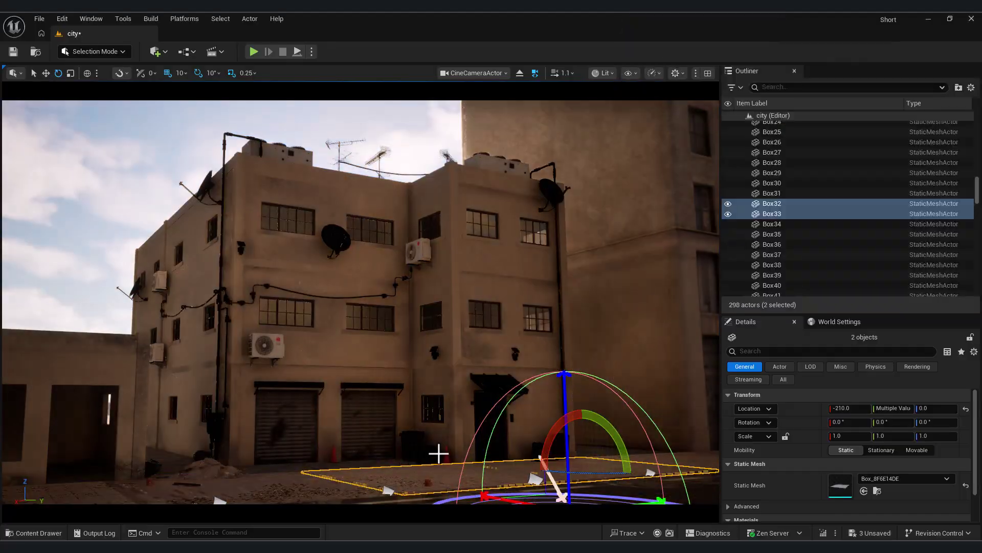